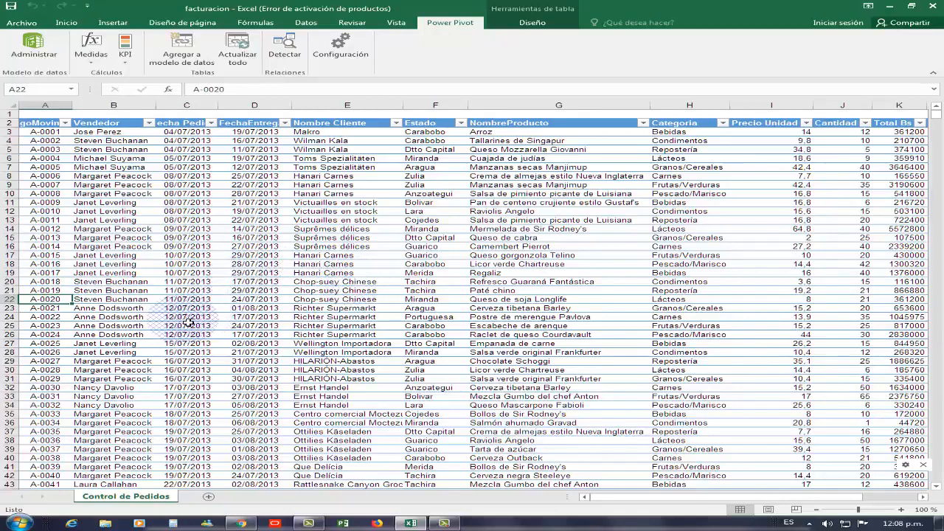
Browse the cells and columns of the Control de Pedidos table to review its order data.
click(189, 319)
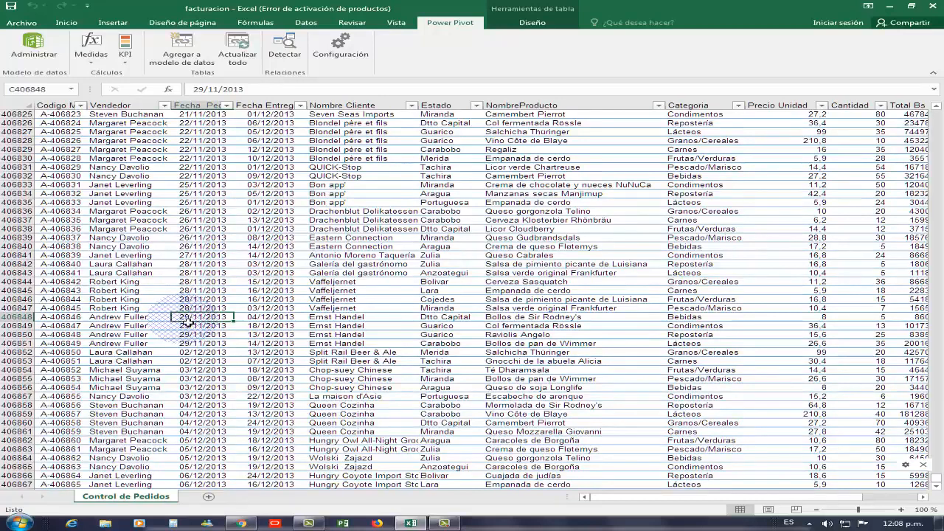
key(ctrl+Up)
key(Down)
key(Down)
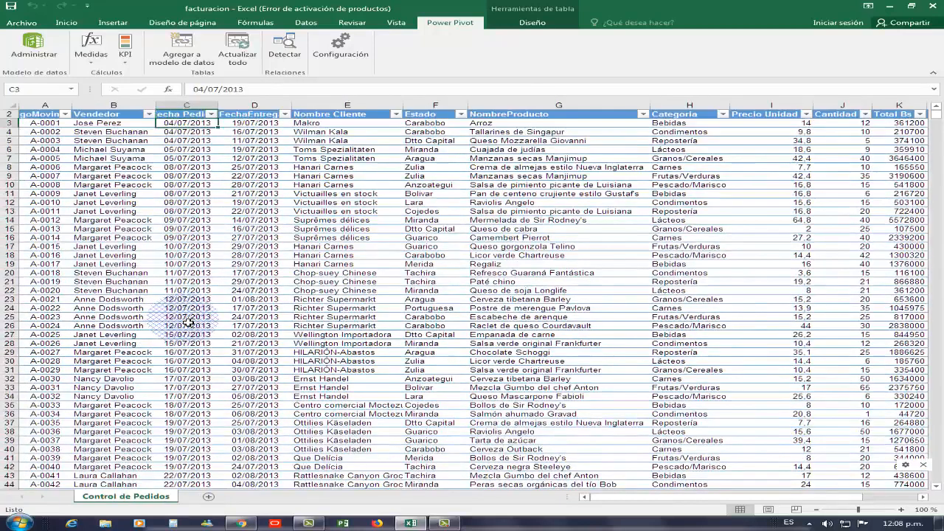
key(Up)
key(Left)
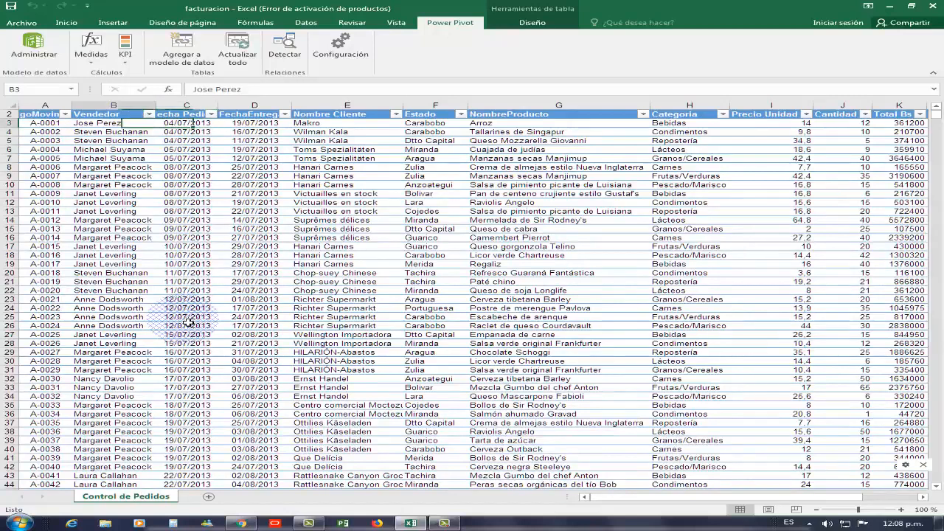
key(Left)
key(Right)
key(Right)
key(Right)
key(Right)
key(Right)
key(Right)
key(Right)
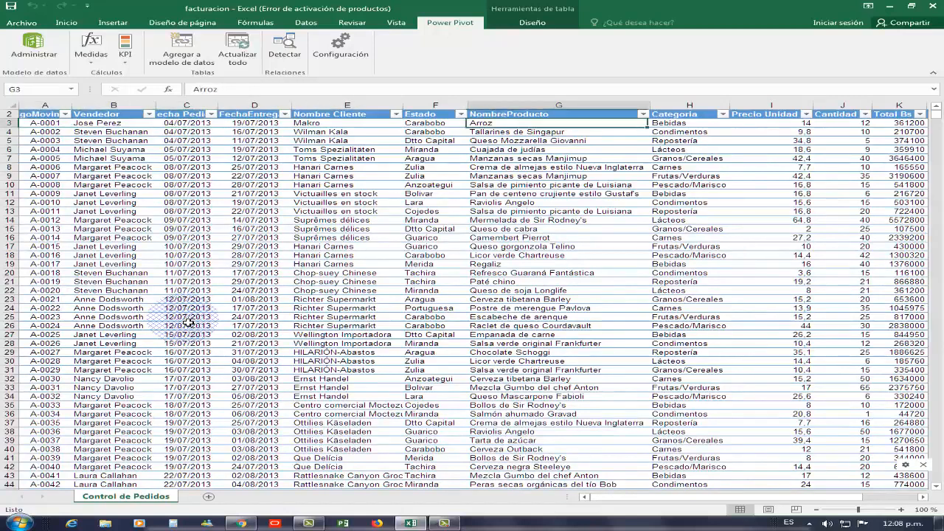
key(Left)
key(Left)
key(Left)
key(Left)
key(Left)
key(Left)
key(Left)
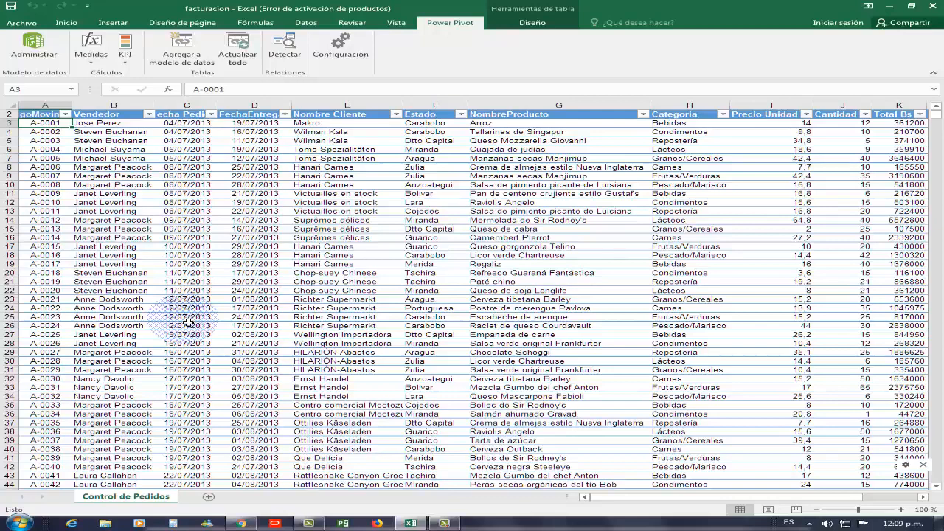
Add the order table to the Power Pivot data model.
click(387, 211)
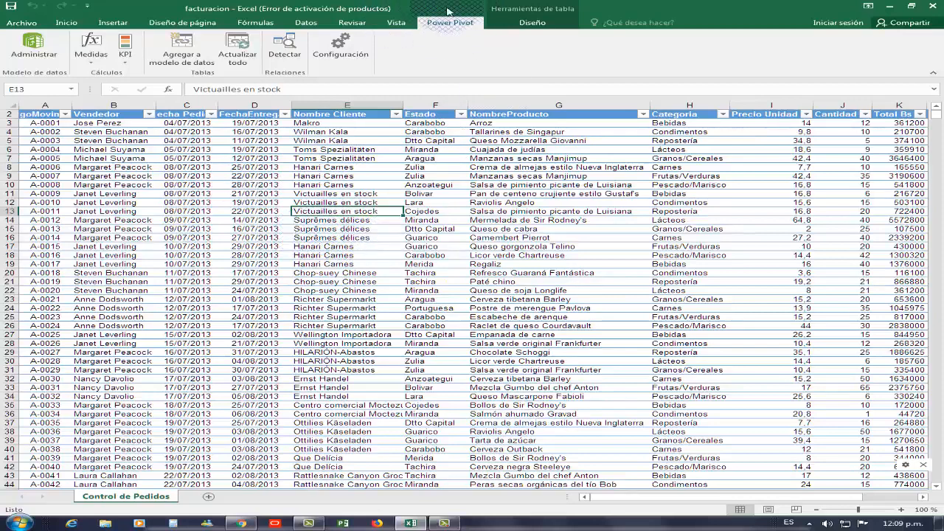
click(195, 51)
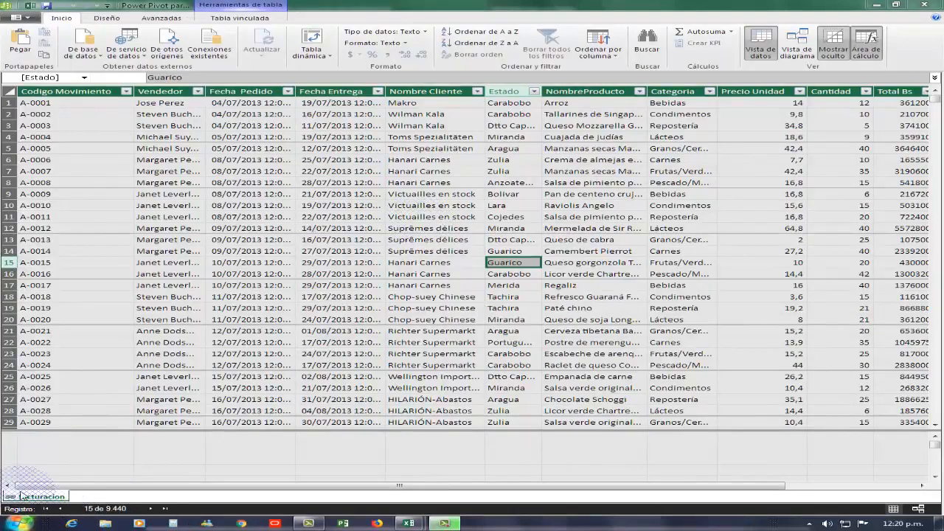
Format the Fecha Pedido column as a short date (14/03/2001) and adjust its width.
click(292, 91)
drag(340, 95, 341, 93)
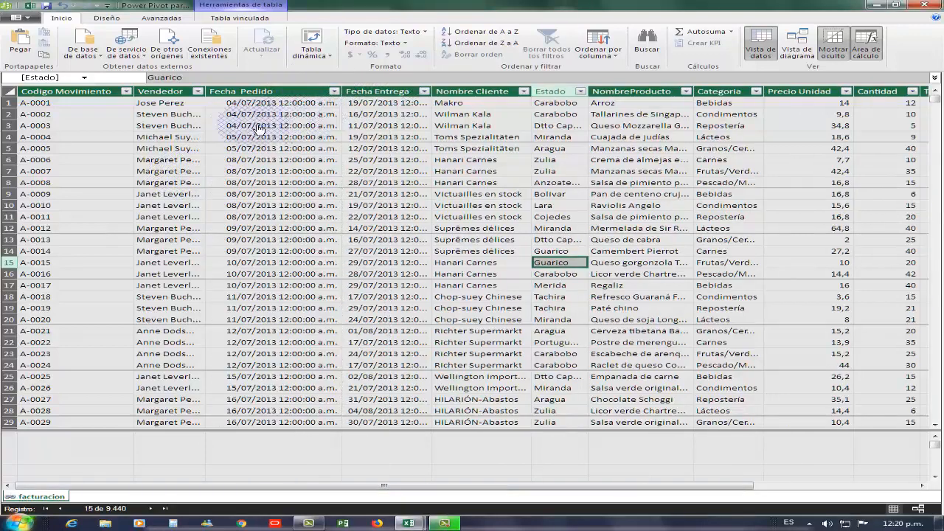
click(327, 96)
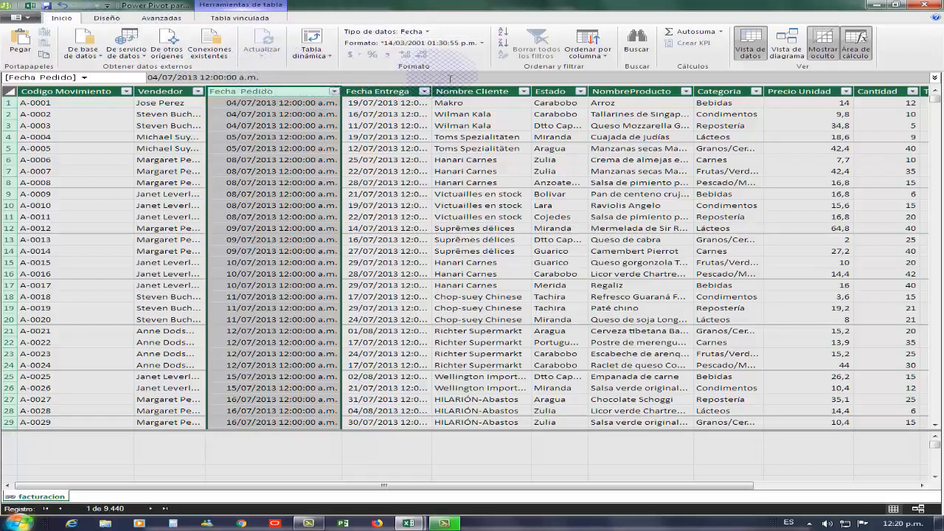
click(426, 32)
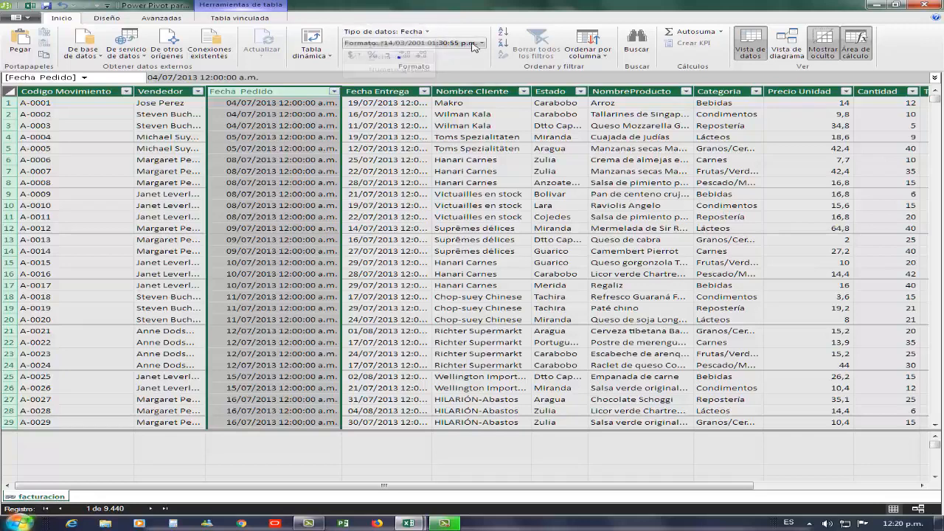
click(457, 43)
click(435, 56)
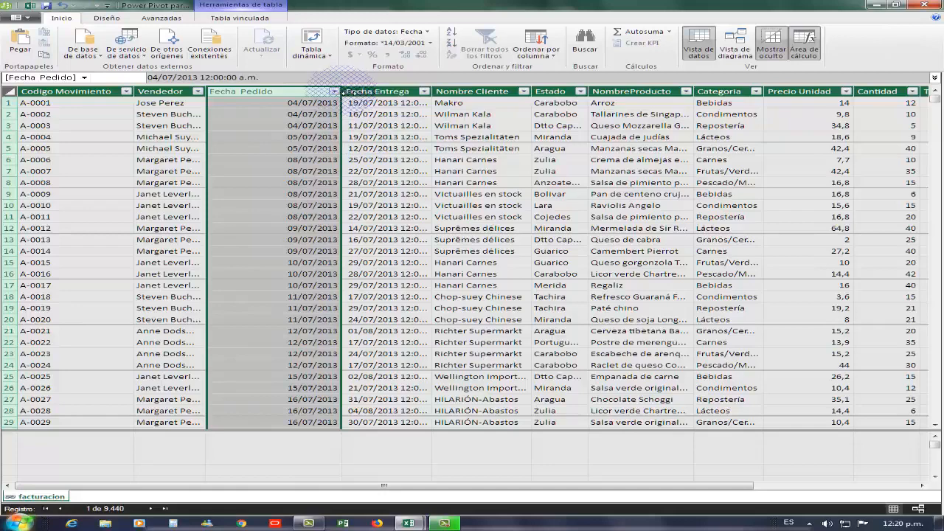
mouse_move(341, 91)
mouse_down()
mouse_move(276, 92)
mouse_move(288, 93)
mouse_up()
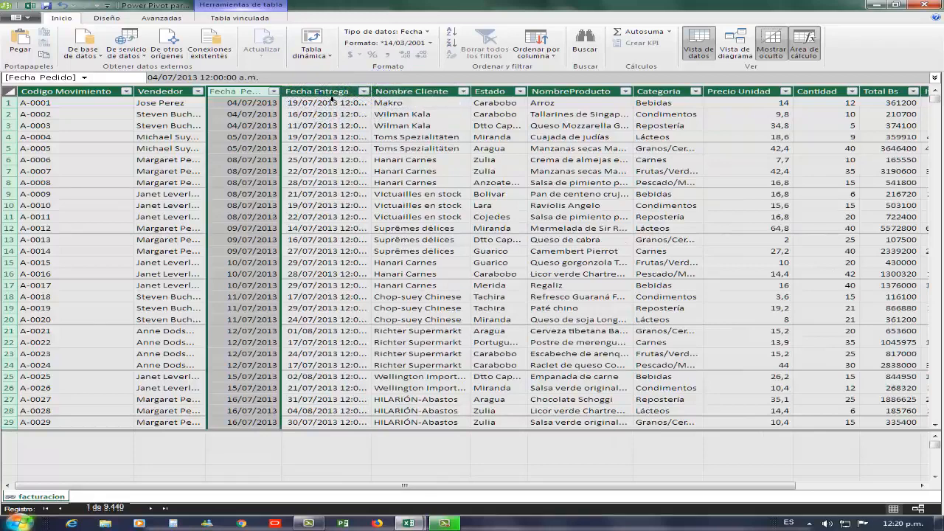
Format the Fecha Entrega column as a short date (14/03/2001).
click(328, 94)
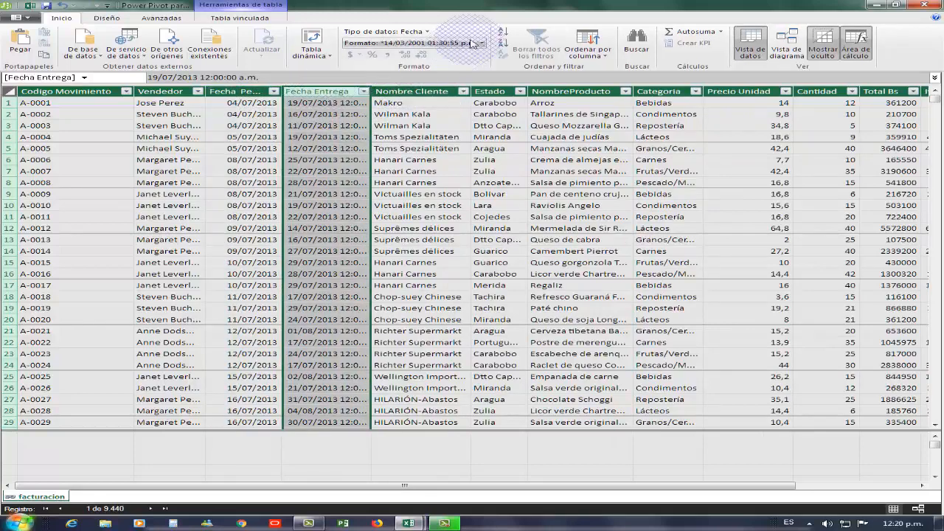
click(483, 45)
click(424, 66)
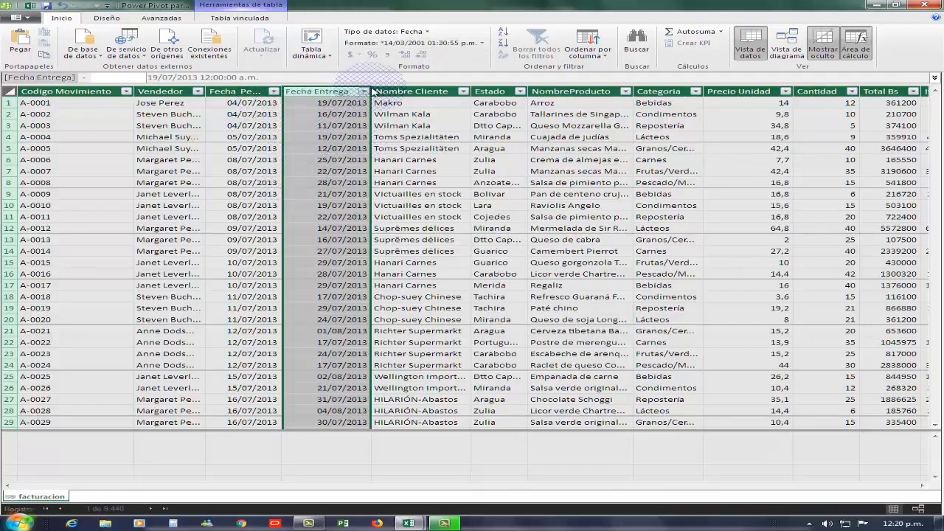
click(415, 188)
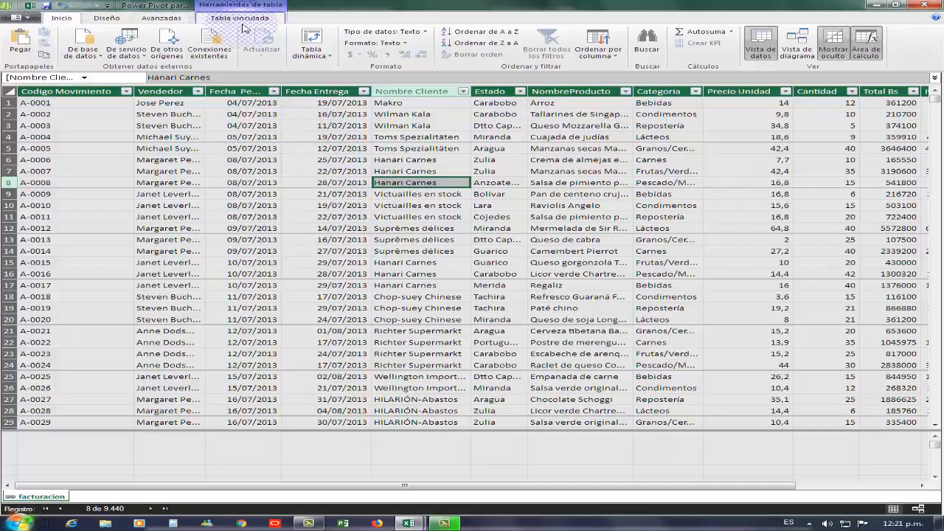
Create a new date table and inspect the generated Calendario table before returning to facturacion.
click(111, 18)
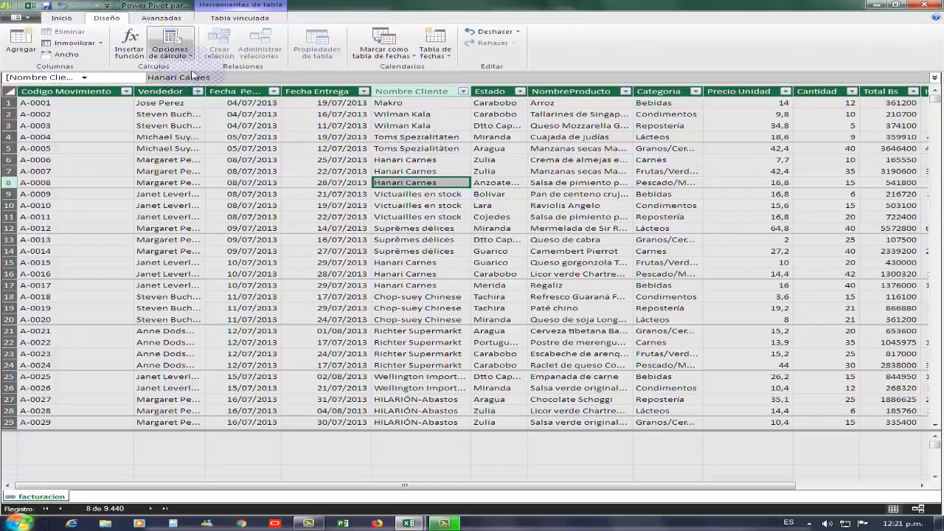
click(445, 59)
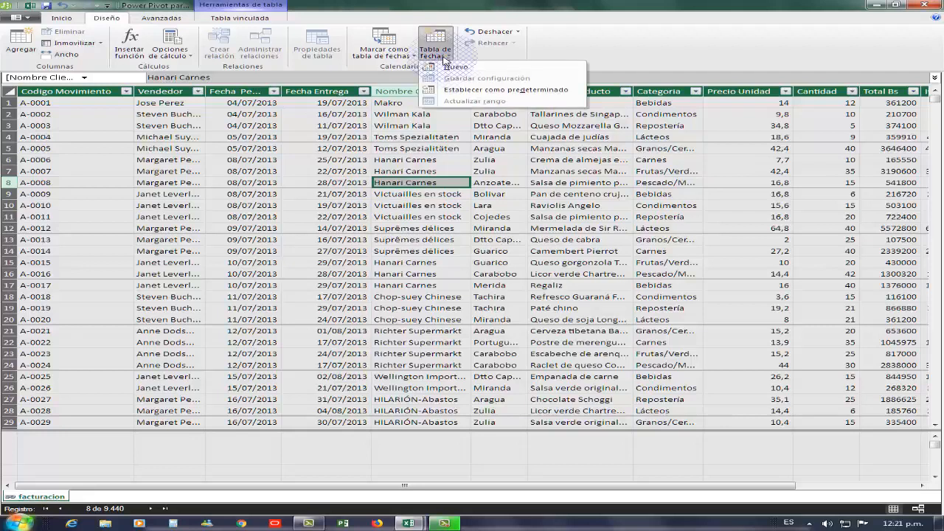
click(466, 69)
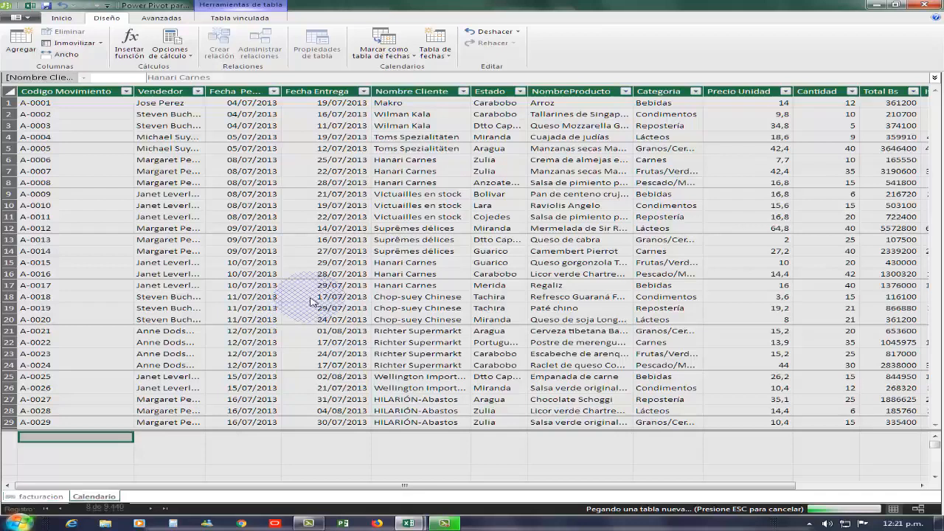
click(94, 496)
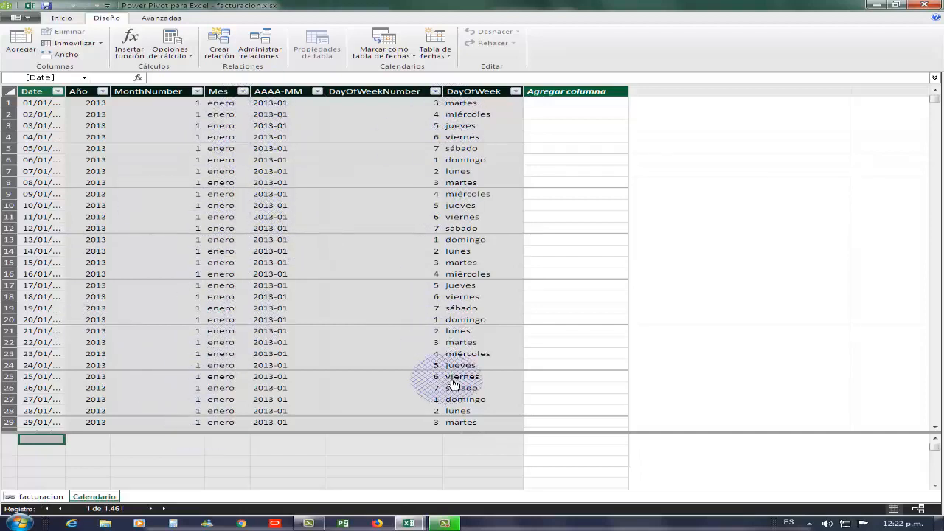
click(48, 499)
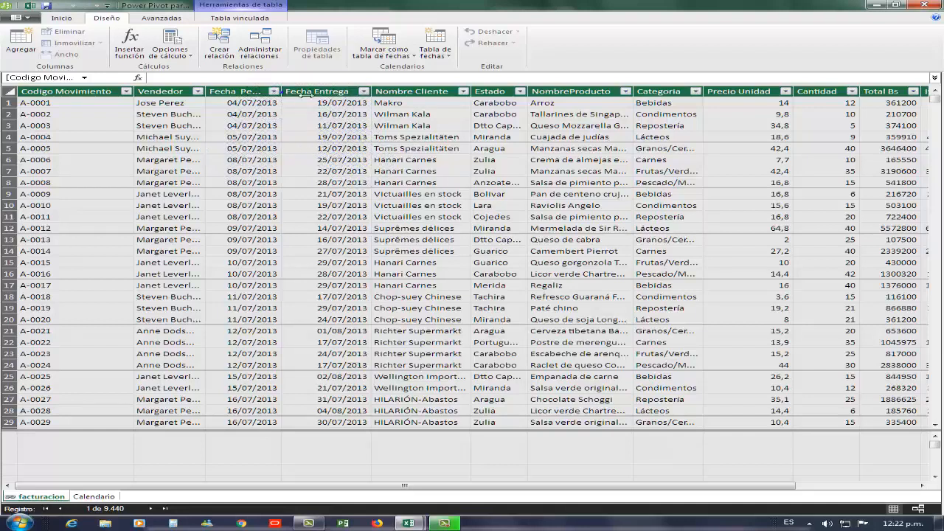
Create a relationship linking facturacion's Fecha Pedido column to Calendario's Date column.
drag(281, 92, 302, 93)
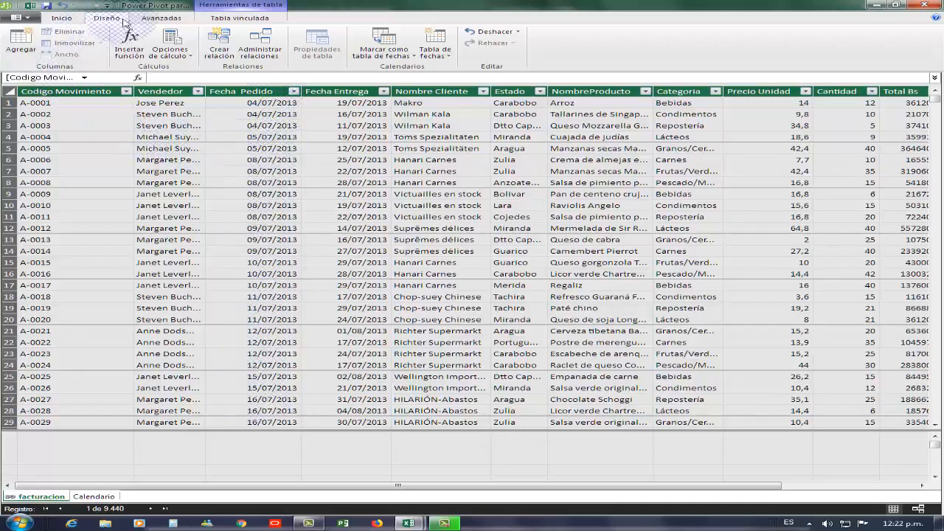
click(226, 49)
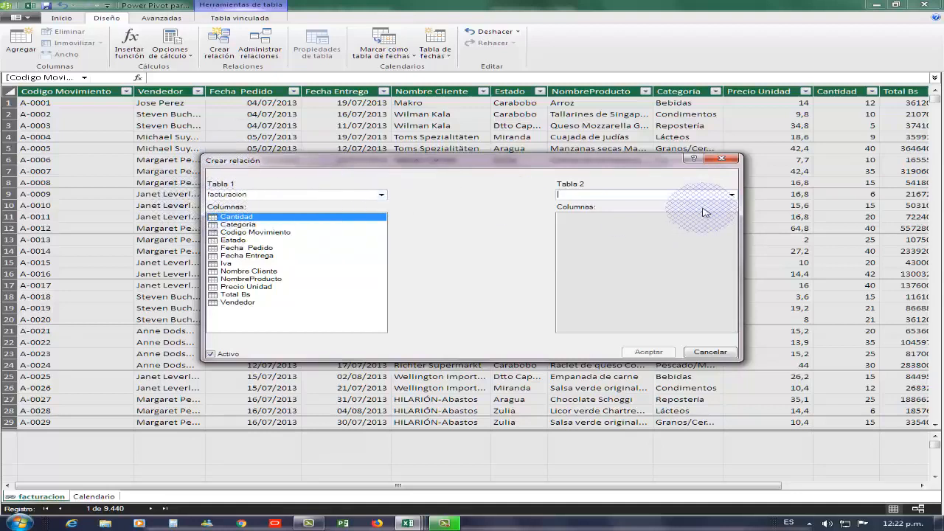
click(730, 195)
click(624, 205)
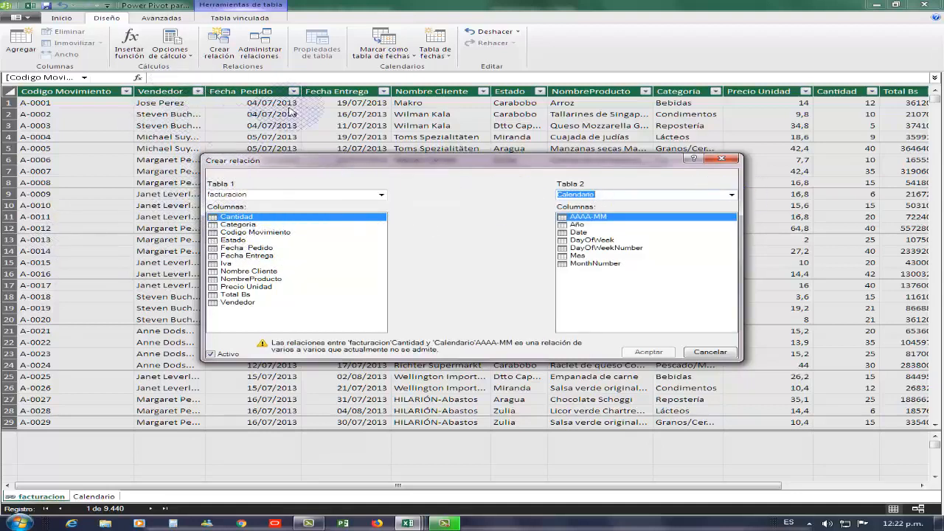
click(265, 249)
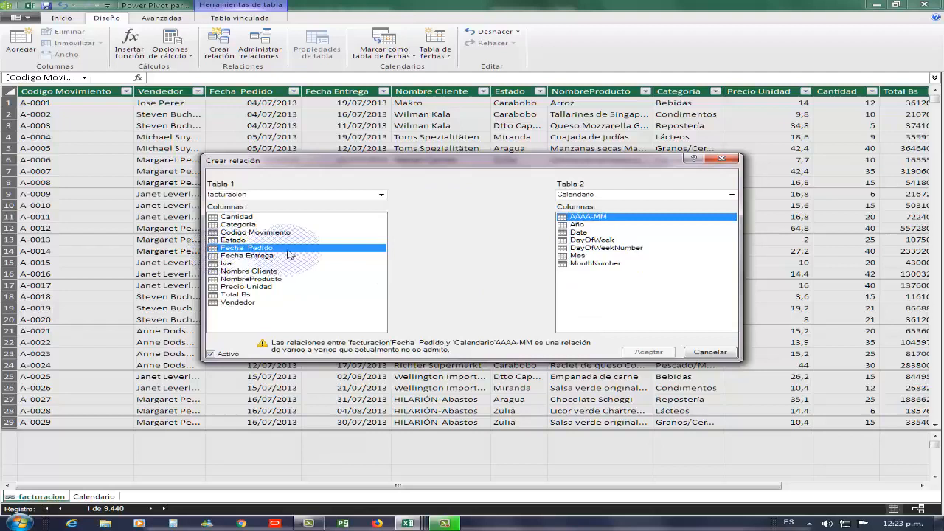
click(582, 232)
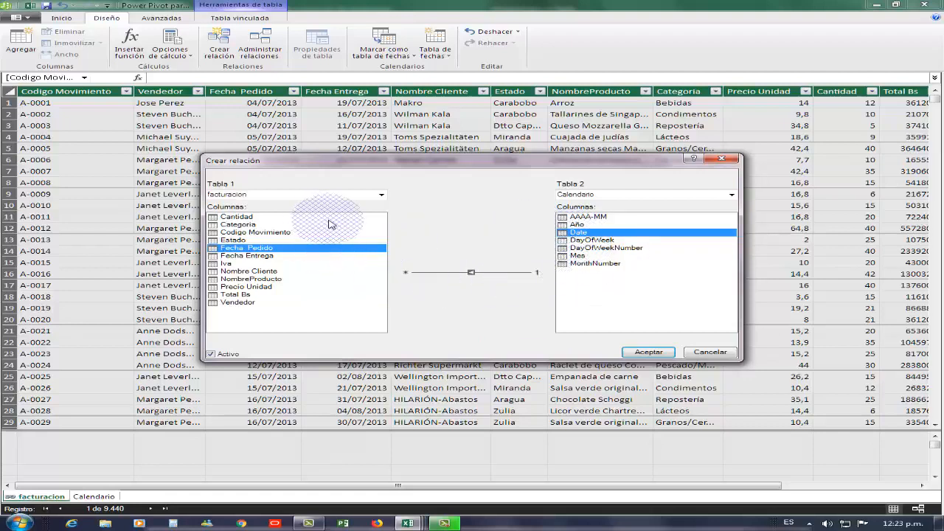
click(648, 352)
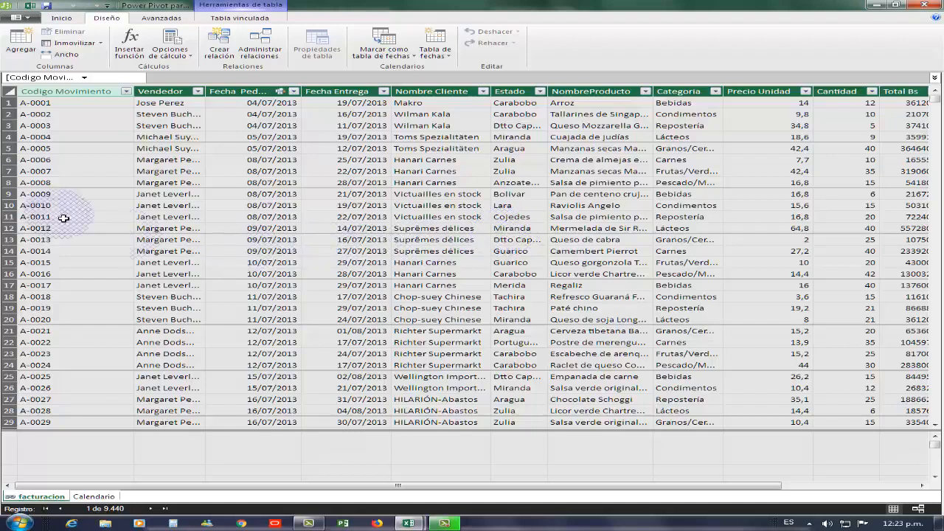
Examine the relationship between facturacion and Calendario in diagram view, then return to data view.
click(159, 20)
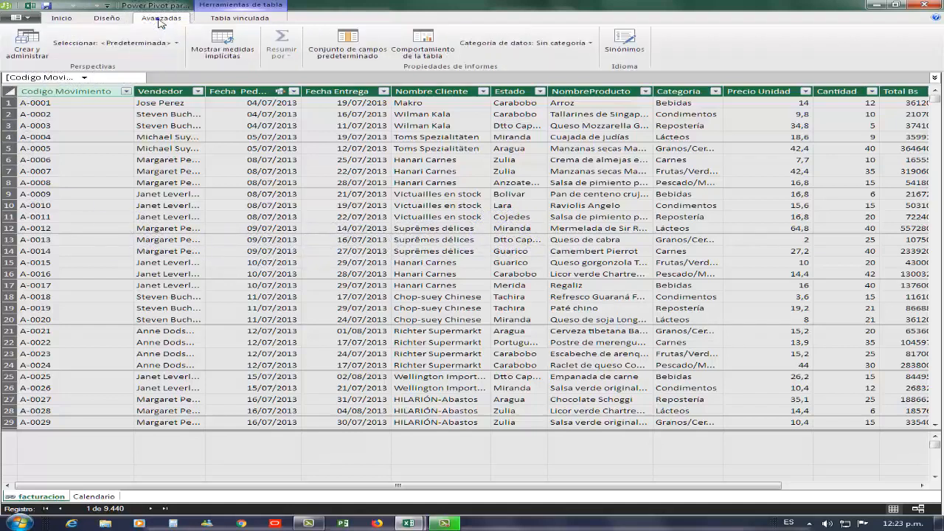
click(63, 19)
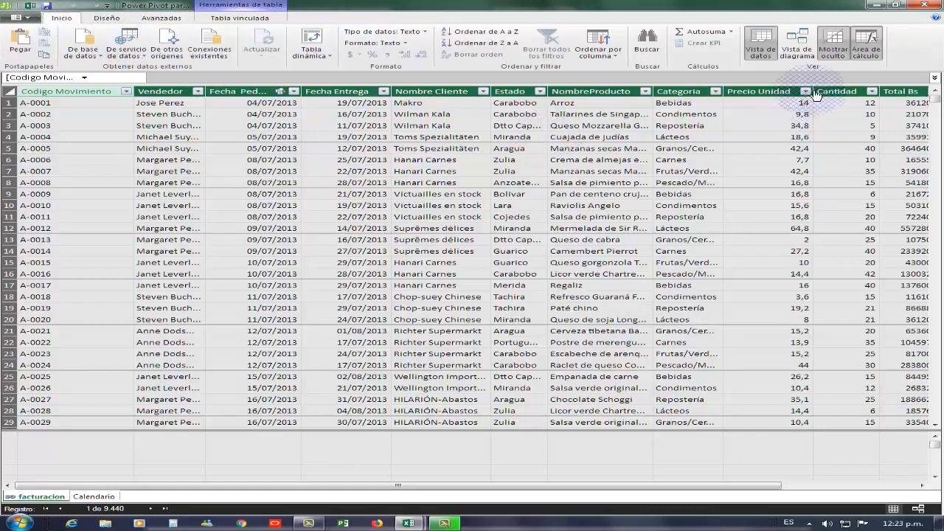
click(796, 50)
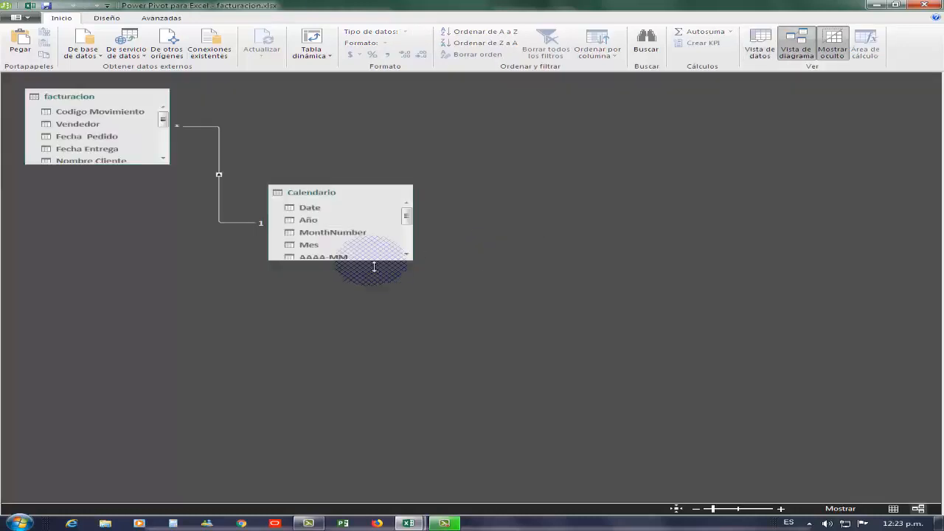
drag(365, 325, 362, 354)
click(158, 198)
drag(149, 164, 150, 312)
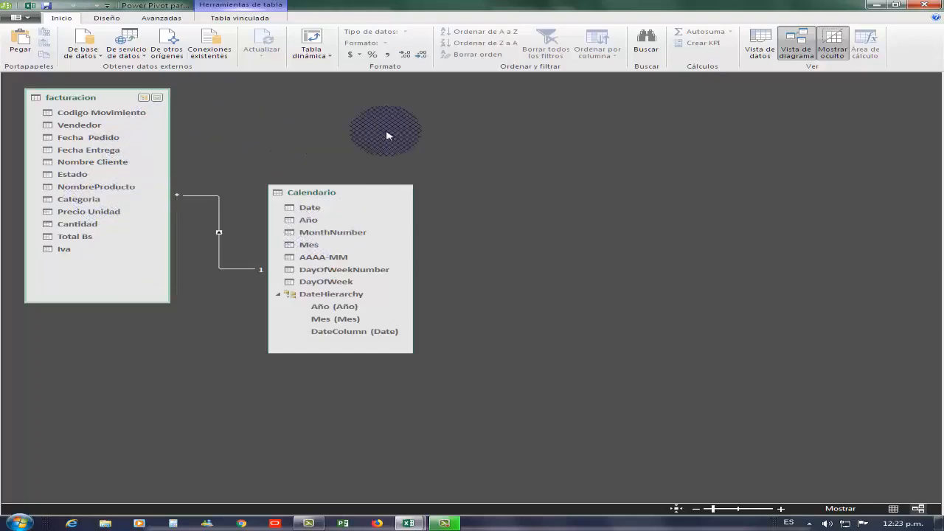
click(764, 52)
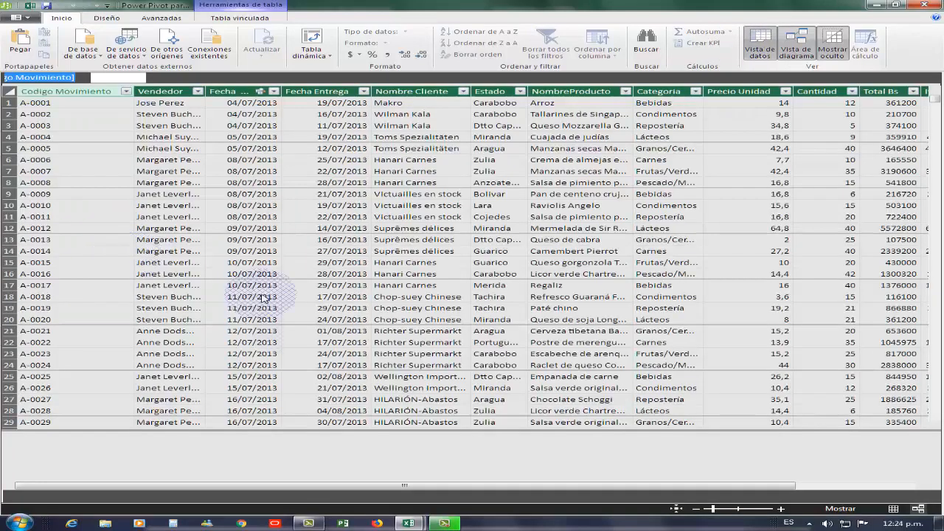
click(391, 171)
drag(391, 171, 523, 152)
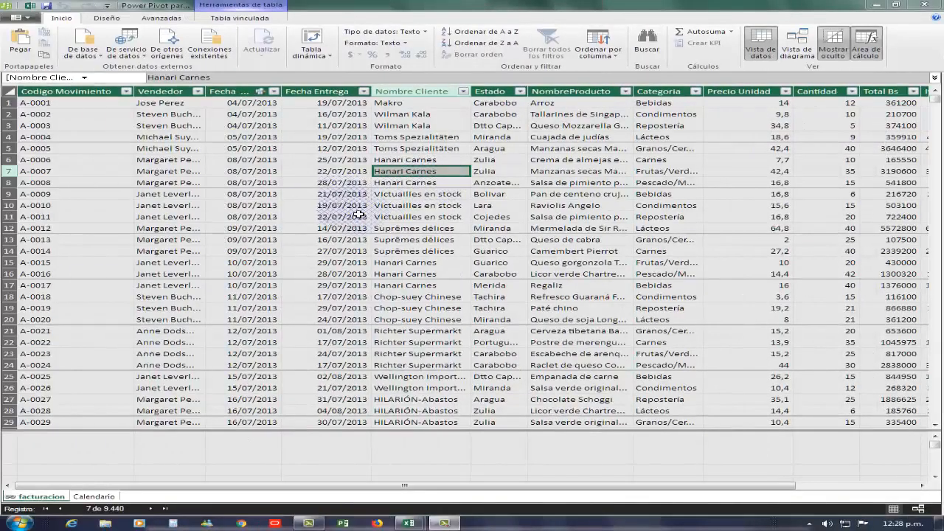
mouse_move(349, 208)
mouse_down()
mouse_move(525, 228)
mouse_move(494, 228)
mouse_move(382, 355)
mouse_move(389, 502)
mouse_up()
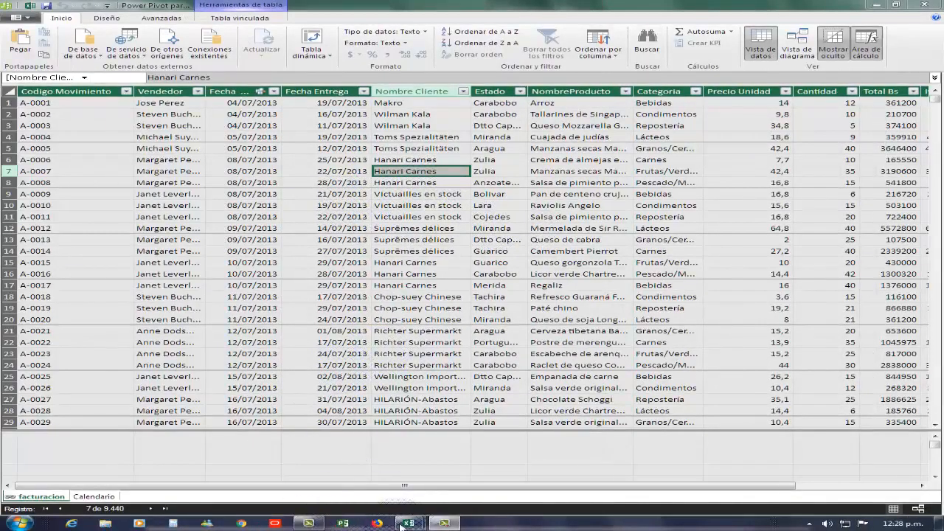
click(407, 524)
click(446, 456)
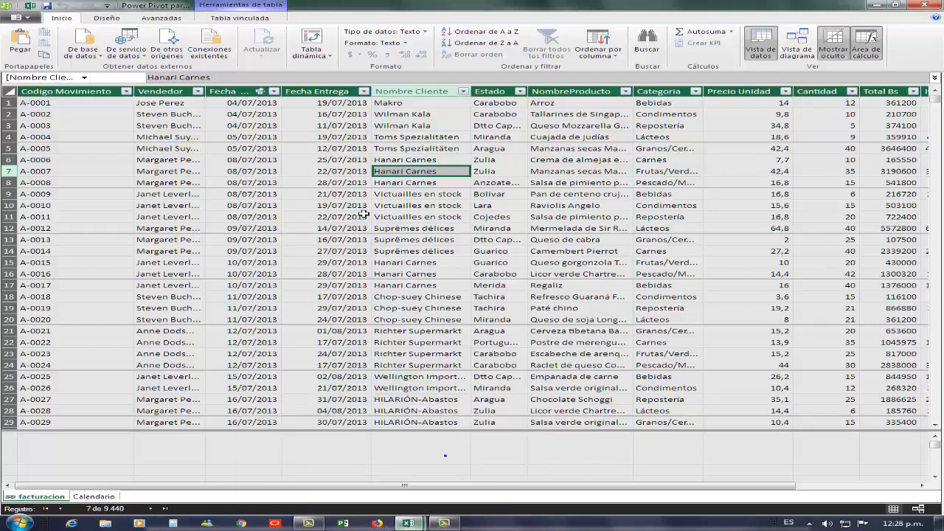
drag(424, 142, 379, 228)
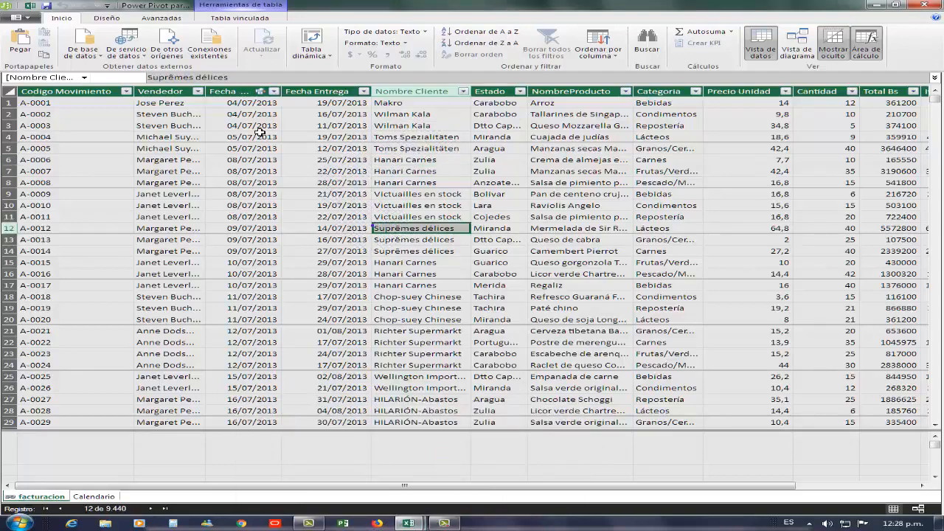
Scroll to the end of the facturacion table and turn on showing implicit measures.
click(107, 18)
click(156, 18)
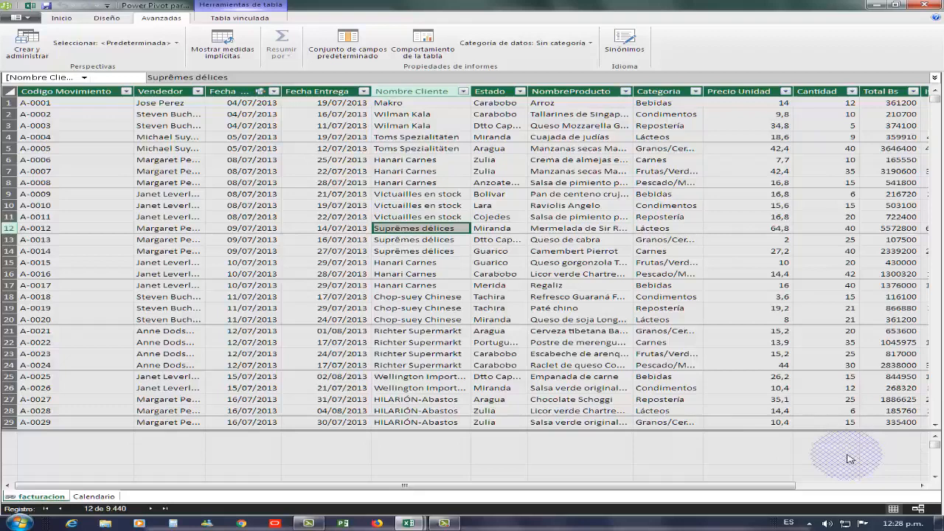
click(921, 485)
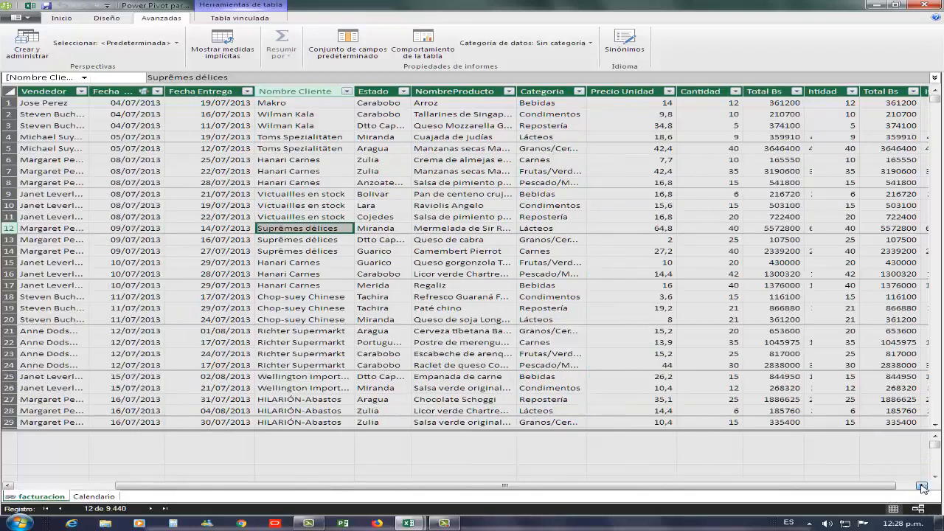
click(922, 485)
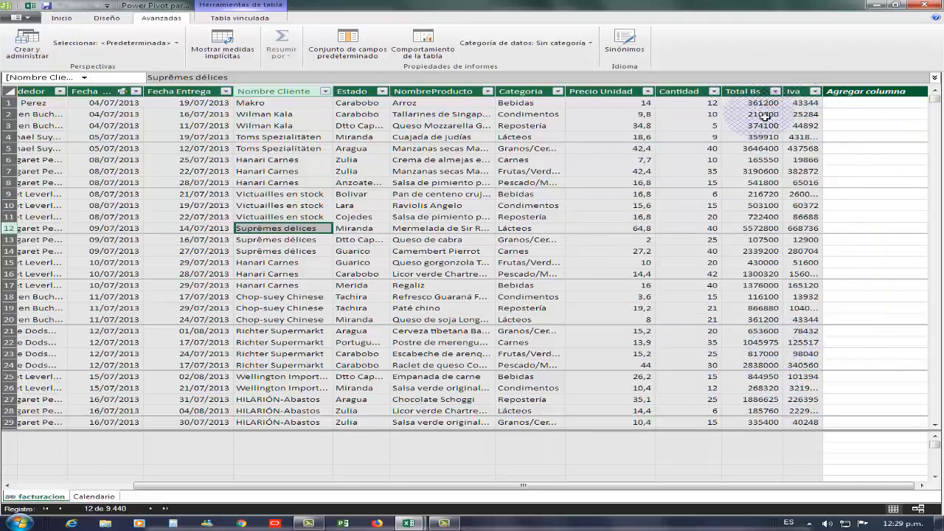
click(221, 42)
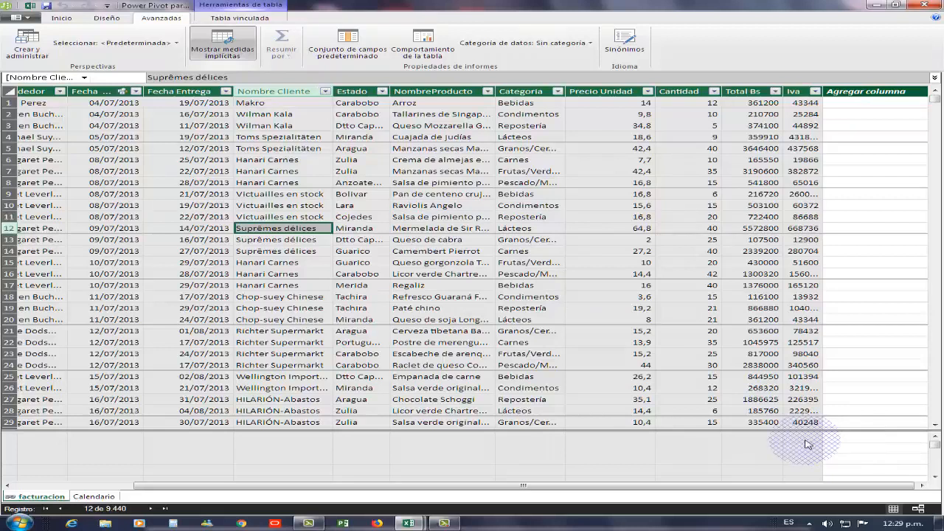
Create a measure in the calculation area under Total Bs with the formula =SUM([Total Bs])+sum([Iva]).
click(755, 438)
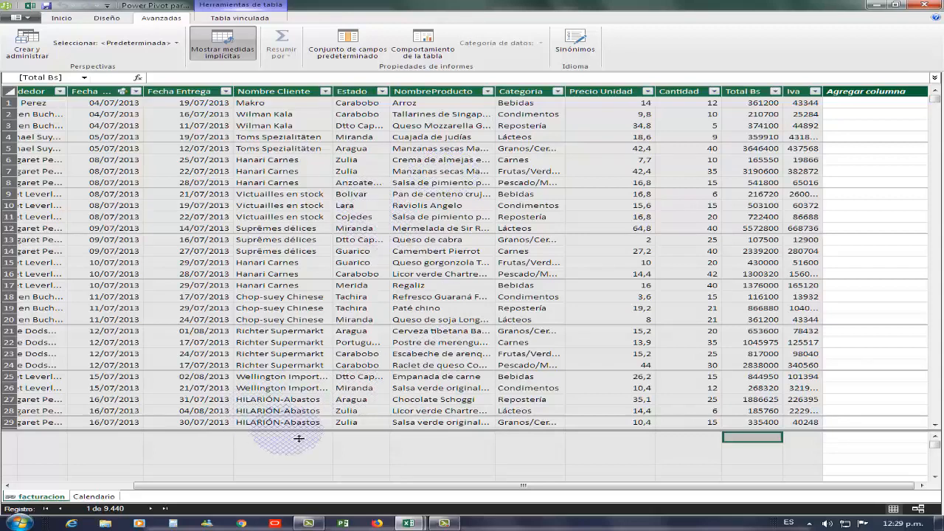
drag(317, 438, 594, 442)
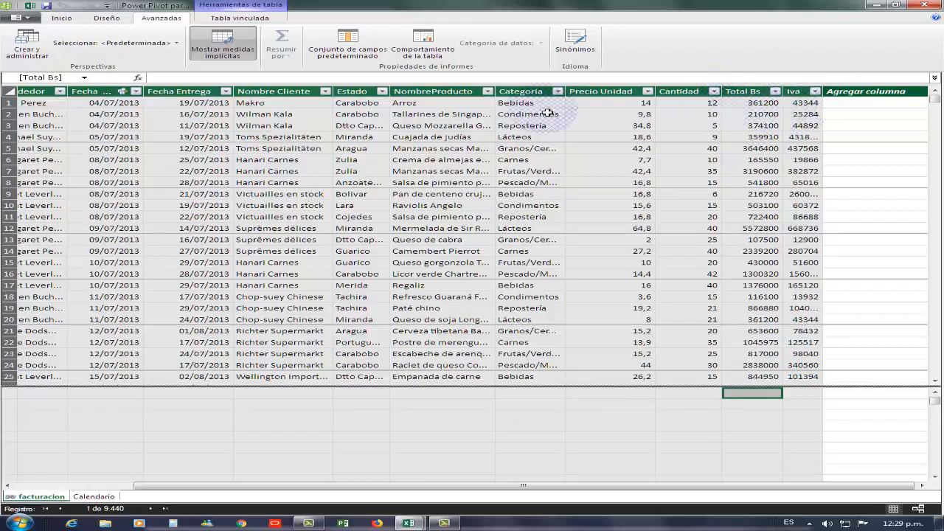
click(231, 57)
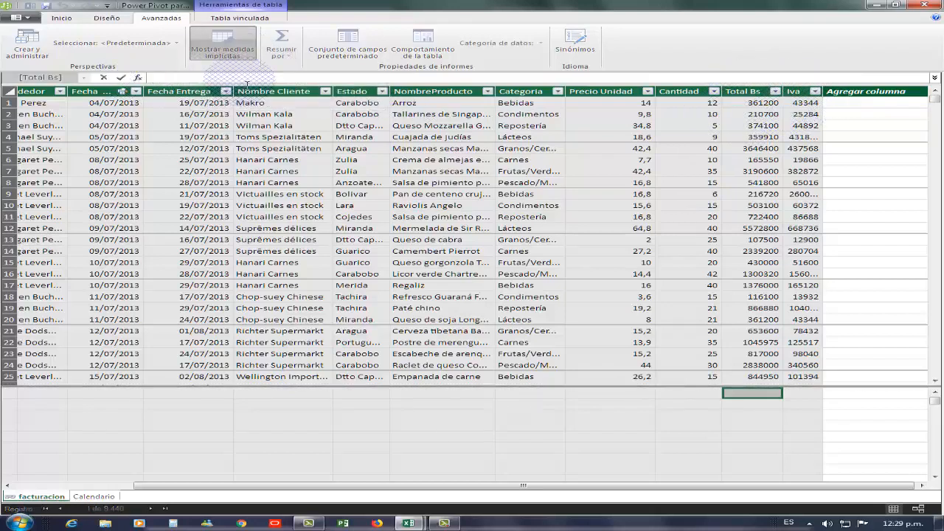
text(=sum)
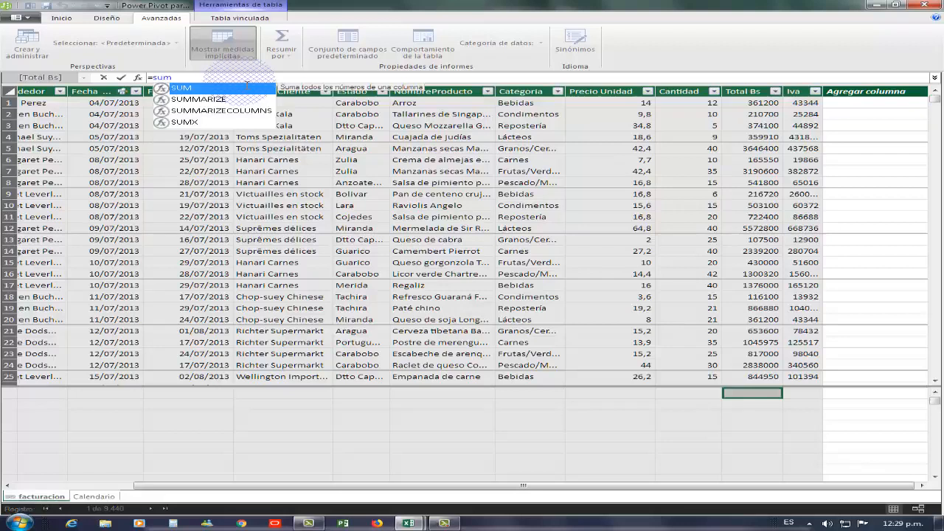
double_click(203, 90)
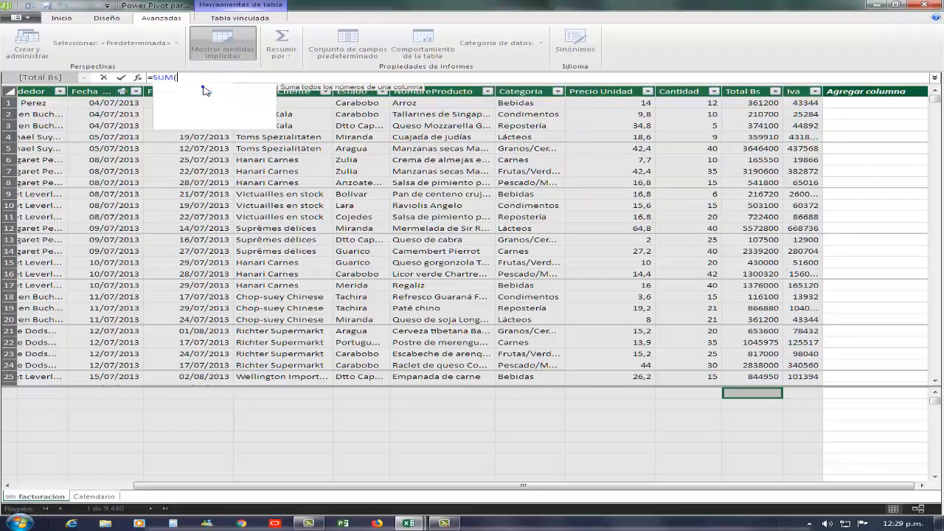
drag(348, 123, 359, 191)
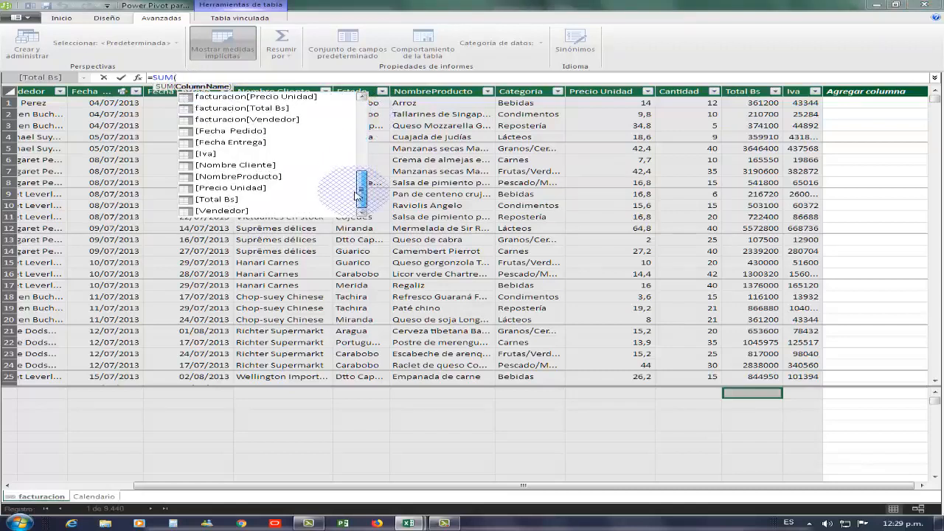
click(205, 201)
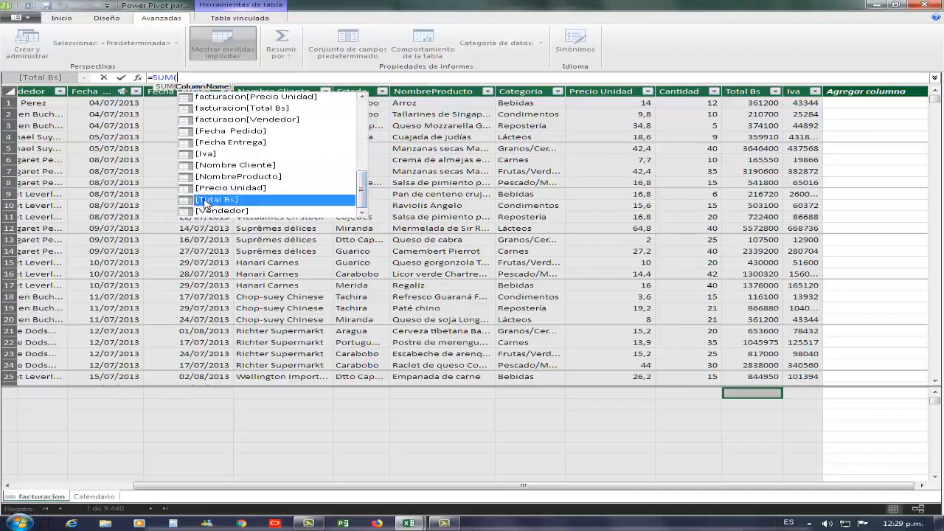
double_click(206, 201)
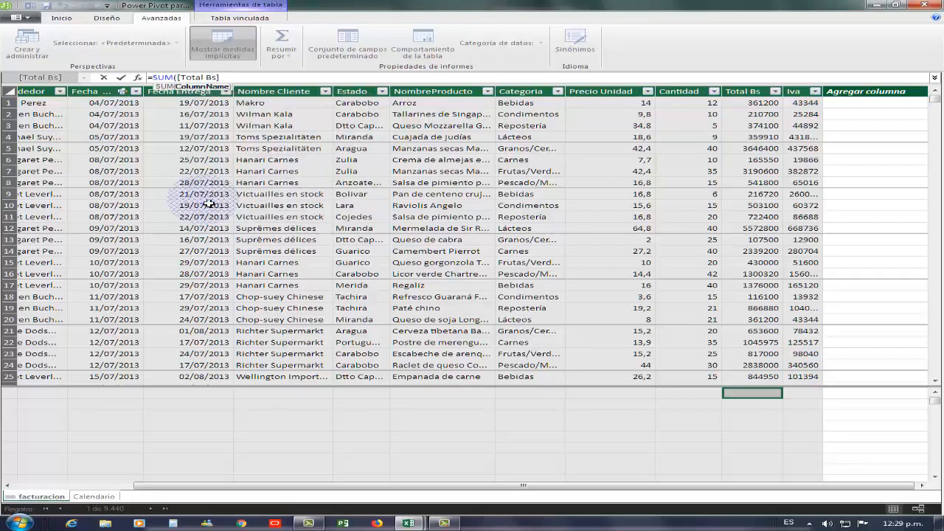
text(+)
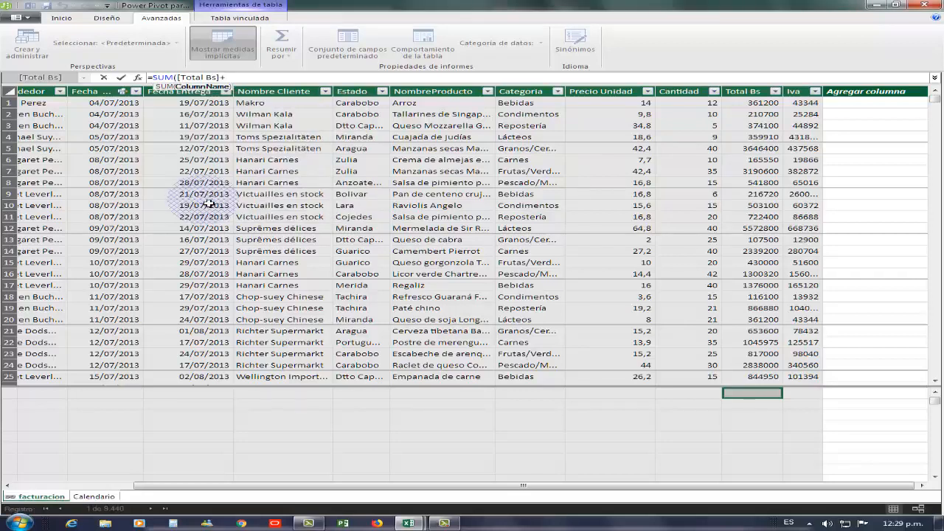
double_click(251, 81)
click(251, 82)
key(Escape)
text())
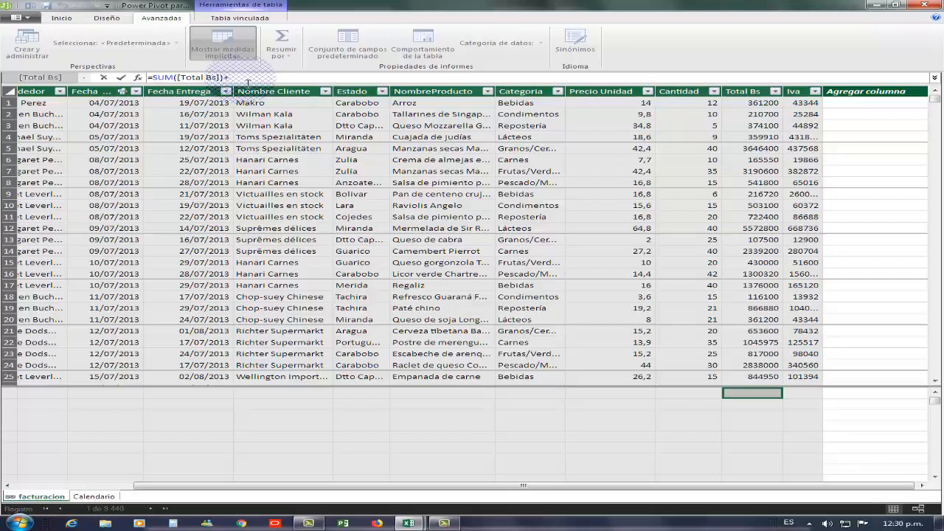
text(+sum)
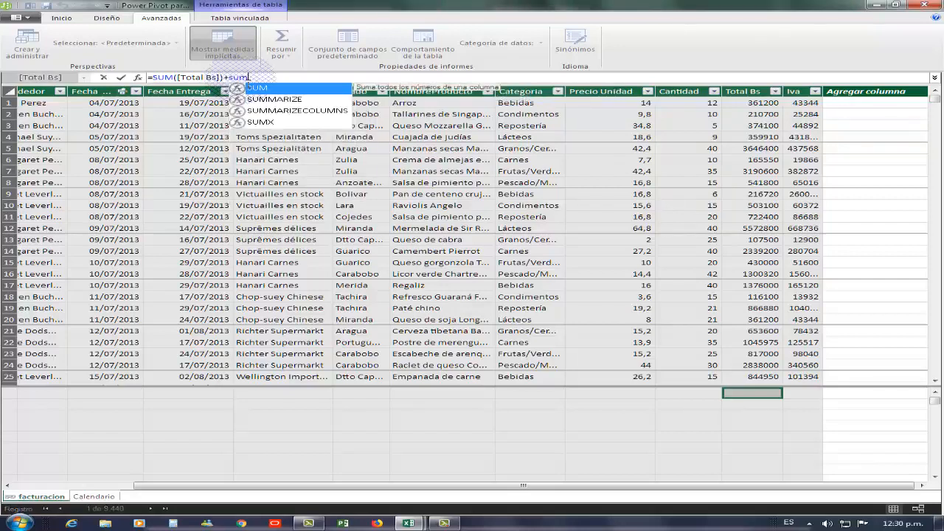
text(()
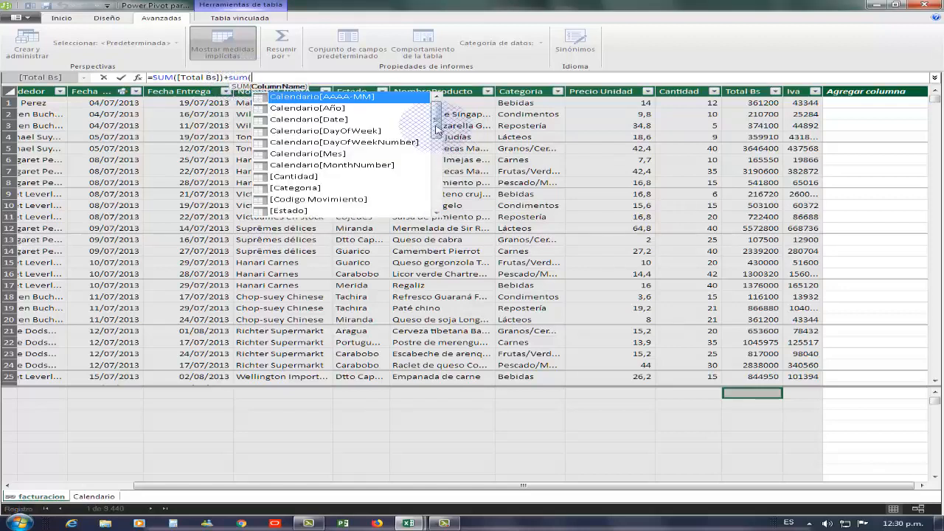
drag(434, 126, 437, 210)
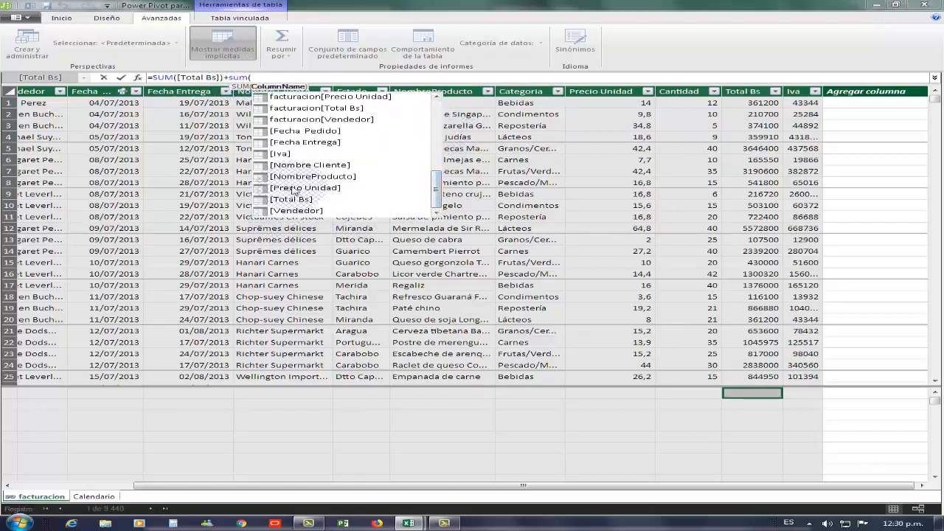
click(281, 154)
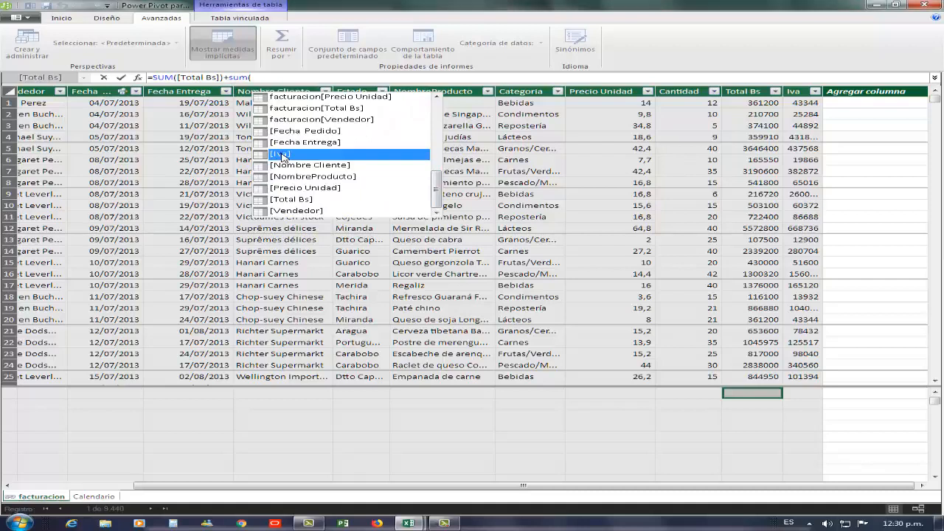
click(281, 154)
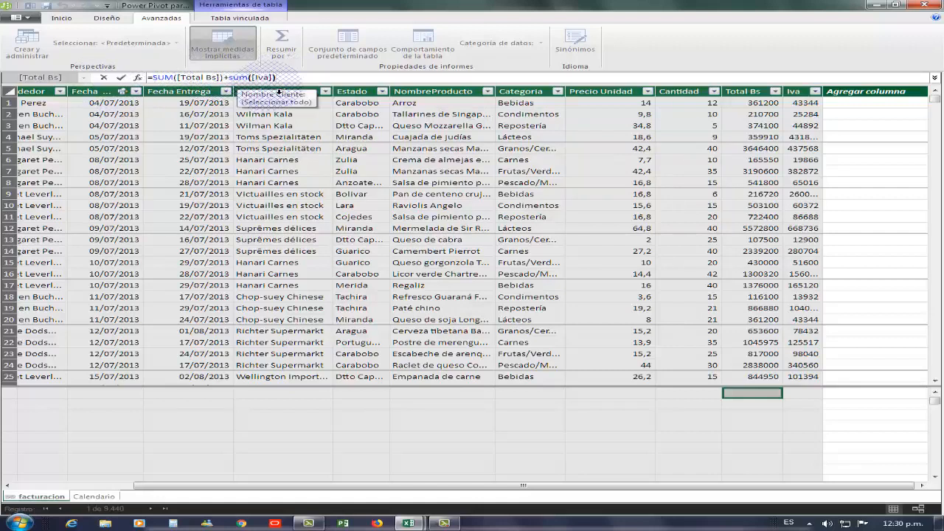
key(Return)
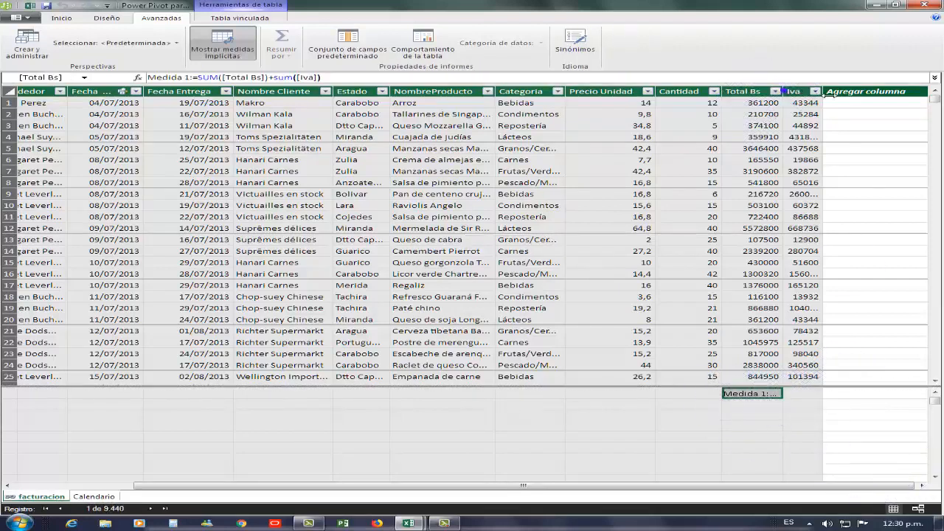
Widen the Iva column and format the new measure as Moneda currency.
drag(829, 94, 811, 94)
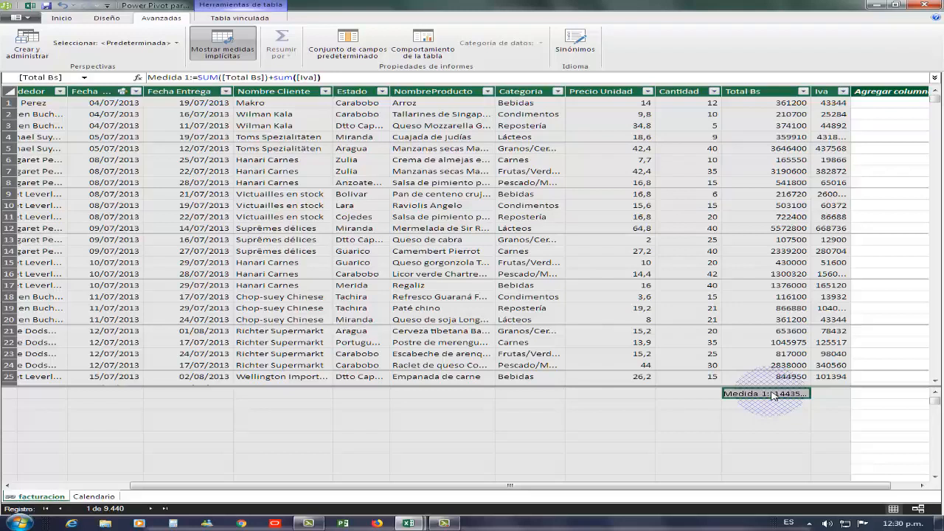
right_click(770, 395)
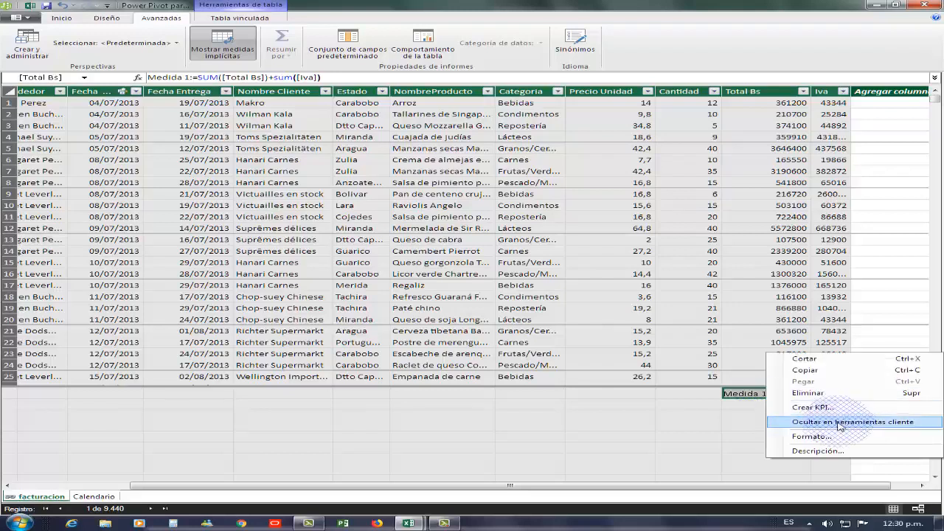
click(811, 437)
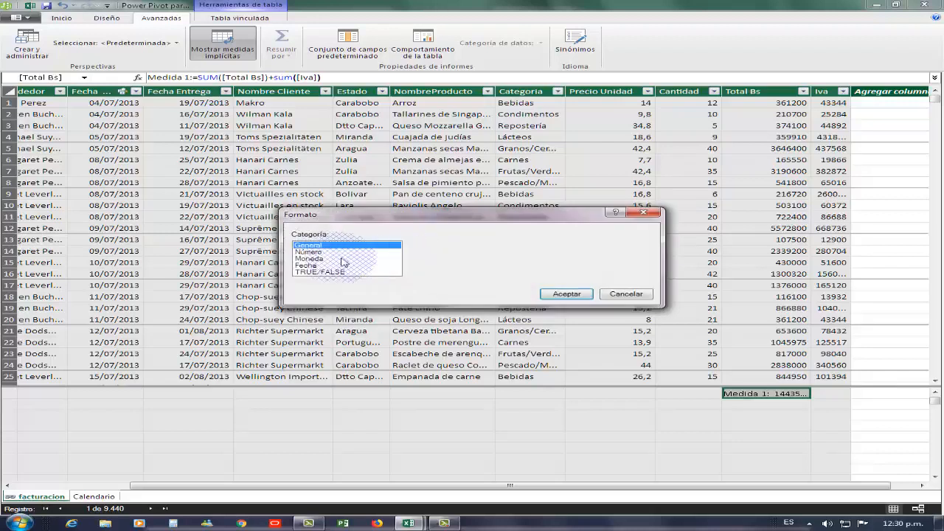
click(313, 258)
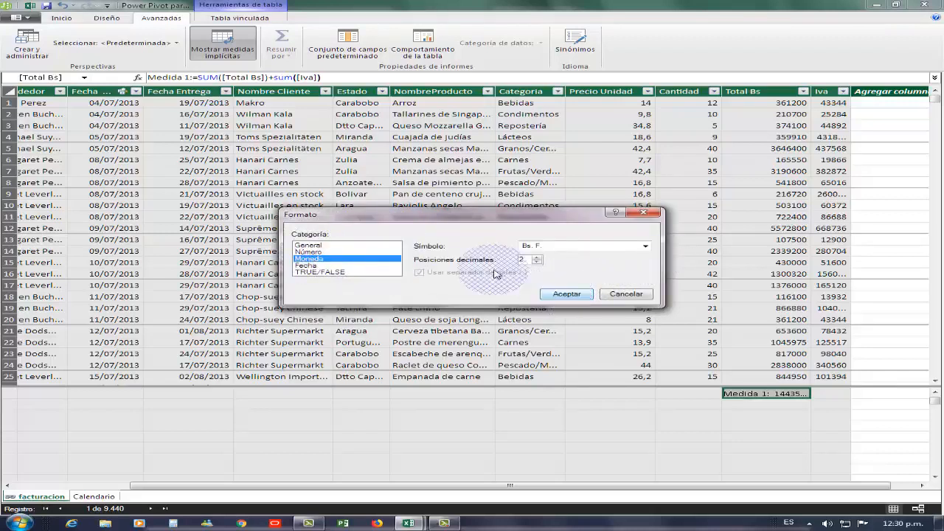
click(566, 294)
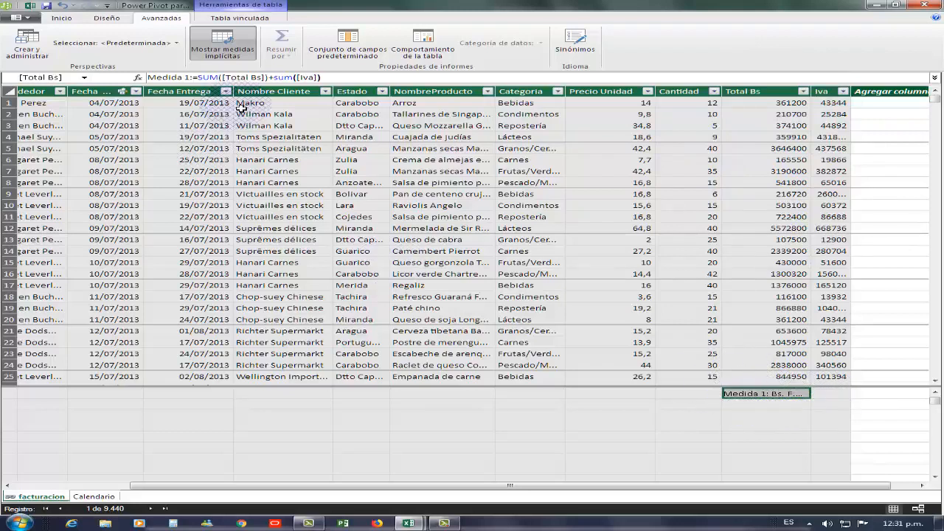
Rename the measure to Total Pagado.
click(184, 76)
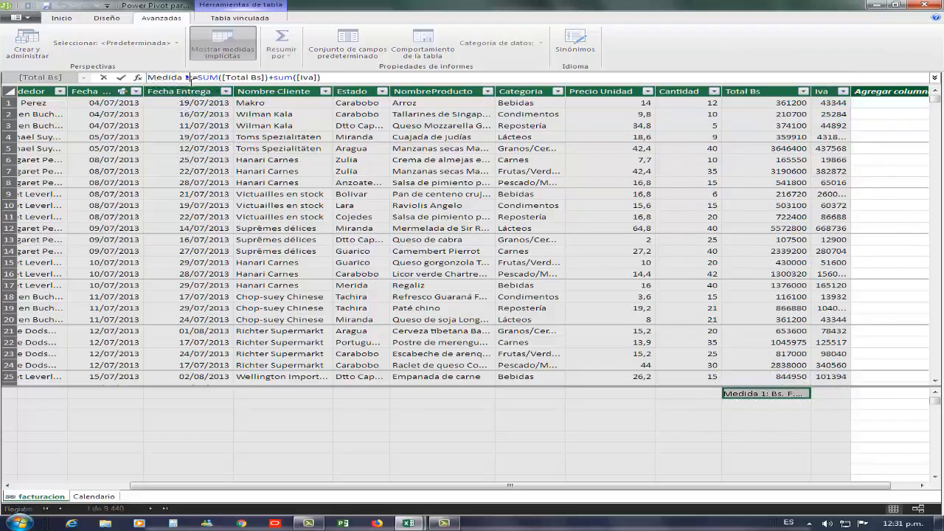
drag(190, 77, 148, 78)
text(Total )
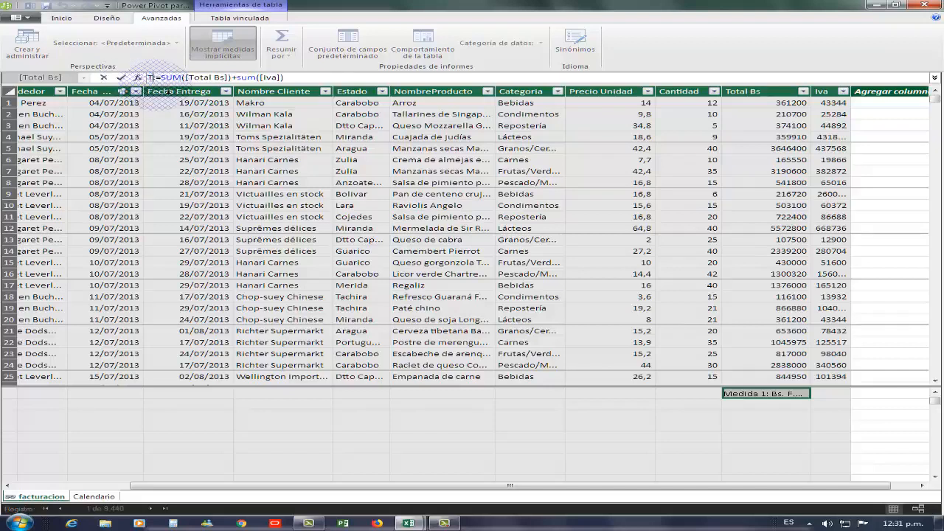
text(Pagado)
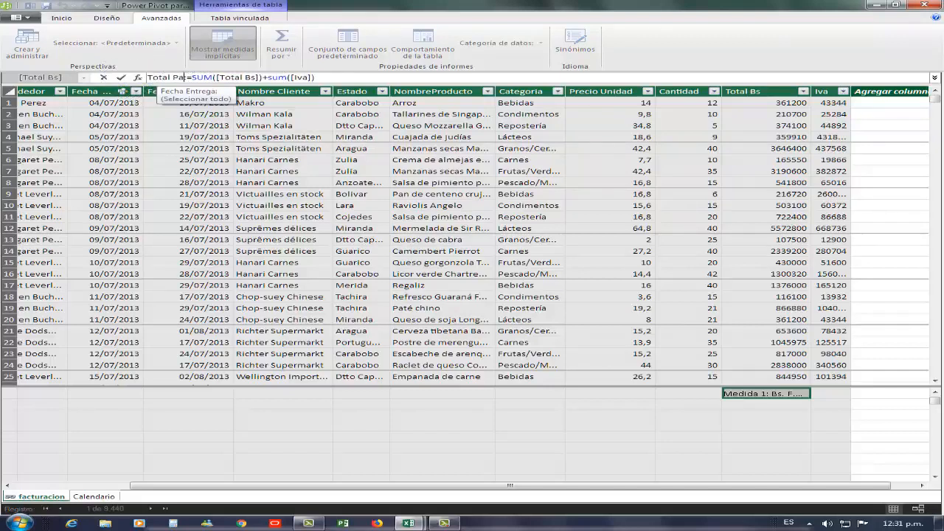
key(Return)
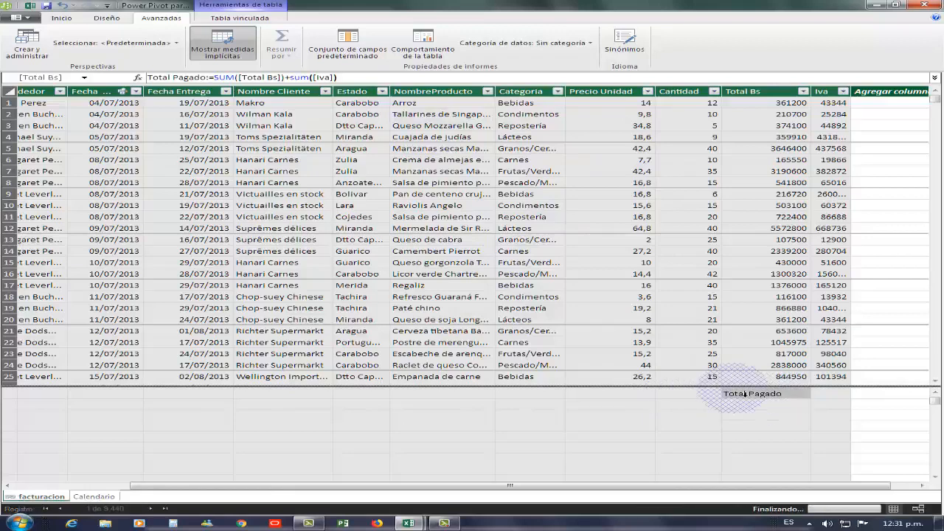
click(767, 396)
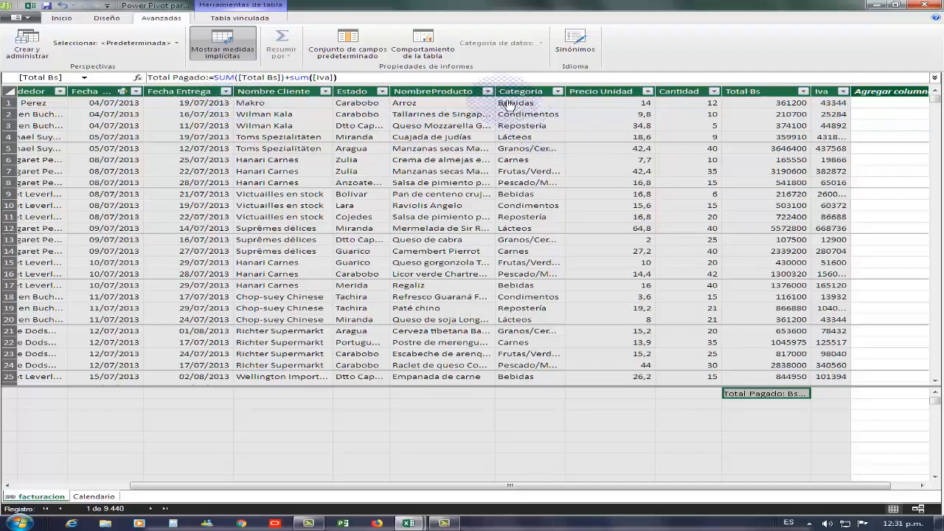
Widen the NombreProducto column and inspect the Total Pagado measure's value.
drag(492, 89, 524, 91)
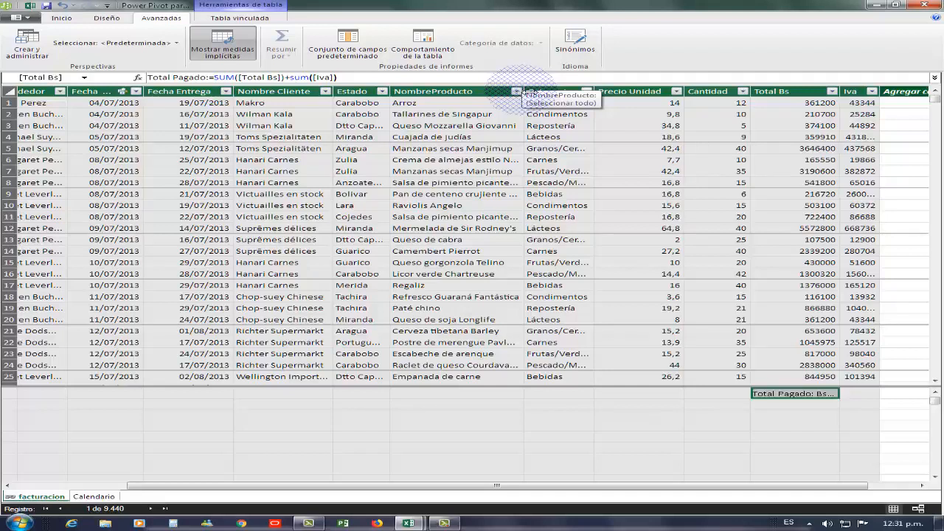
click(784, 418)
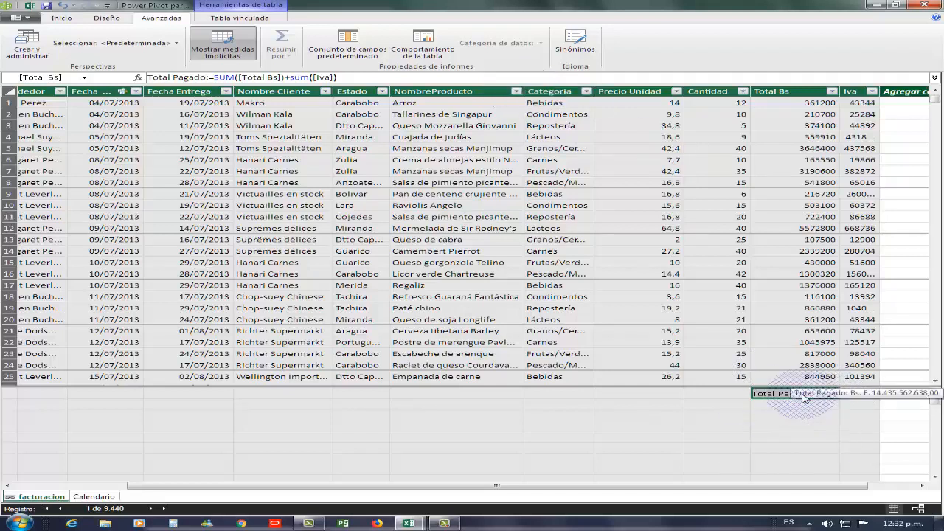
click(441, 215)
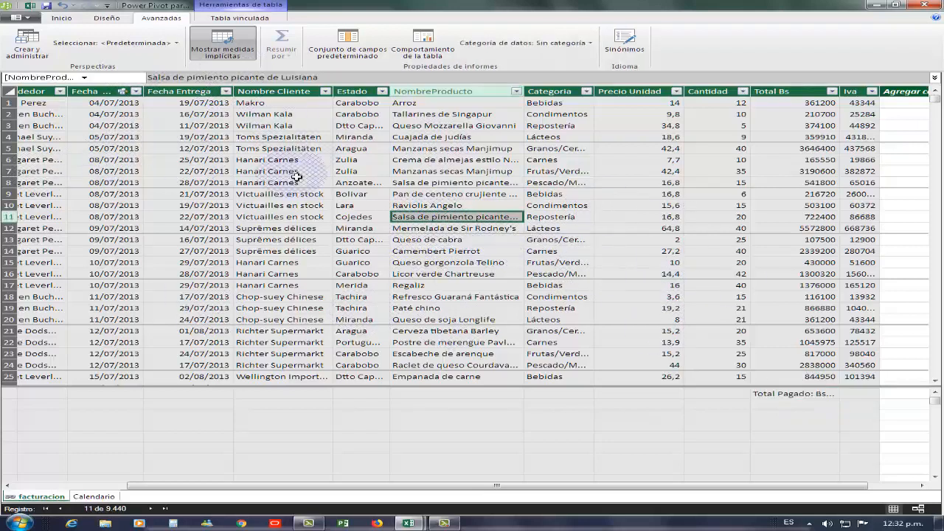
Create a PivotTable from the Power Pivot data model on a new worksheet.
click(61, 17)
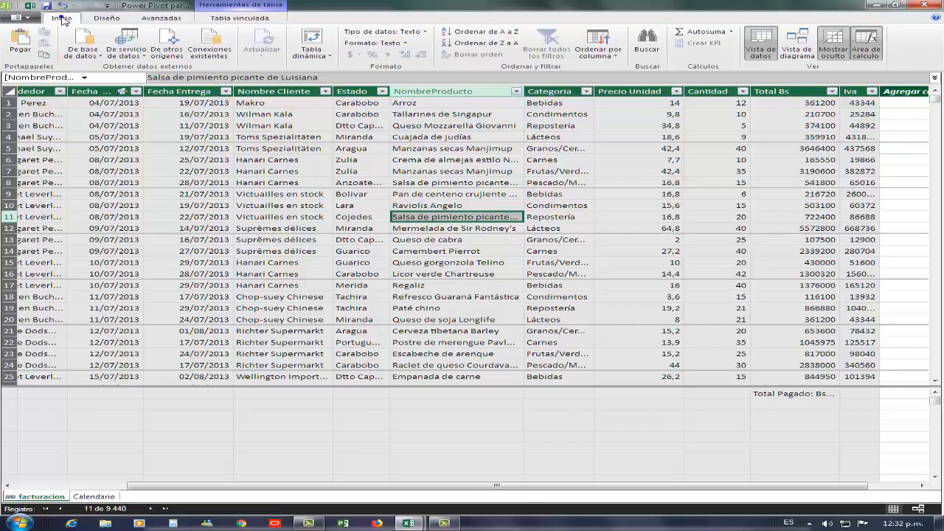
click(313, 55)
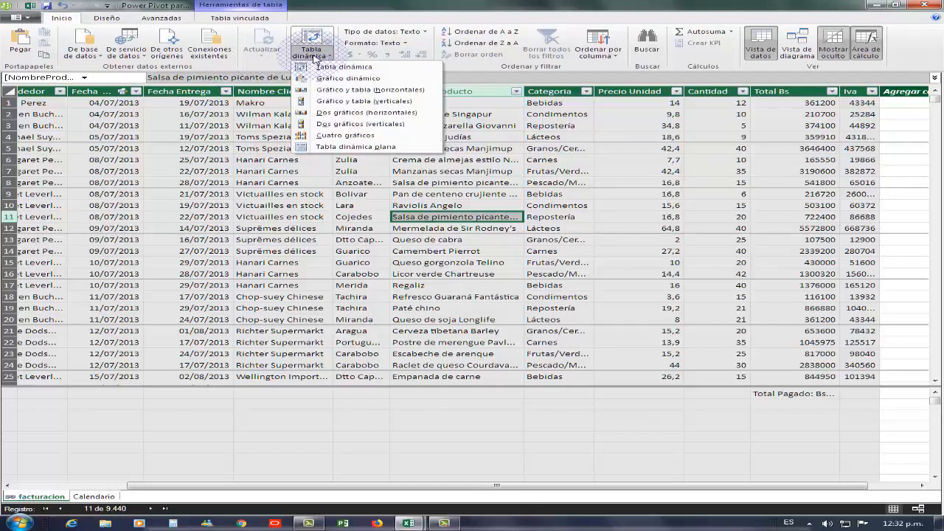
click(359, 68)
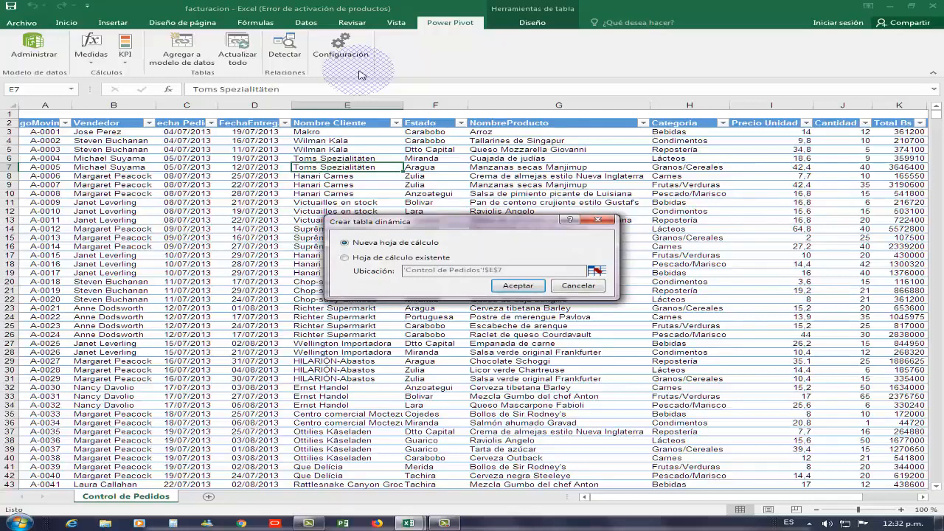
click(507, 287)
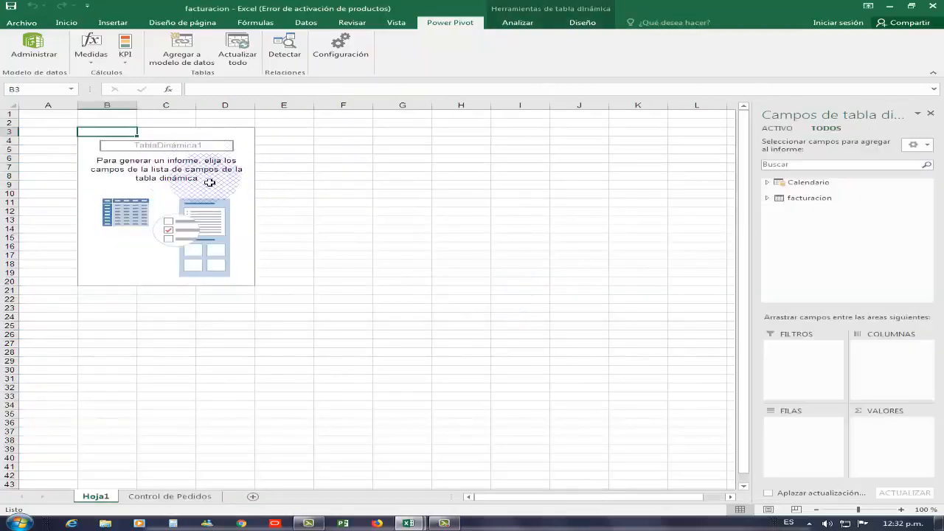
Place the Calendario table's DayOfWeek field in the pivot table's rows.
click(766, 182)
click(783, 202)
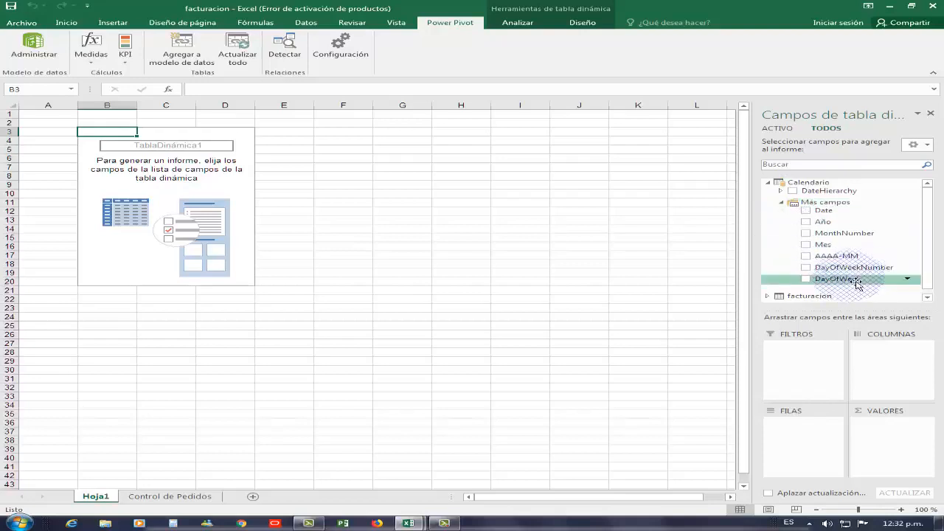
click(826, 282)
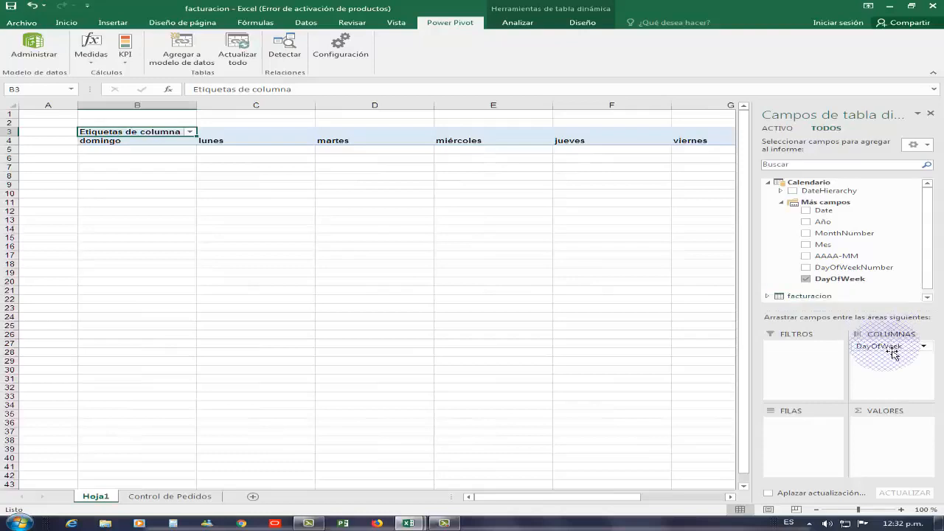
drag(890, 347, 825, 436)
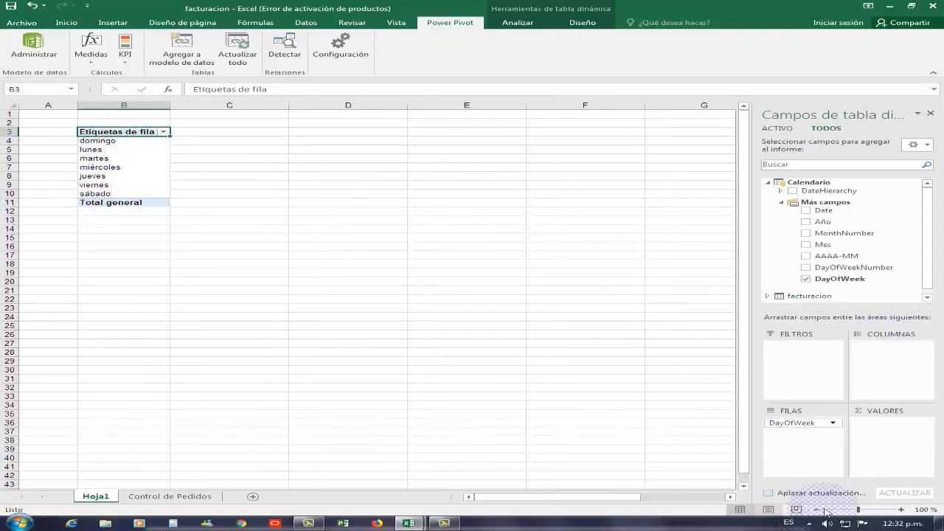
Add the facturacion Total Pagado measure to the pivot table's values.
click(900, 512)
click(901, 512)
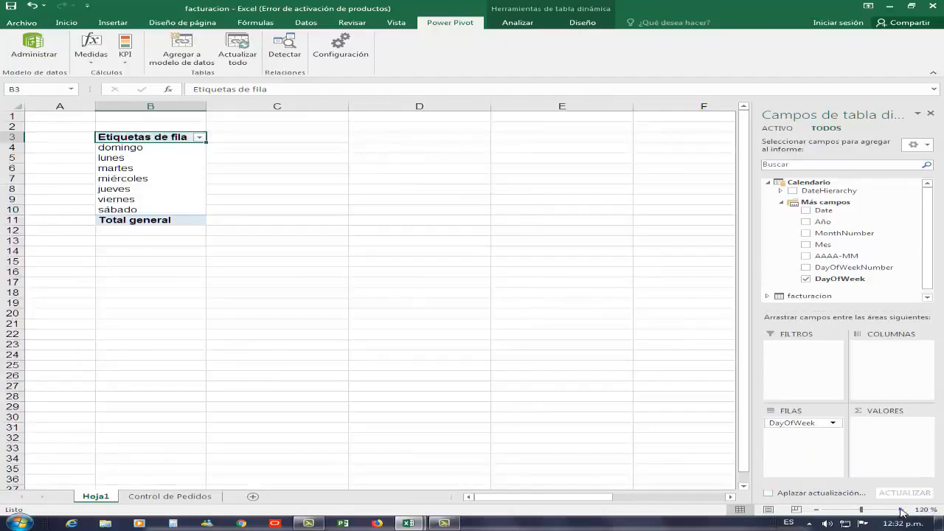
click(901, 512)
click(901, 512)
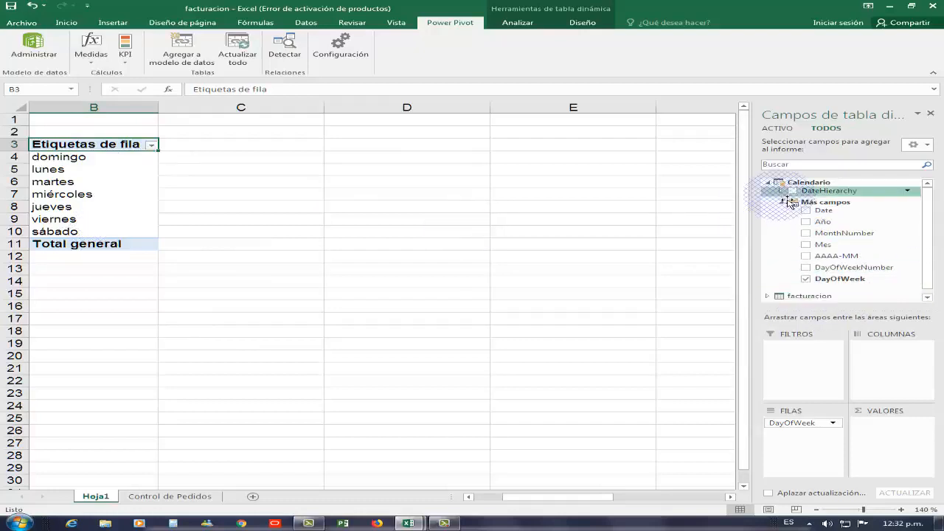
click(767, 182)
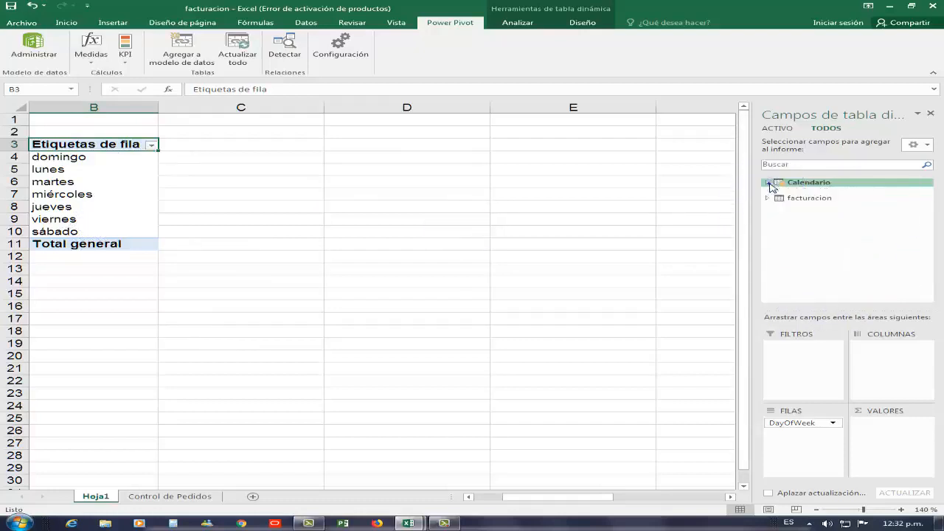
click(768, 193)
drag(927, 229, 928, 267)
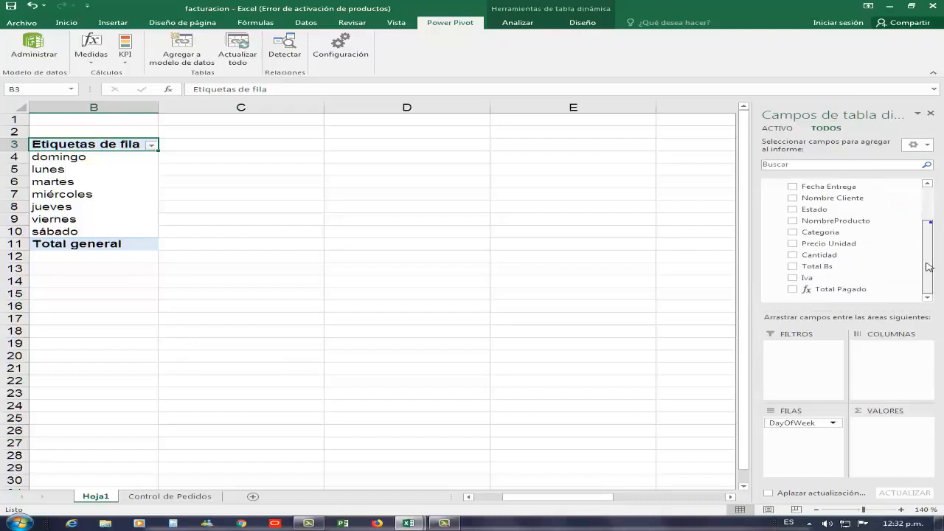
mouse_move(832, 291)
mouse_down()
mouse_move(829, 300)
mouse_move(789, 294)
mouse_move(866, 299)
mouse_move(854, 296)
mouse_move(867, 435)
mouse_move(872, 422)
mouse_move(874, 431)
mouse_up()
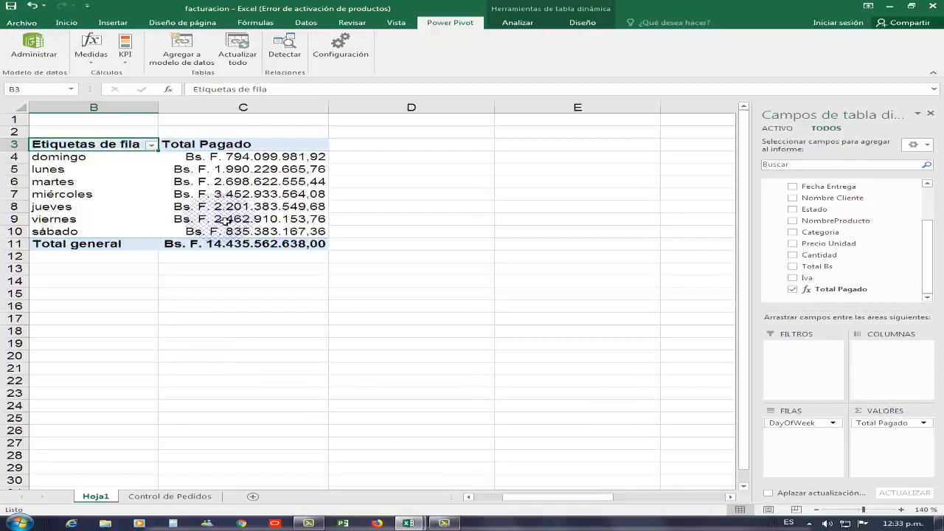
Rename the pivot table's row label header to Dia Semana.
click(241, 172)
click(131, 143)
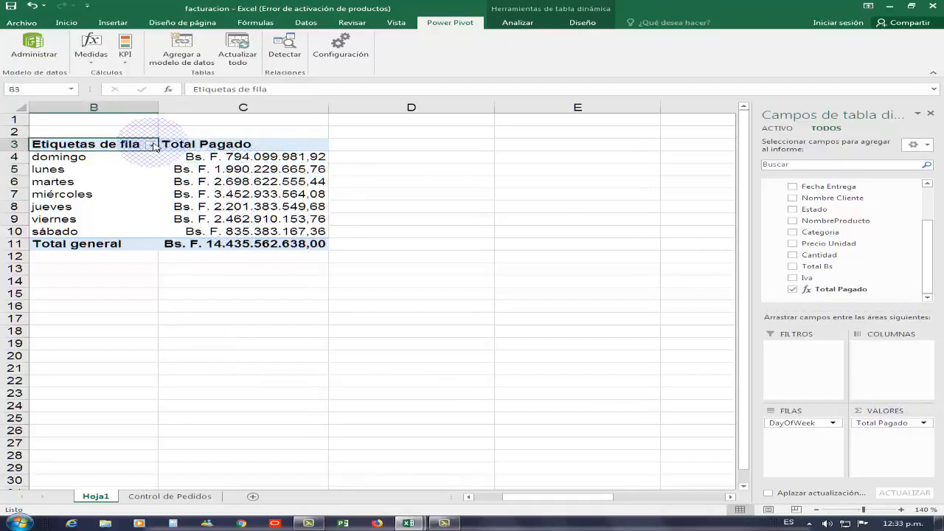
text(Dia Semana)
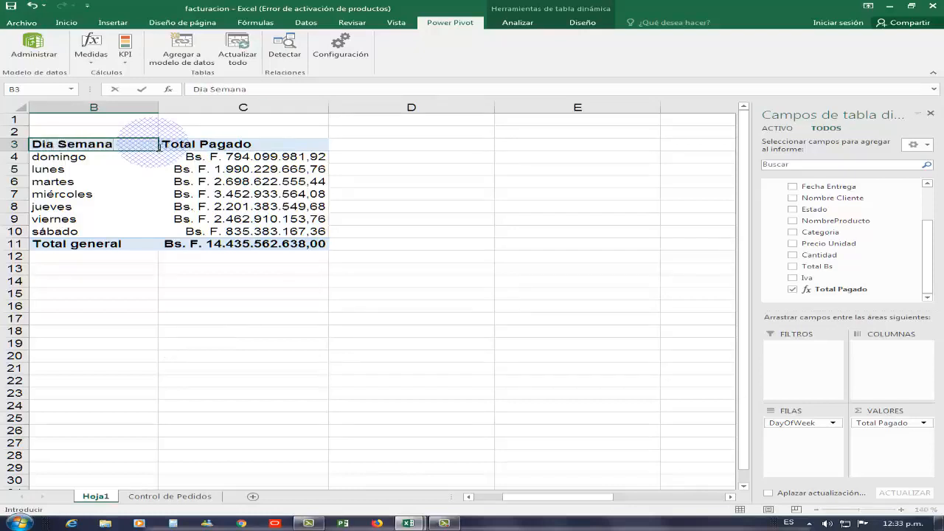
key(Return)
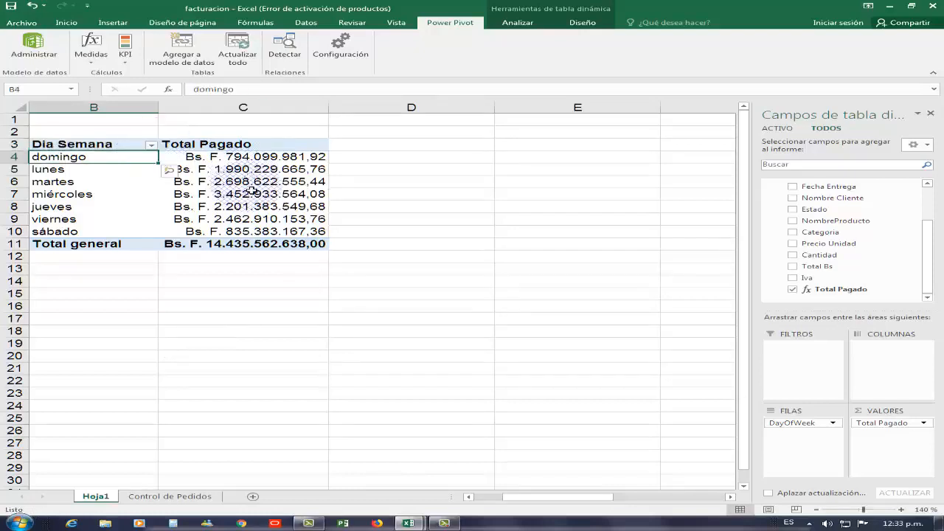
Insert a line with markers pivot chart from the pivot table.
click(243, 182)
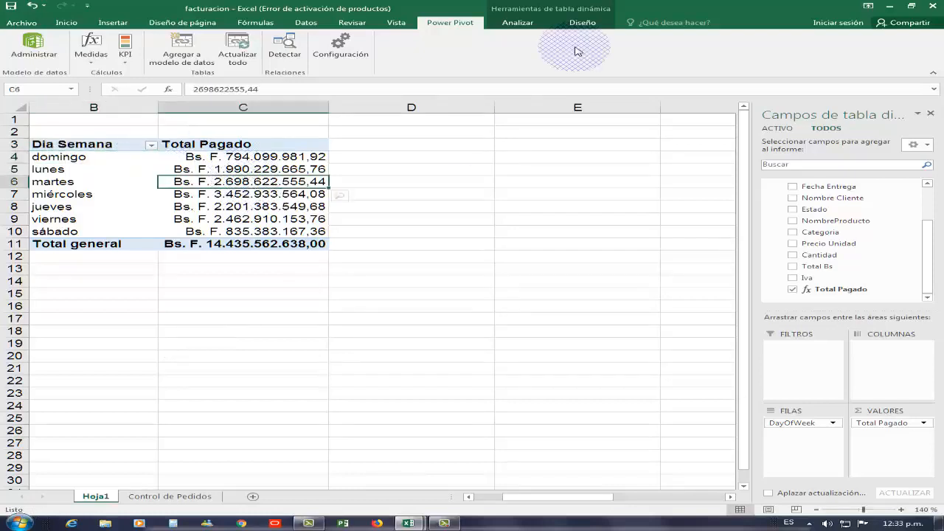
click(533, 26)
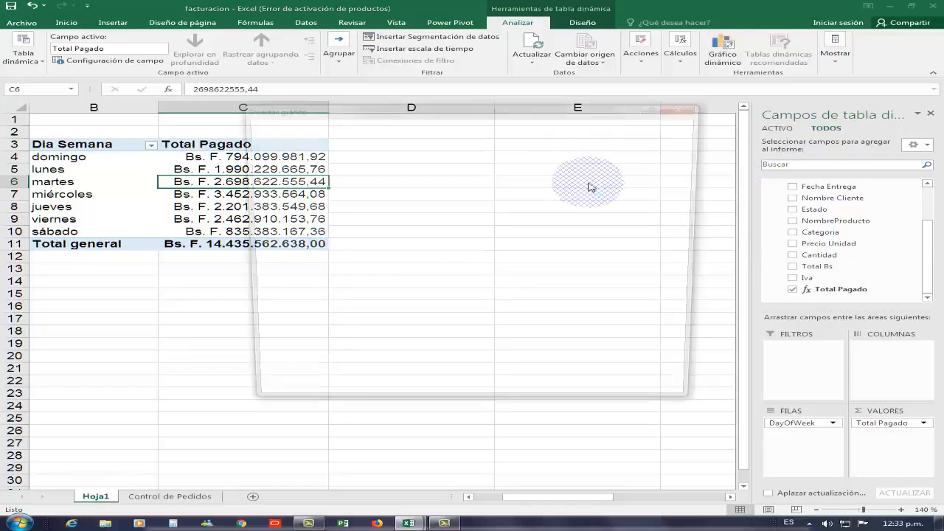
click(295, 184)
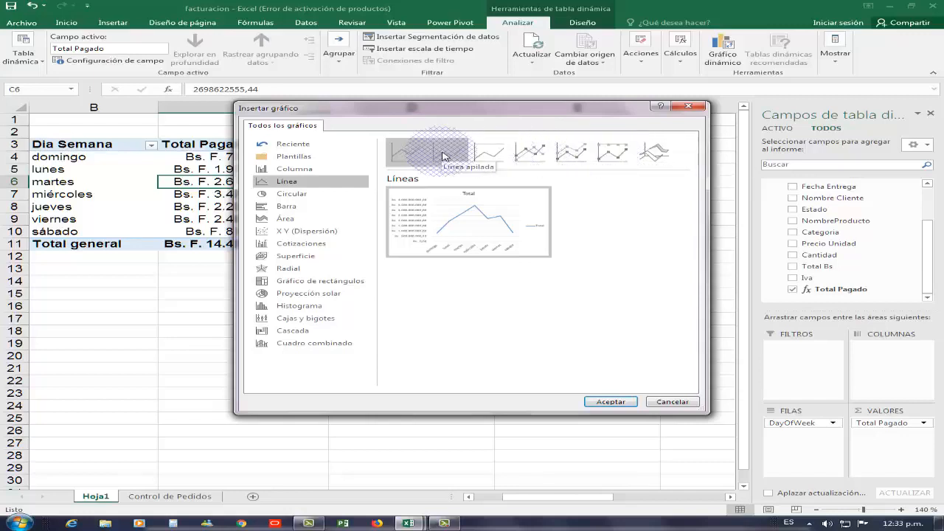
click(530, 152)
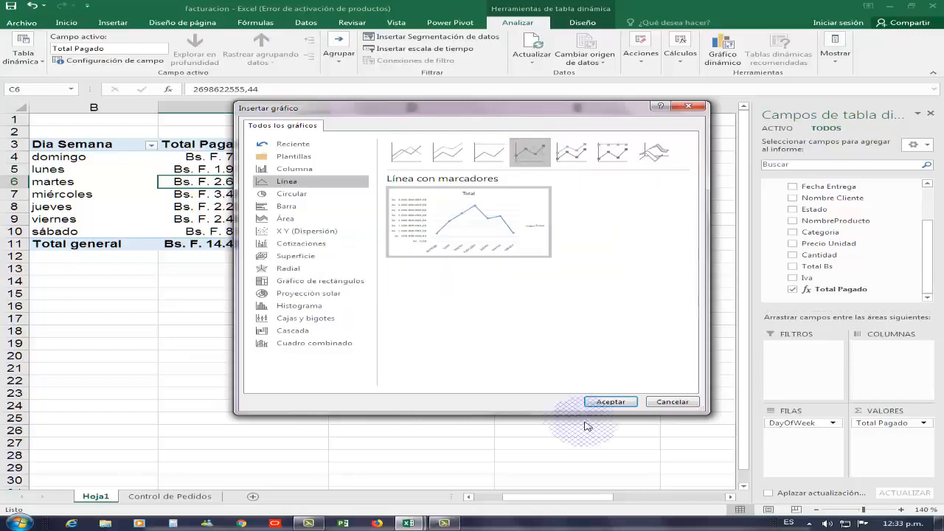
click(597, 401)
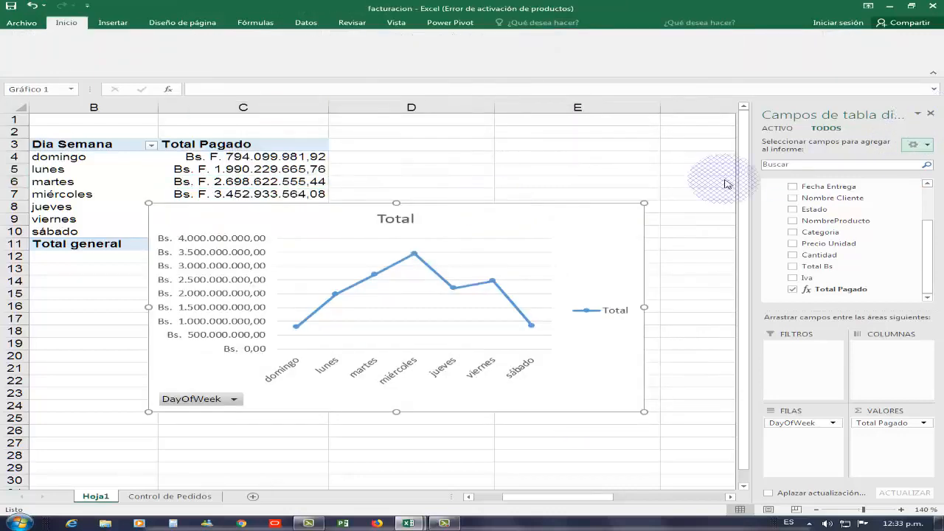
Close the field list, move the pivot chart beside the pivot table and reduce its height.
click(931, 112)
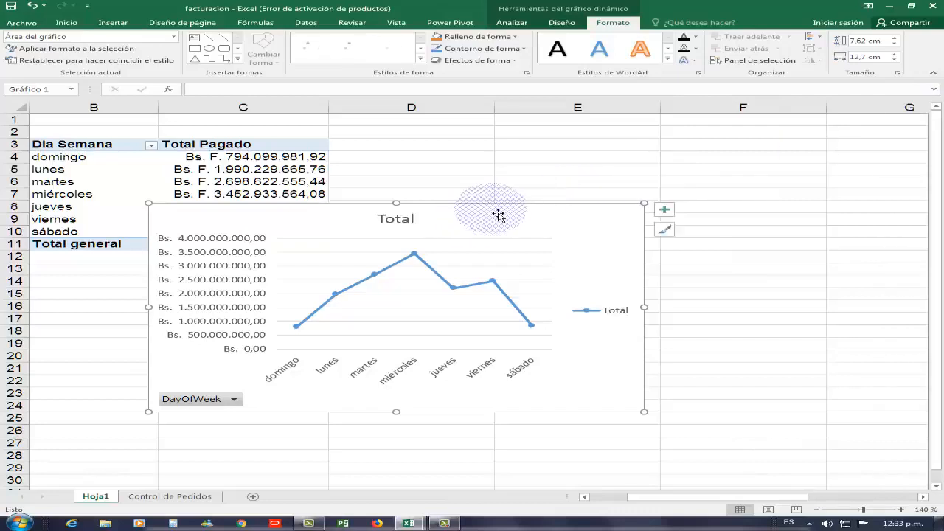
drag(488, 215, 671, 154)
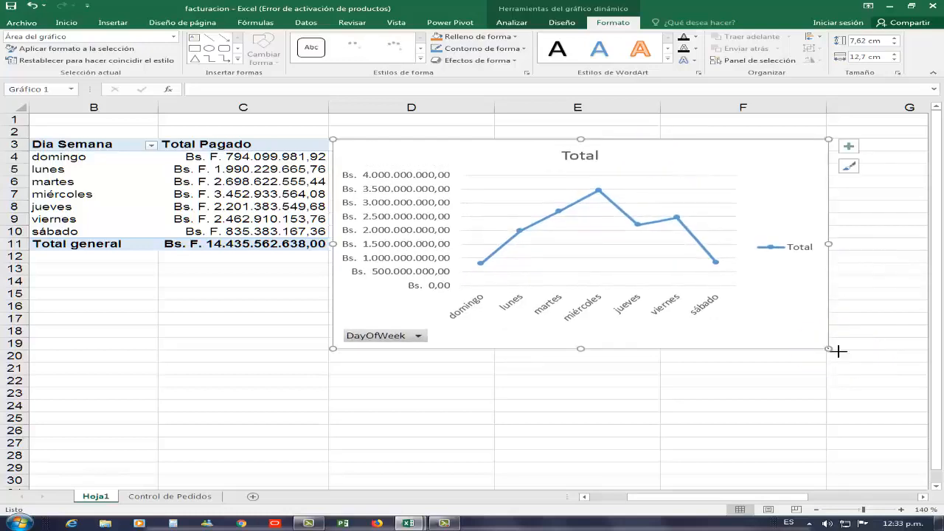
drag(828, 348, 814, 246)
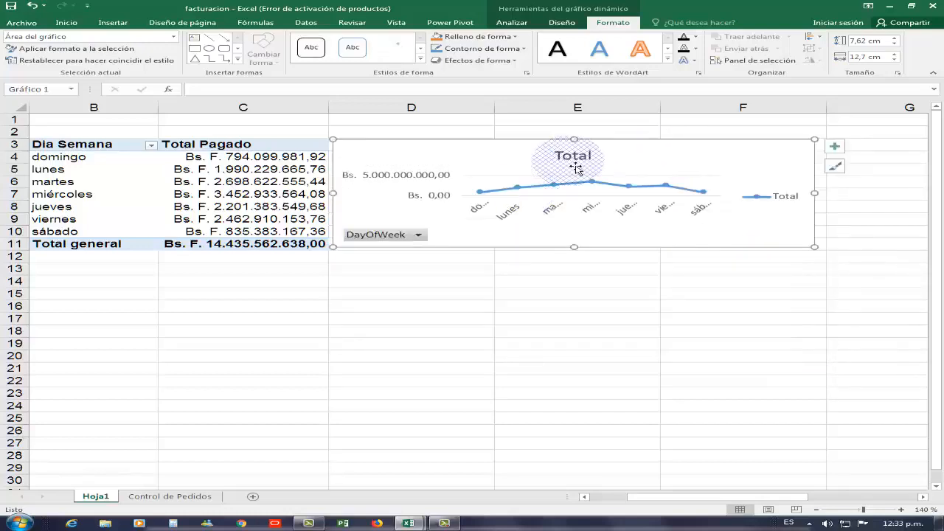
Delete the chart title and hide all field buttons on the pivot chart.
drag(593, 162, 624, 176)
key(Delete)
right_click(413, 234)
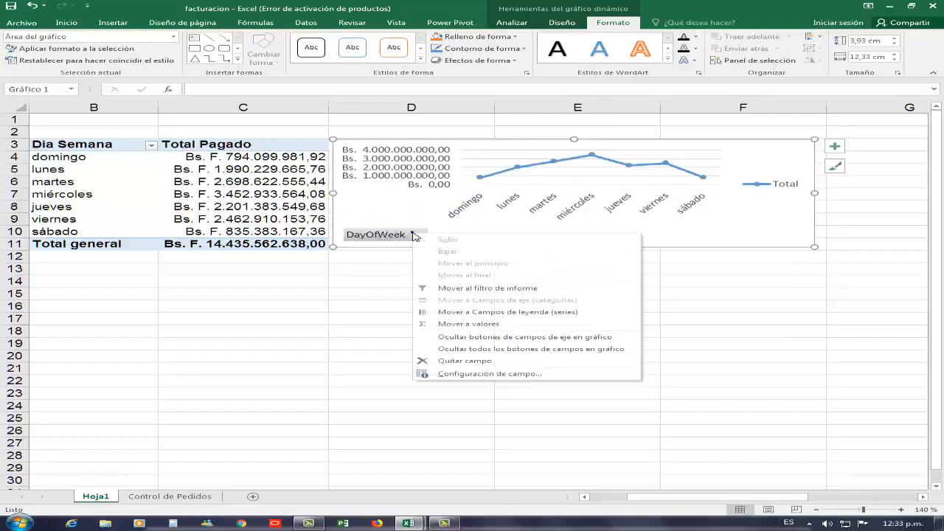
click(490, 350)
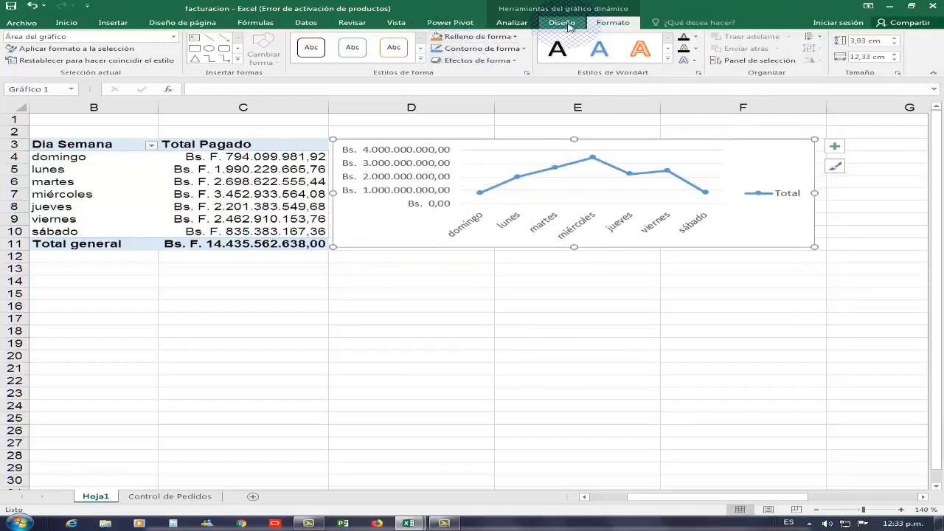
Apply the dark chart style to the pivot chart.
click(566, 24)
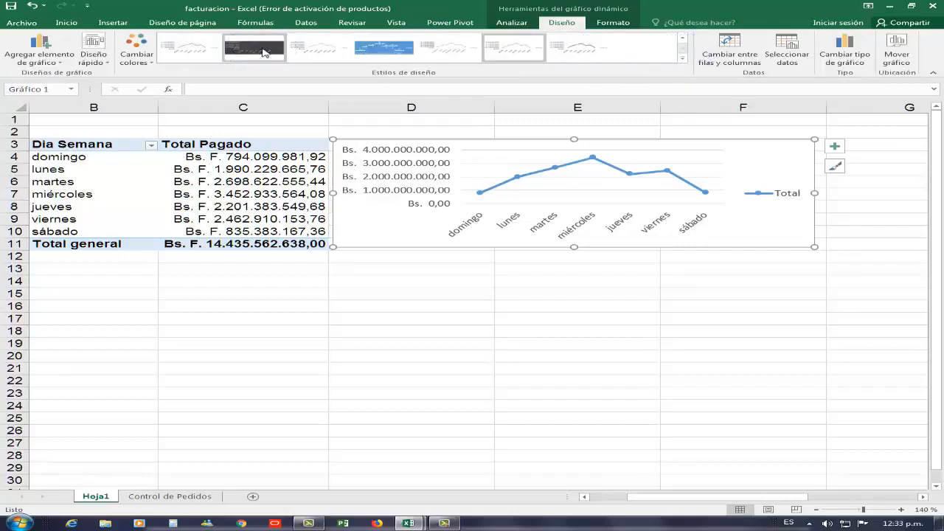
click(263, 51)
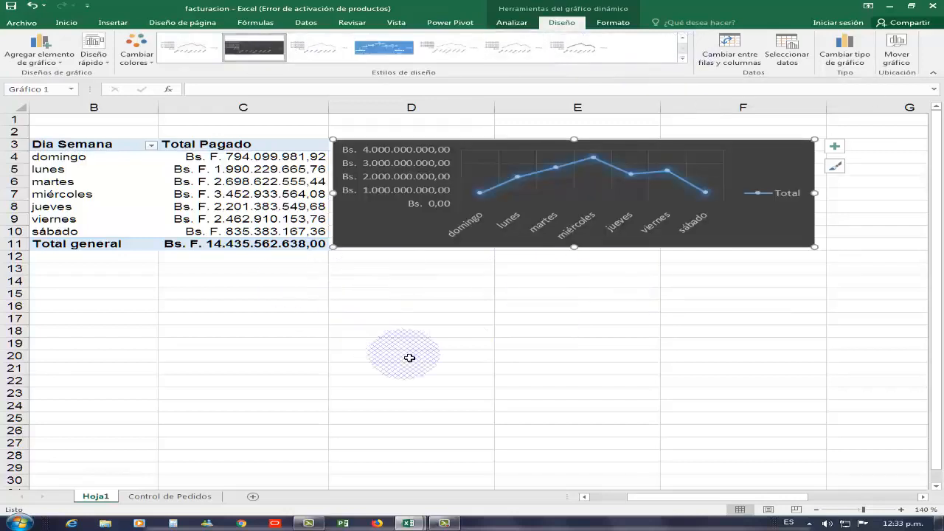
click(578, 346)
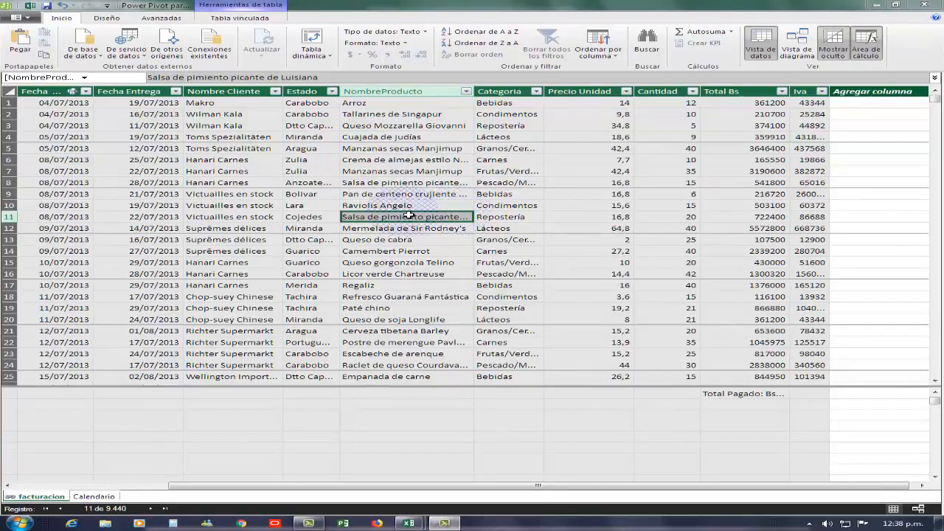
click(508, 196)
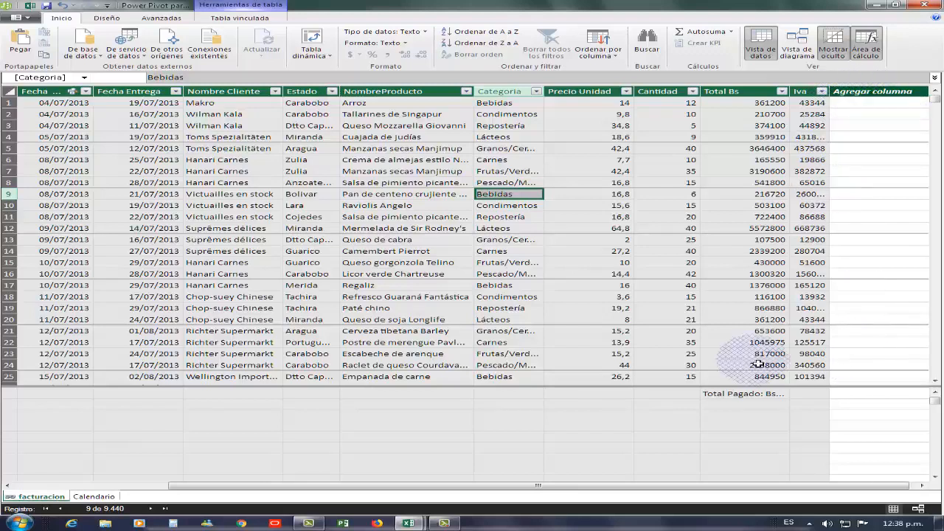
click(921, 485)
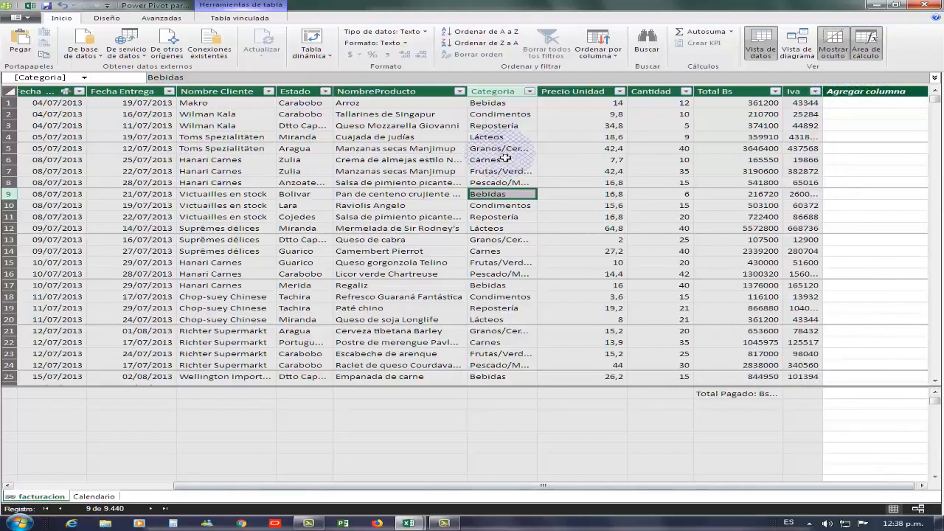
click(863, 94)
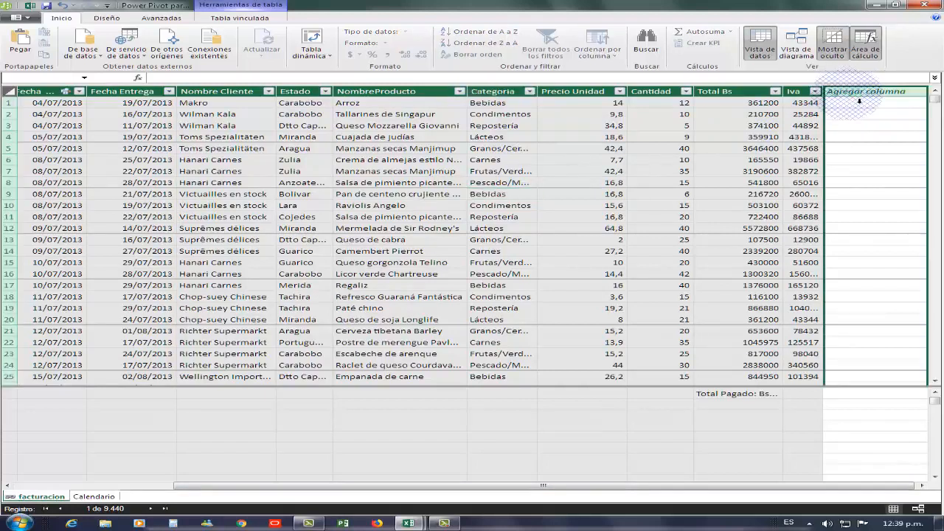
click(890, 154)
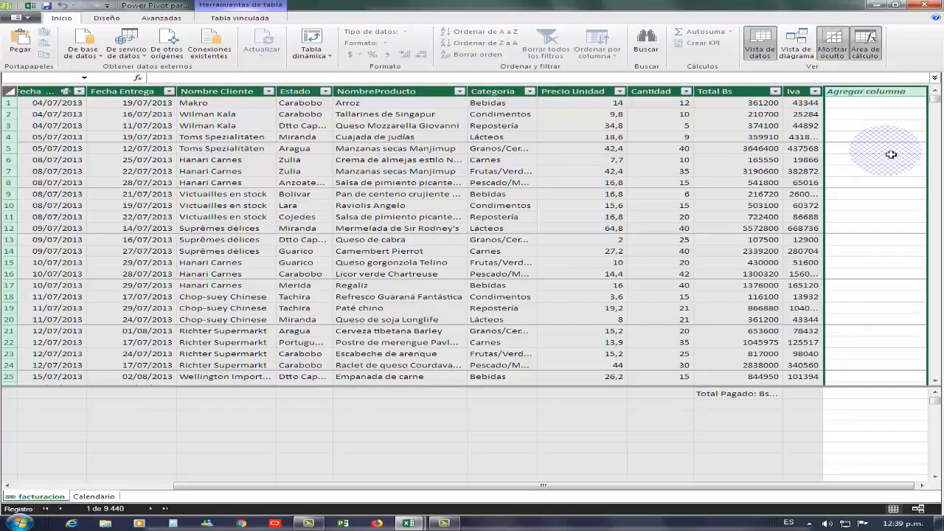
click(861, 92)
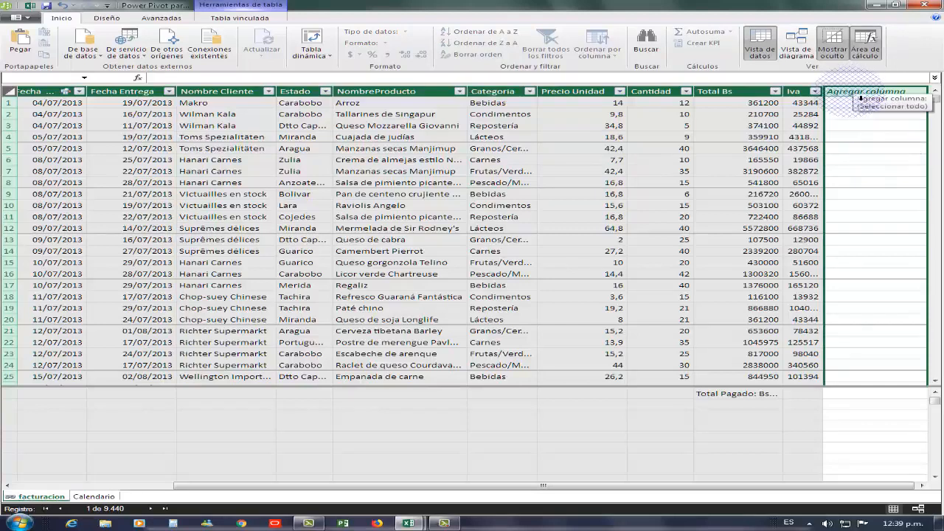
click(855, 94)
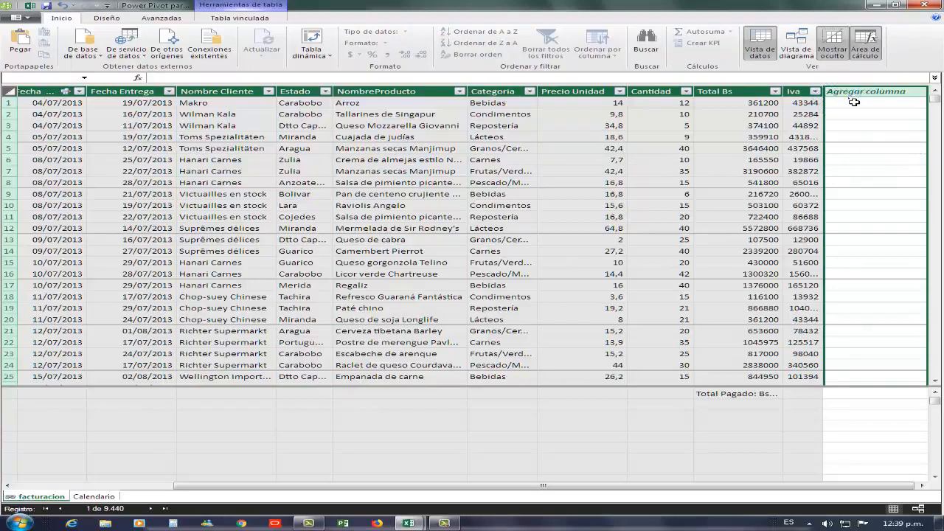
right_click(851, 95)
click(825, 119)
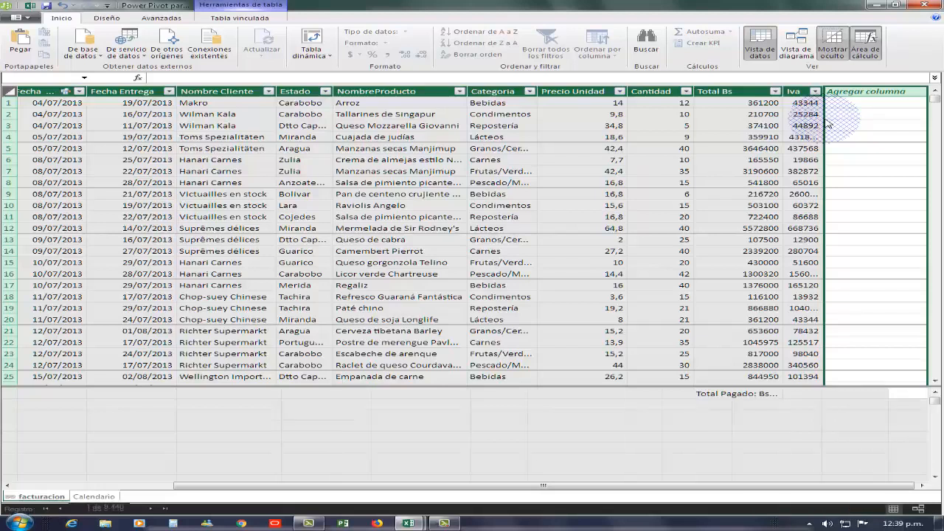
text(=)
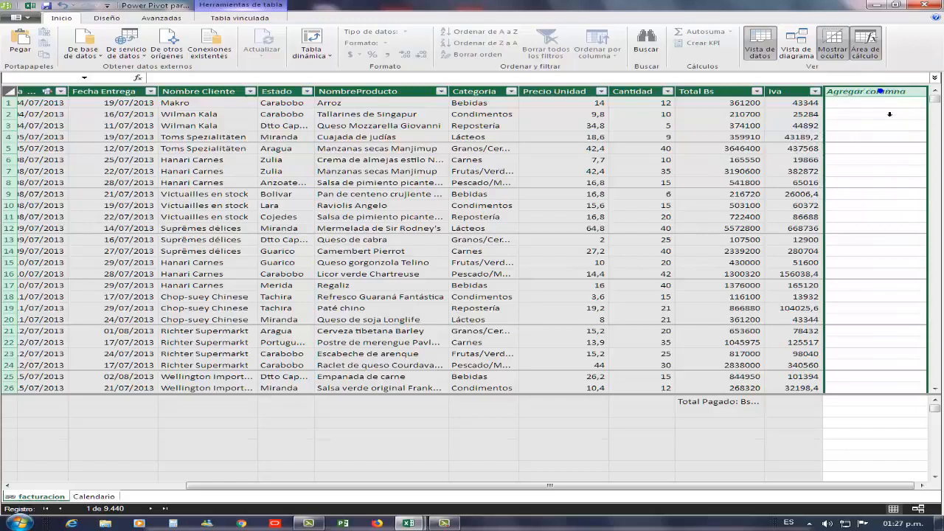
Insert a new calculated column in the facturacion table and rename it Descuento.
right_click(875, 144)
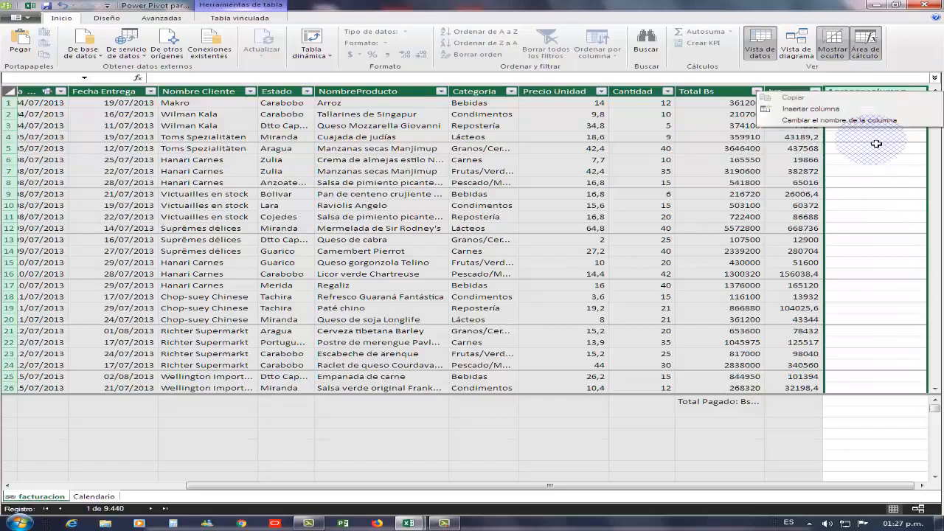
click(811, 109)
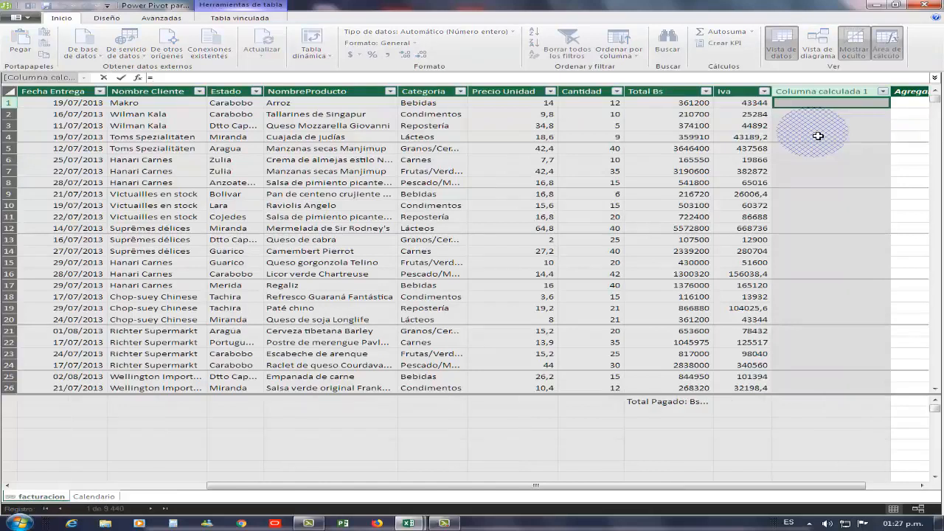
click(854, 93)
click(601, 276)
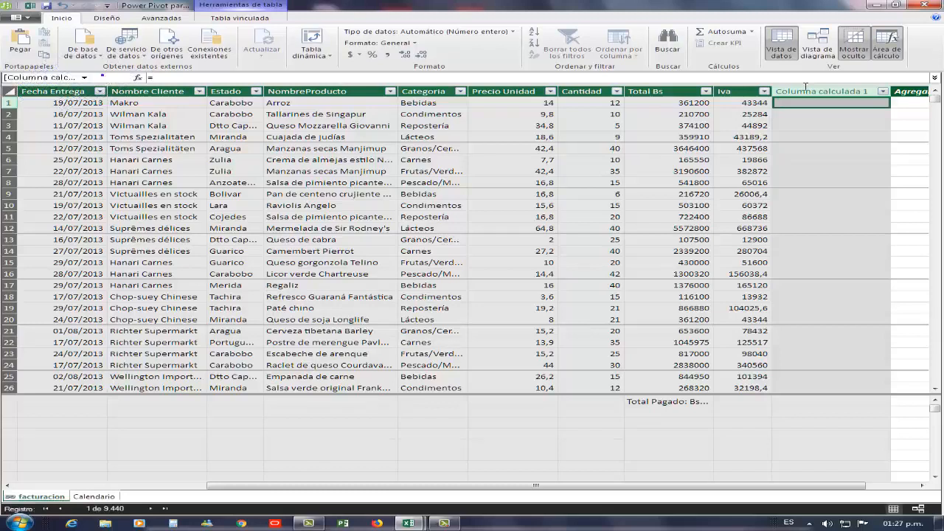
click(850, 95)
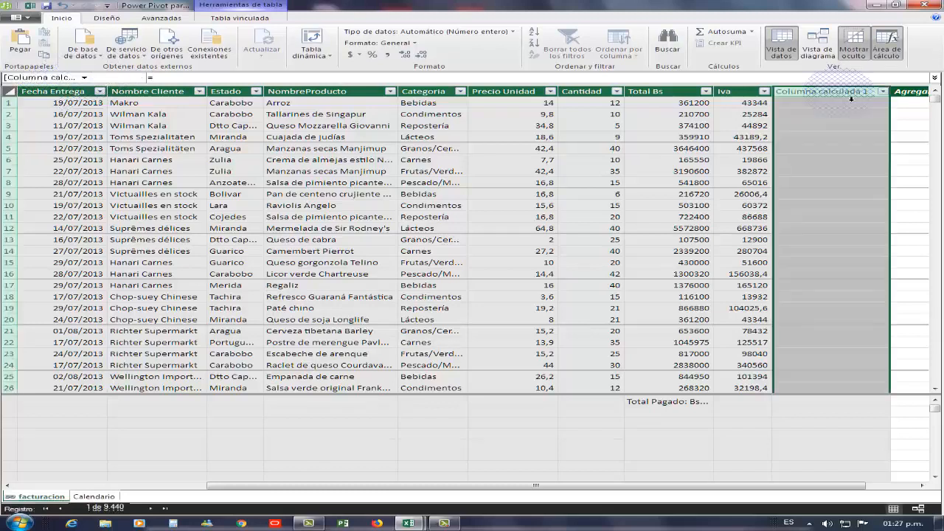
right_click(850, 98)
click(818, 156)
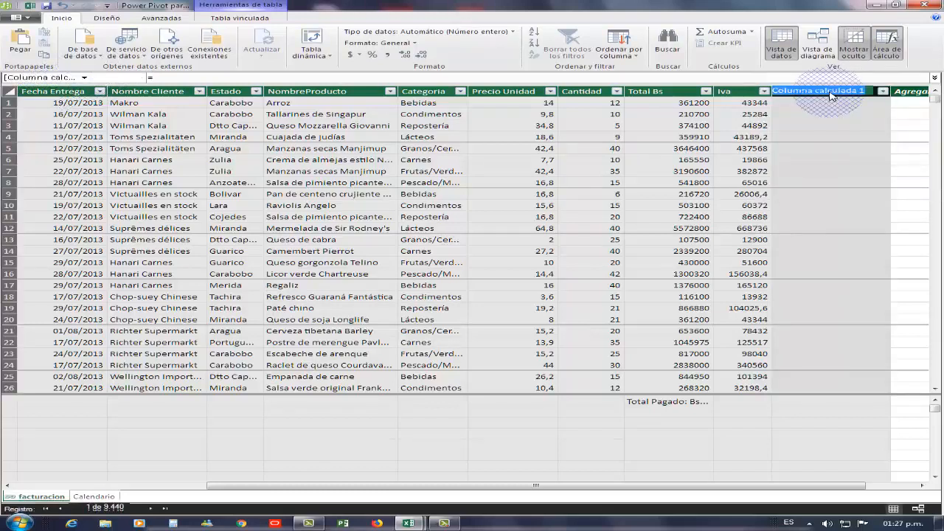
text(Descuento)
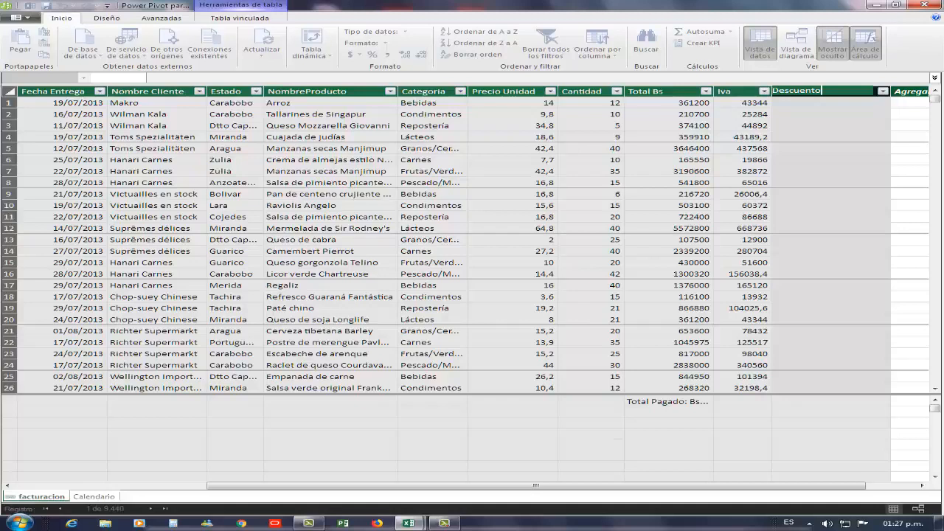
key(Return)
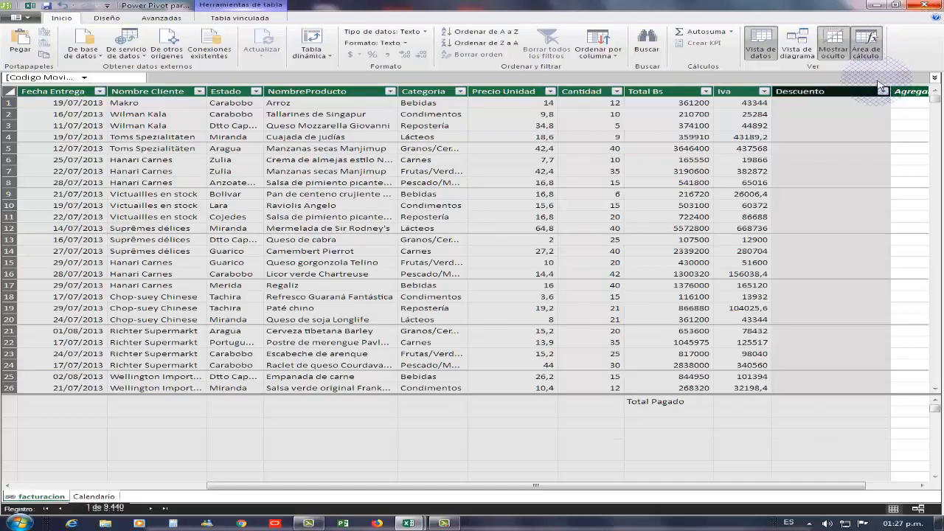
Enter the Descuento formula =IF([Categoria]="Bebidas",[Total Bs]*0,05) for the new column.
click(827, 105)
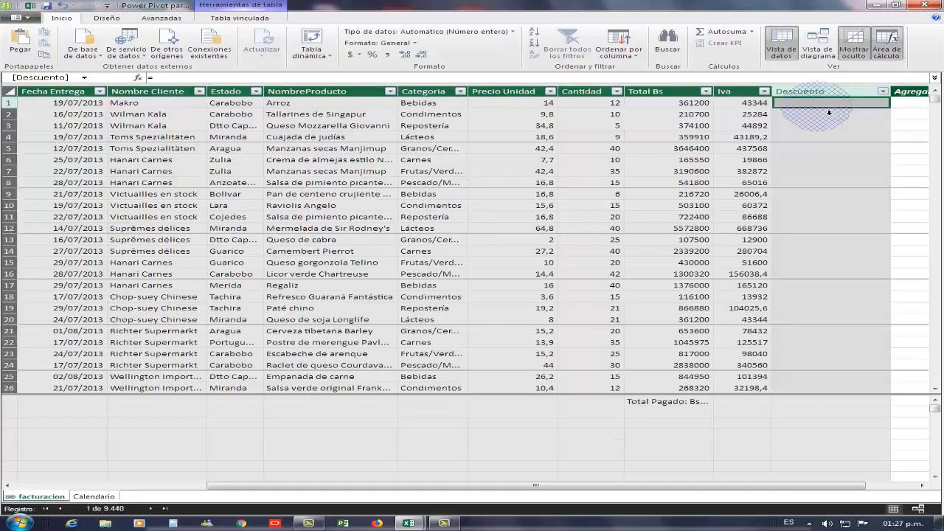
click(181, 78)
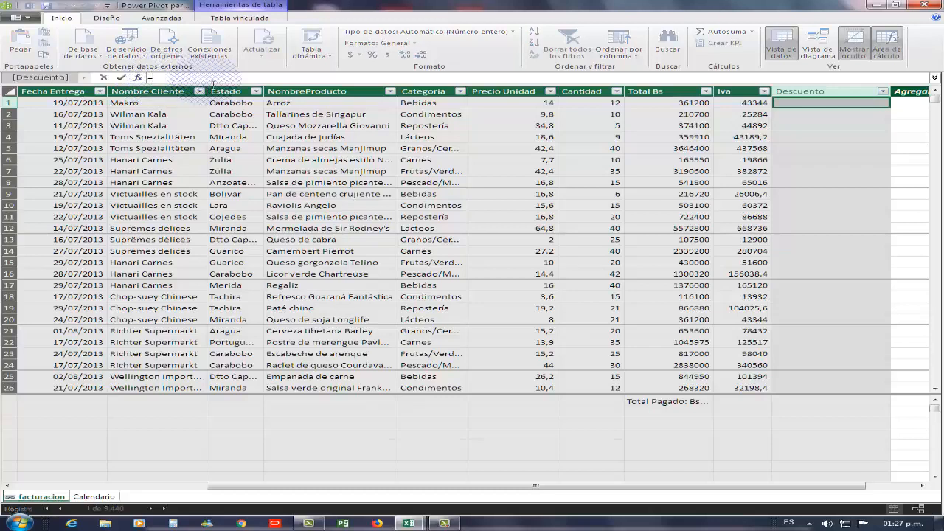
text(if)
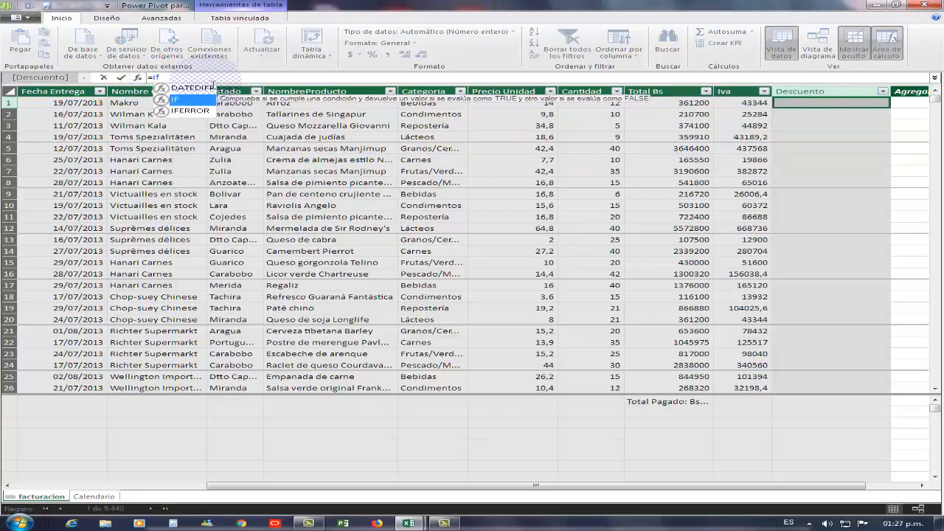
key(Tab)
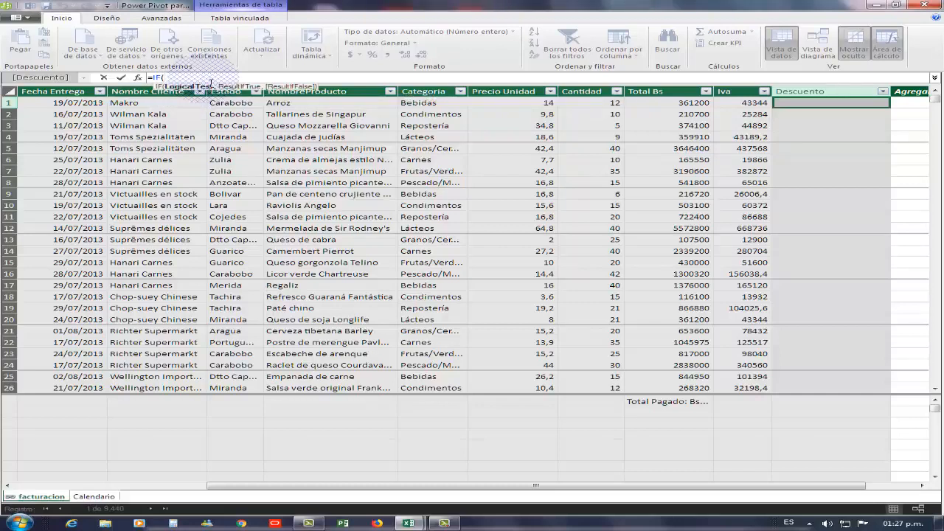
text([)
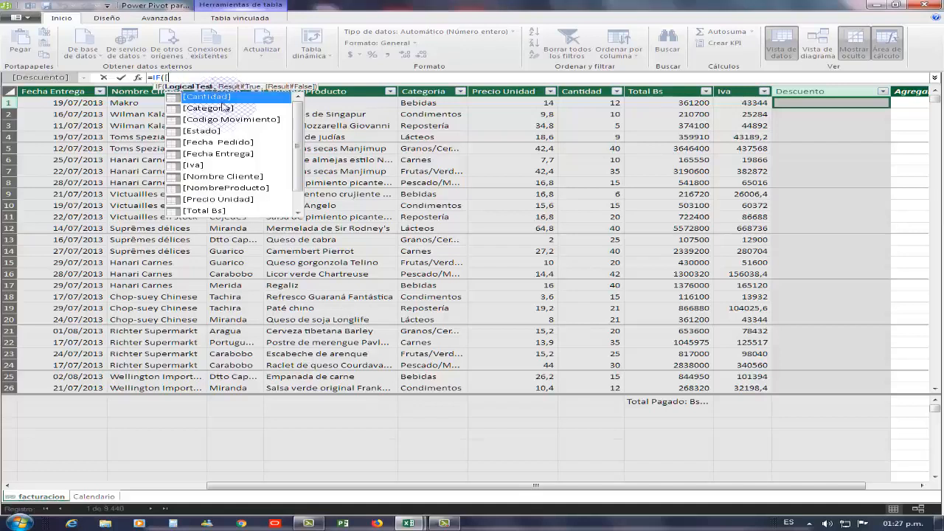
click(223, 109)
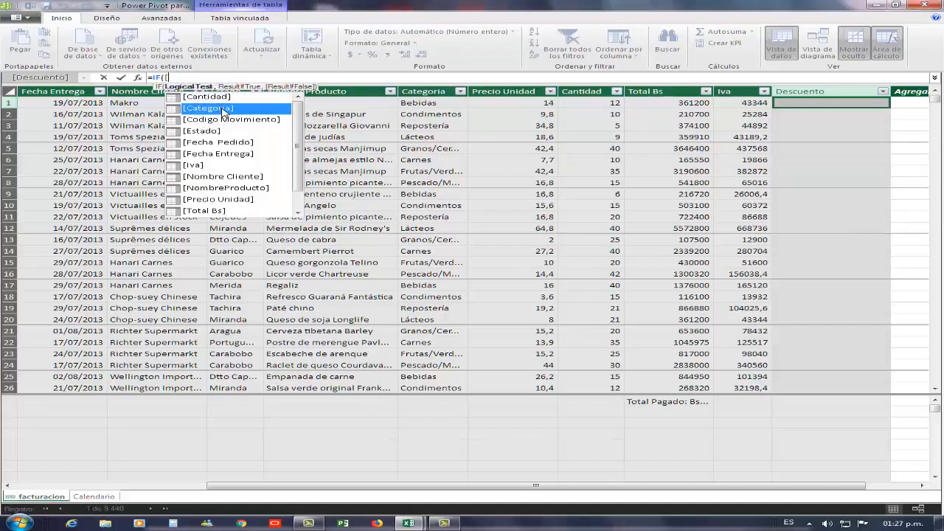
double_click(223, 109)
text(=")
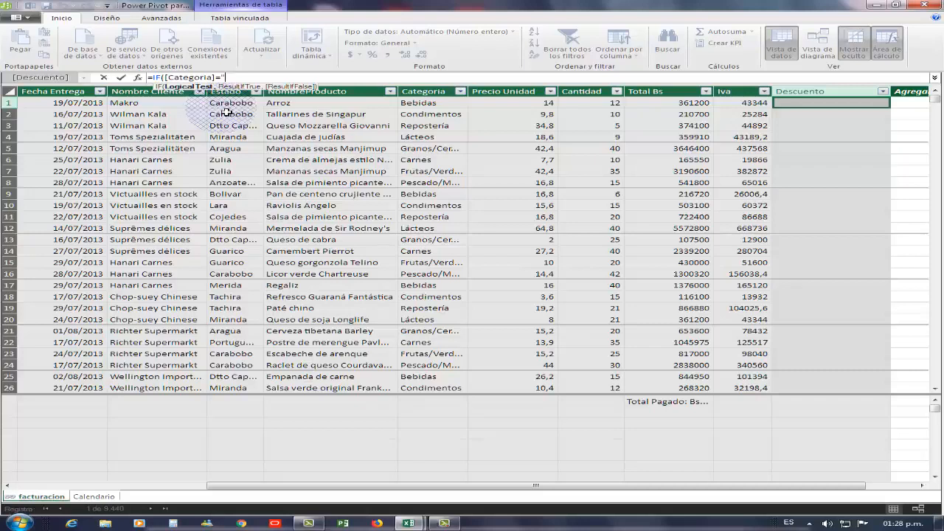
text(Bebidas",)
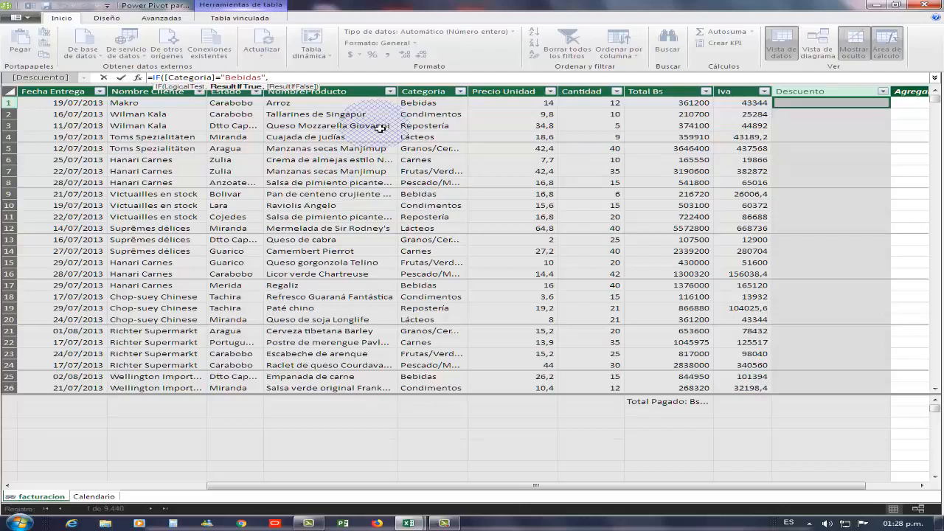
text([)
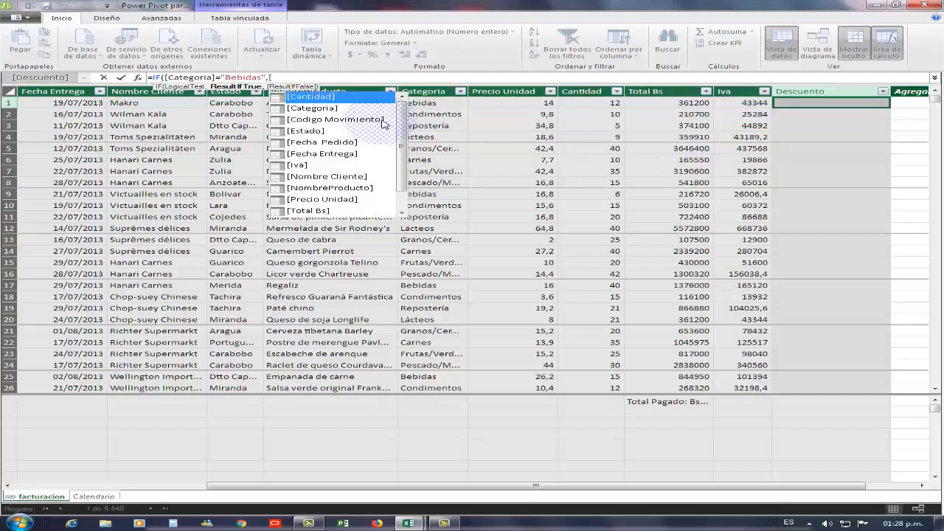
scroll(402, 115, down, 1)
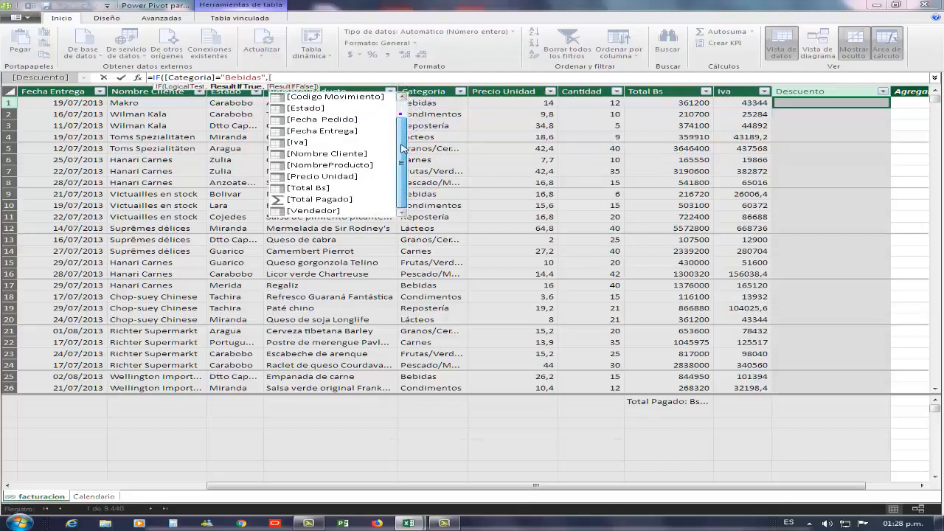
double_click(315, 189)
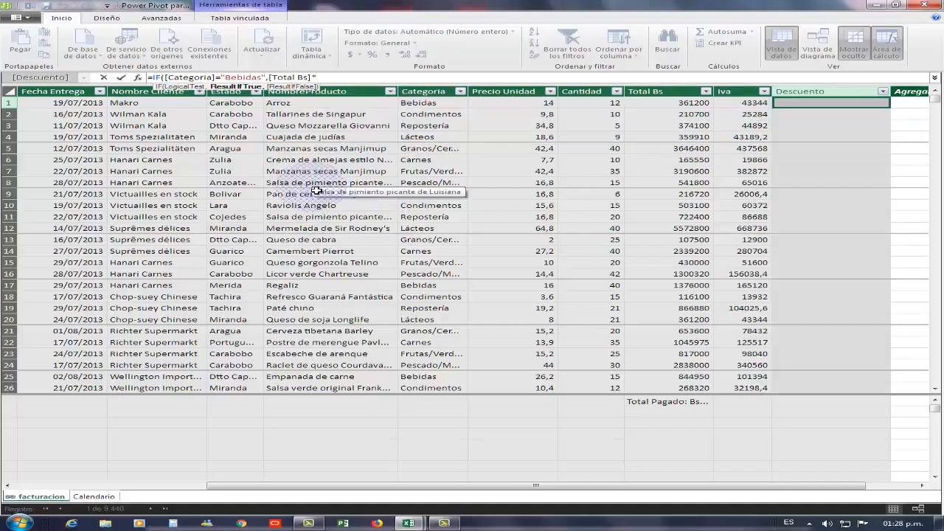
text(*0,05)
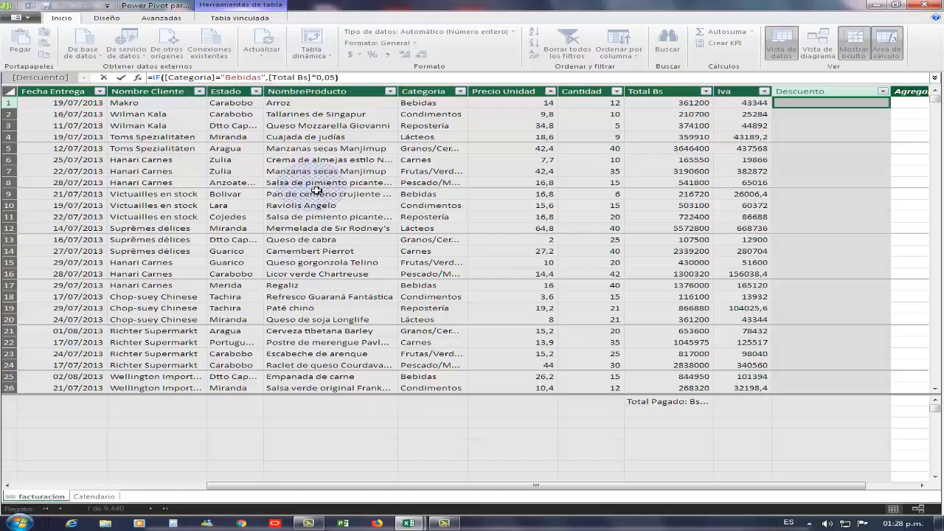
key(Return)
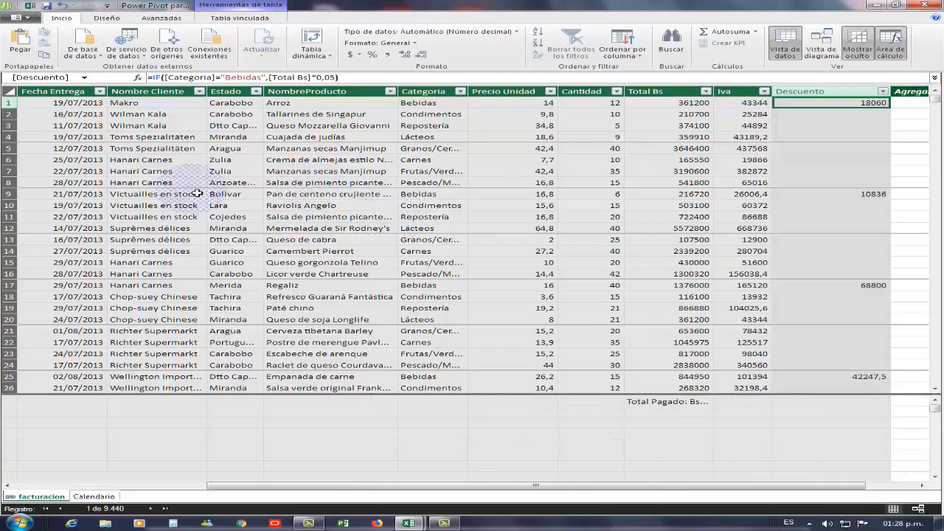
Scroll through the table to examine the Descuento column values.
click(681, 183)
scroll(774, 229, down, 2)
scroll(811, 234, down, 6)
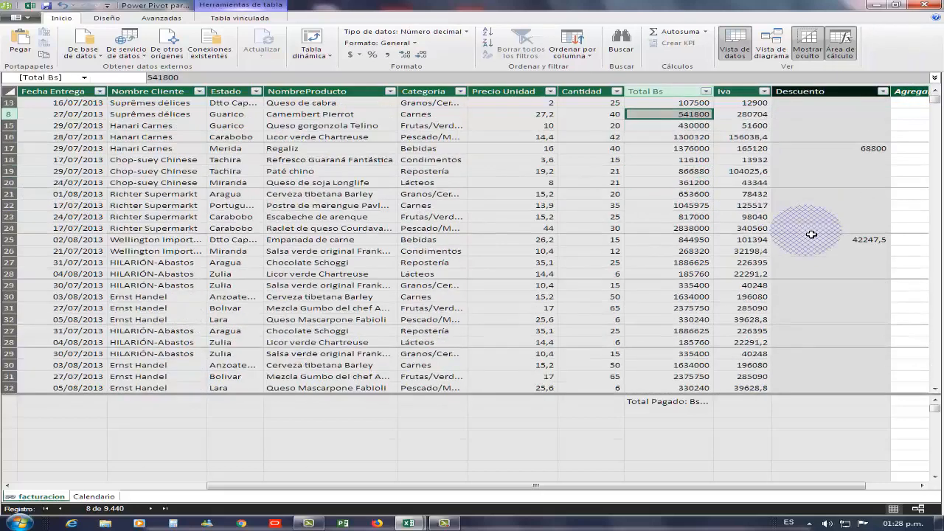
scroll(811, 234, down, 5)
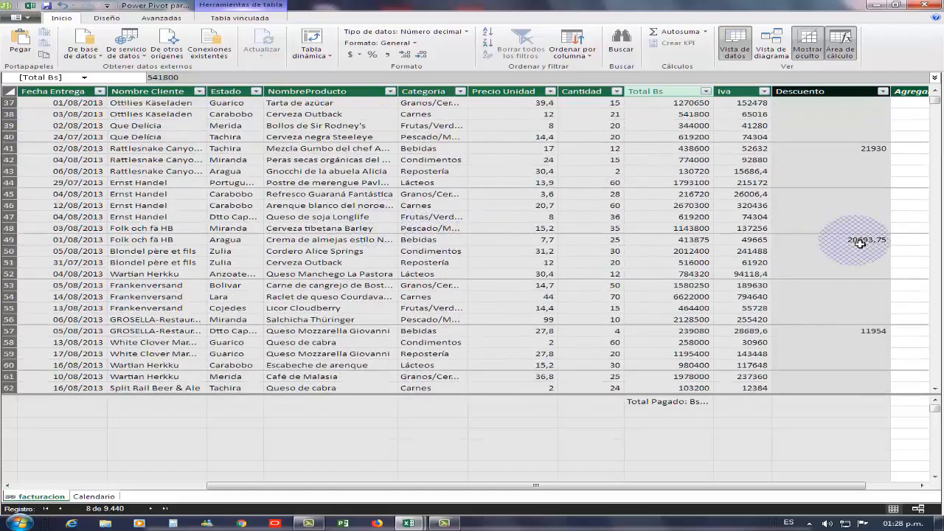
scroll(671, 207, up, 5)
scroll(672, 208, up, 5)
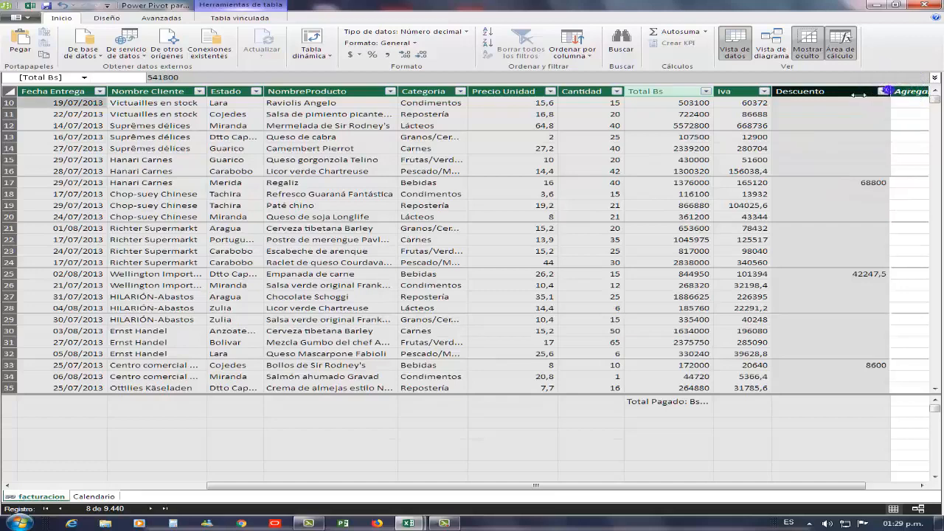
Narrow the Descuento column slightly and widen the NombreProducto column to show full product names.
drag(858, 94, 851, 95)
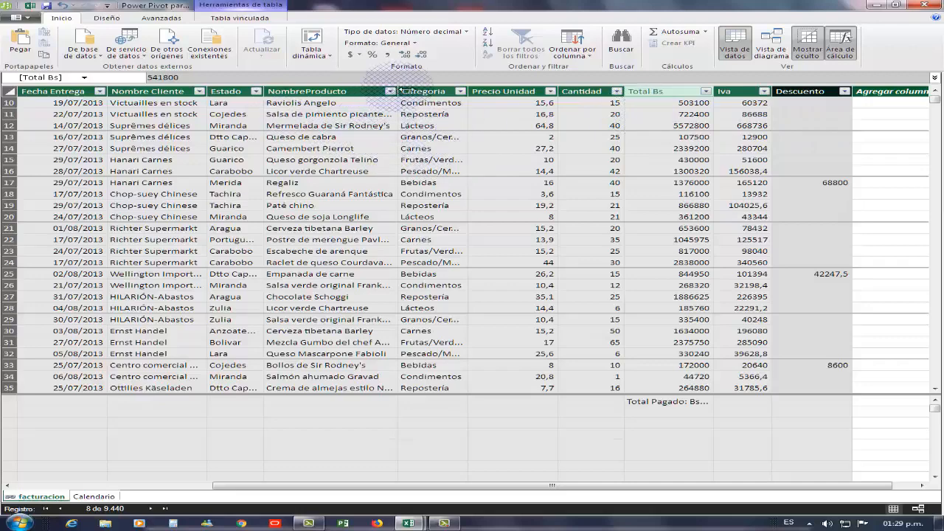
drag(397, 89, 484, 91)
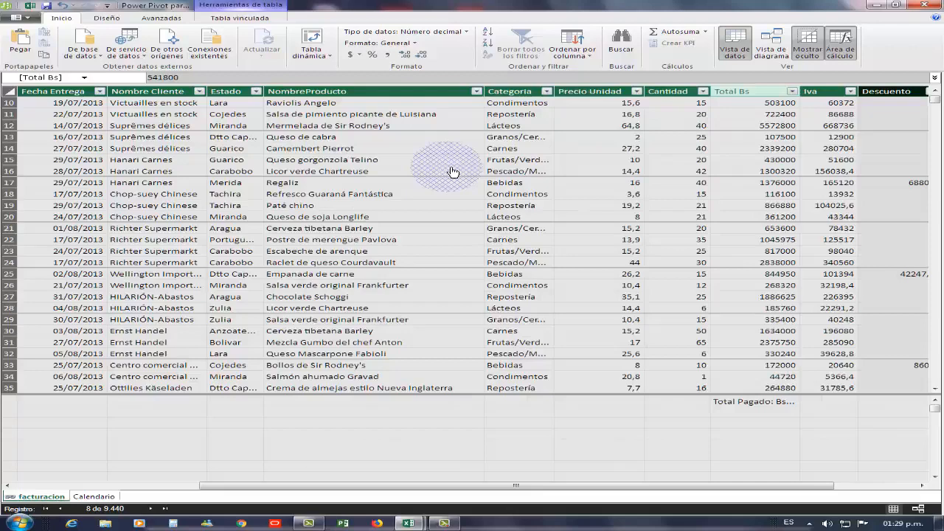
scroll(452, 172, up, 3)
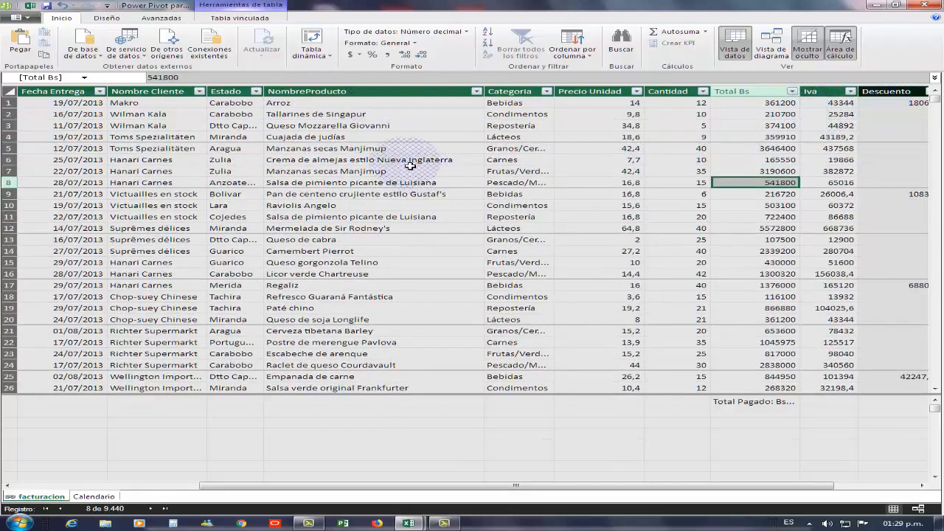
click(438, 162)
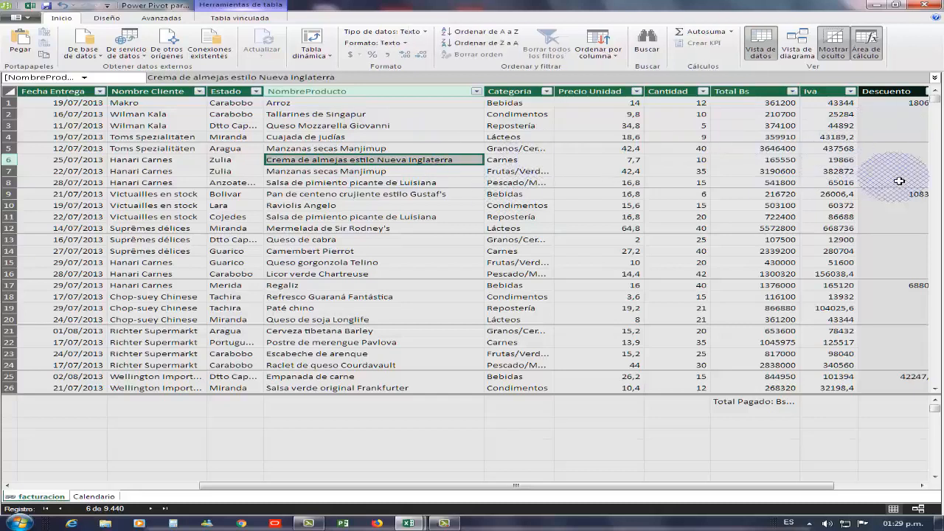
Insert a new PivotTable from the Power Pivot data model on a new worksheet.
click(570, 170)
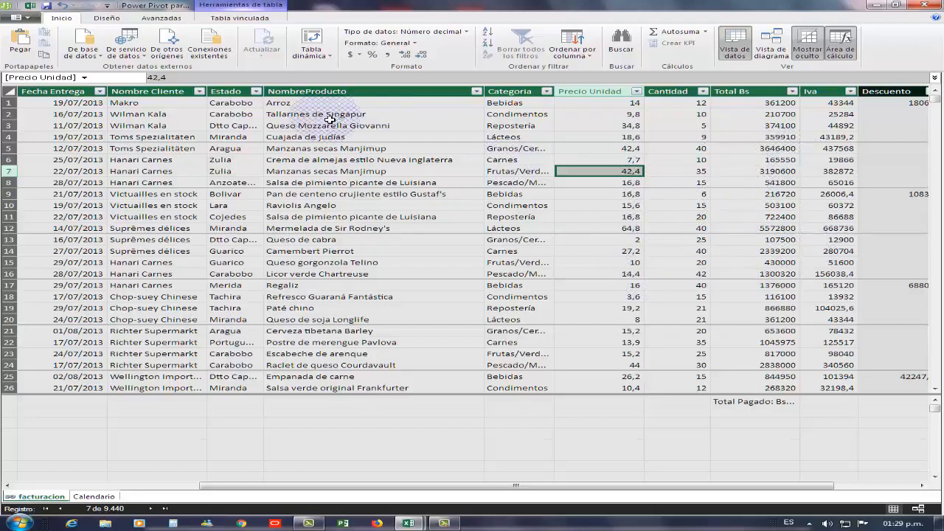
click(749, 402)
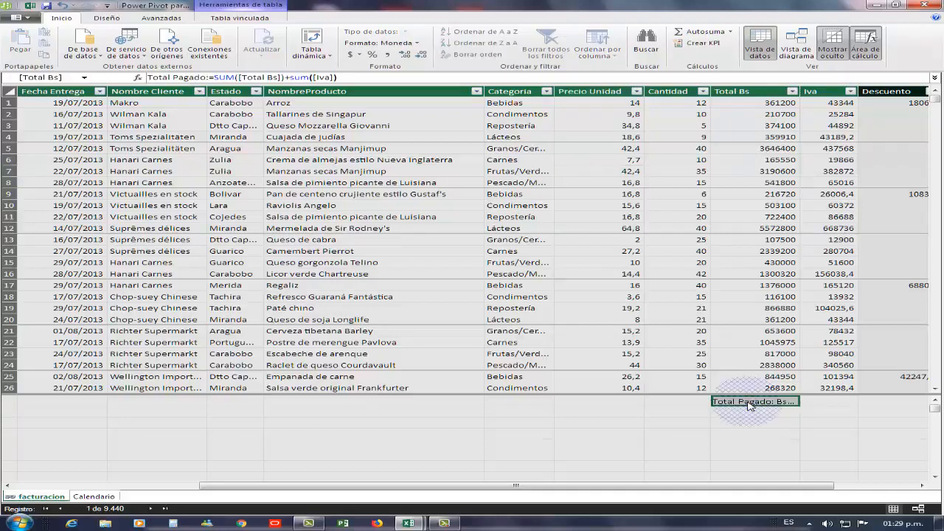
click(738, 412)
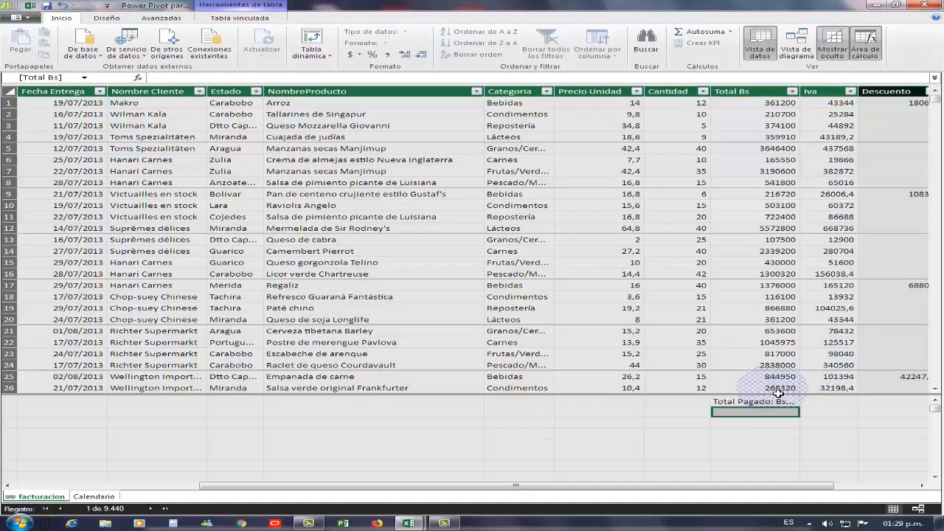
click(463, 195)
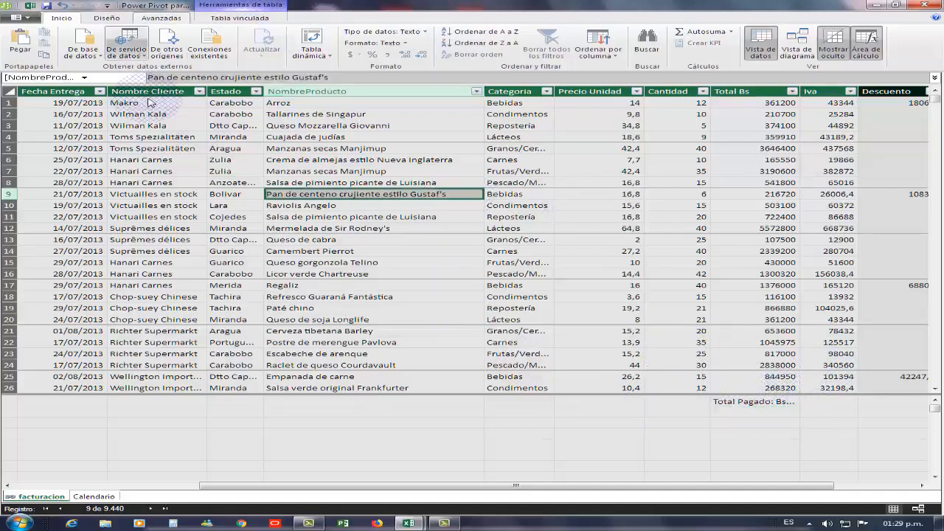
click(308, 38)
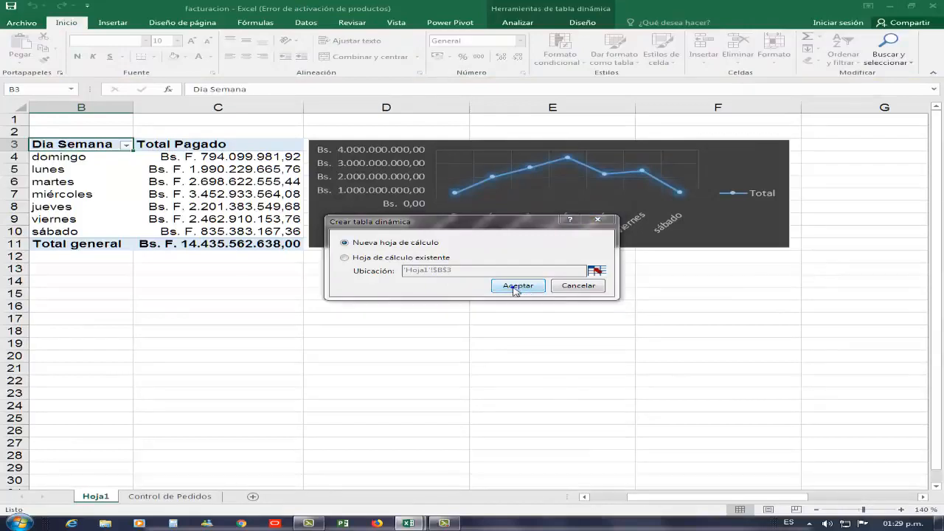
click(516, 288)
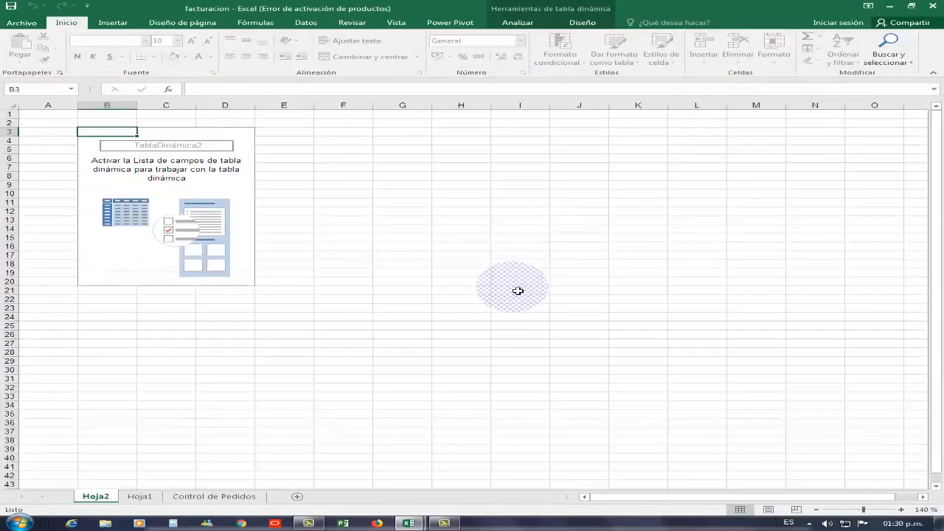
Show the PivotTable field list and add the Vendedor field from facturacion to the rows.
right_click(223, 202)
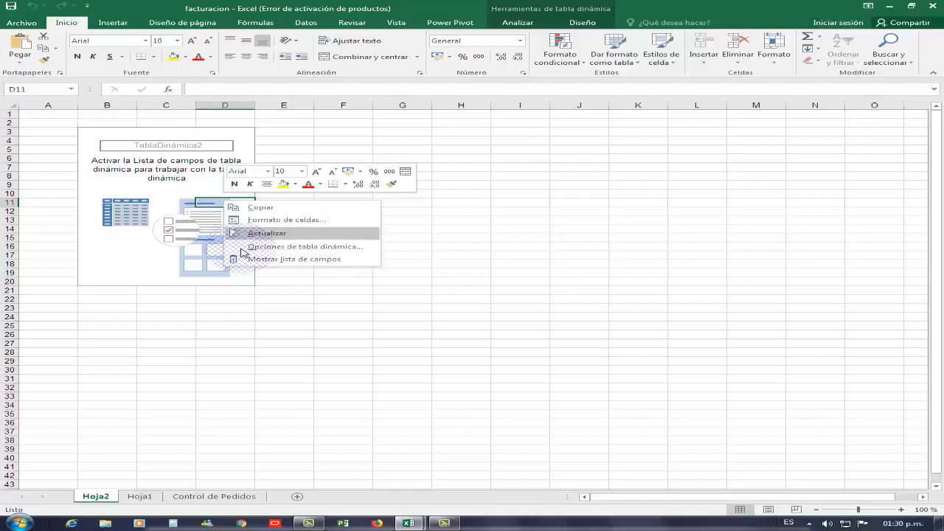
click(292, 259)
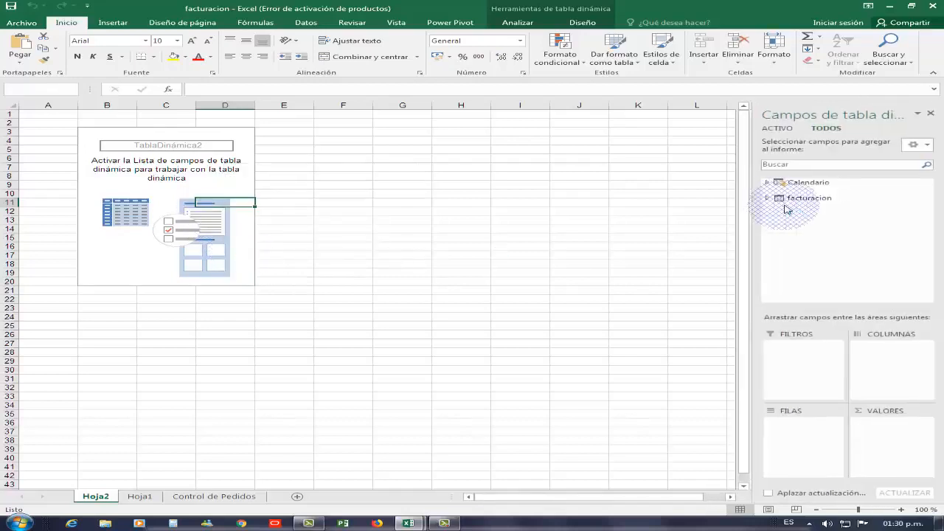
click(767, 200)
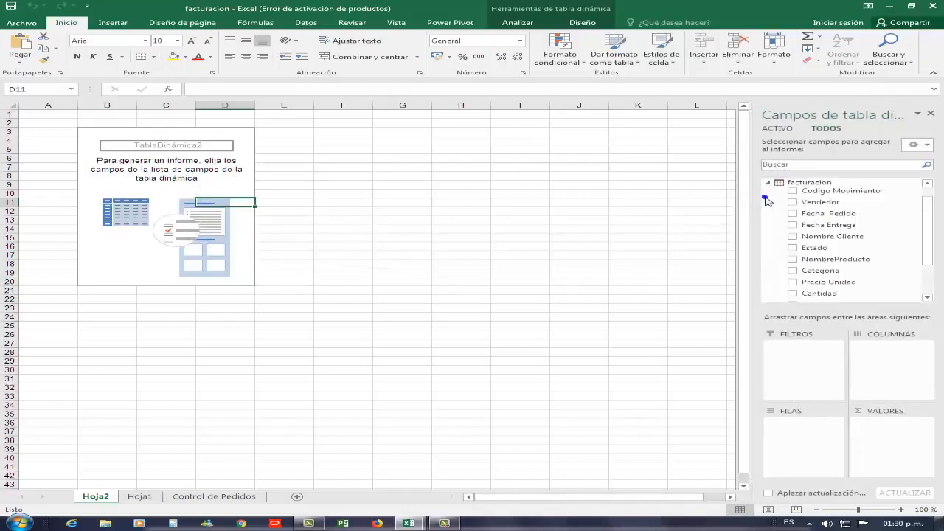
drag(820, 202, 824, 448)
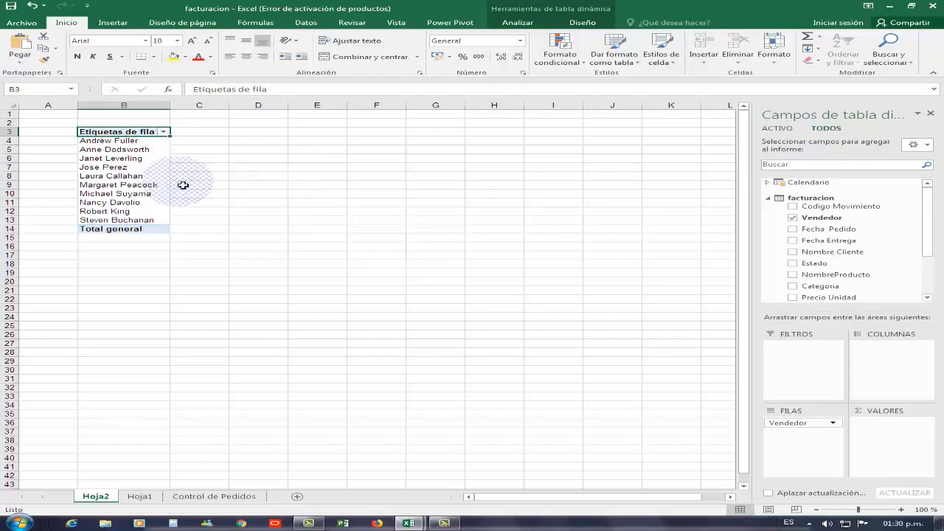
Add the Total Bs field to the PivotTable values.
click(213, 184)
scroll(214, 185, up, 3)
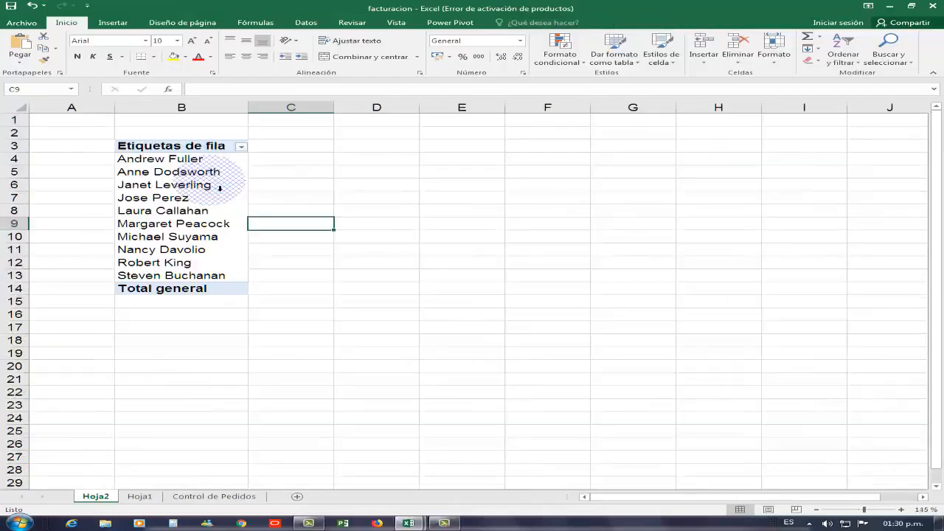
scroll(219, 187, up, 1)
click(209, 213)
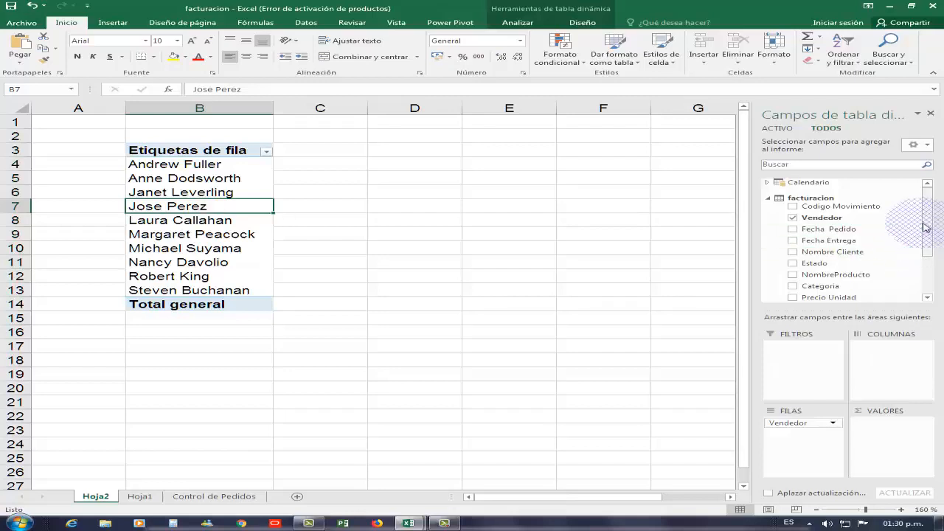
scroll(909, 202, down, 2)
drag(838, 266, 453, 217)
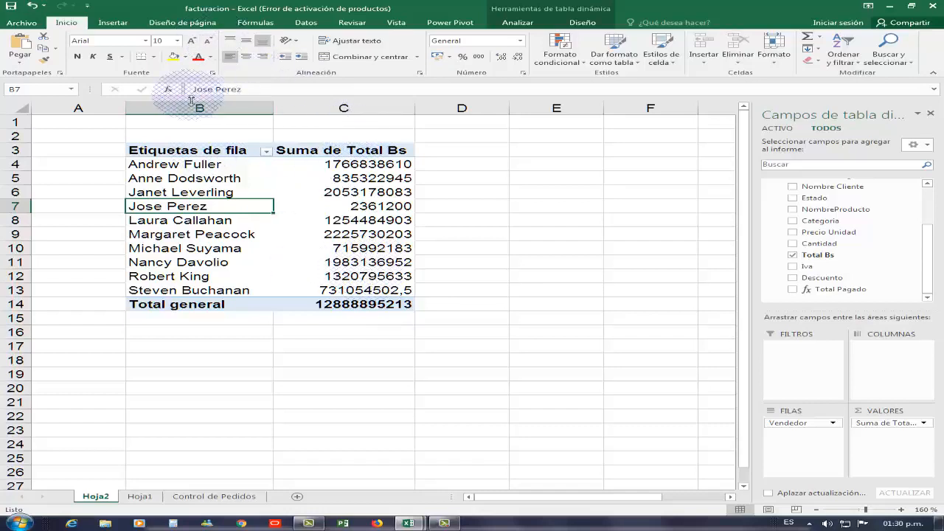
Create a new KPI based on the Total Pagado measure with an absolute target value of 3000000.
click(448, 24)
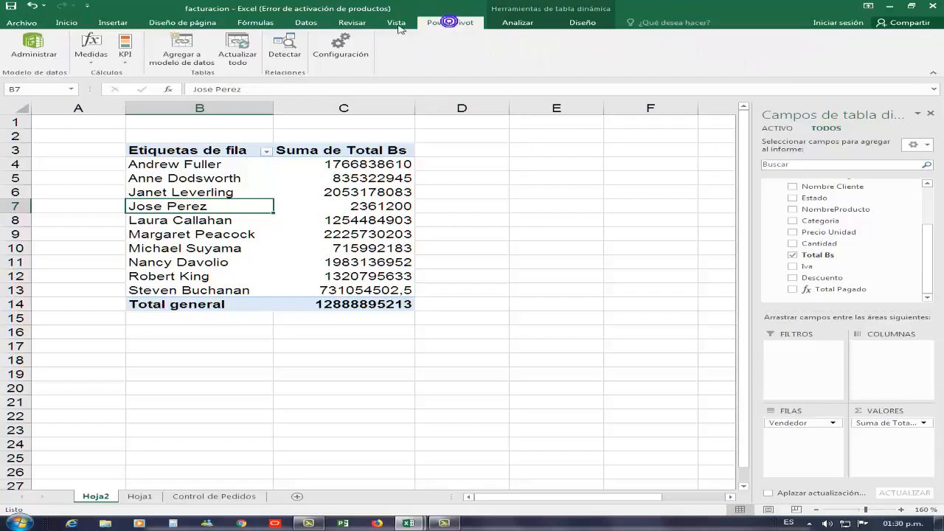
click(122, 55)
click(148, 72)
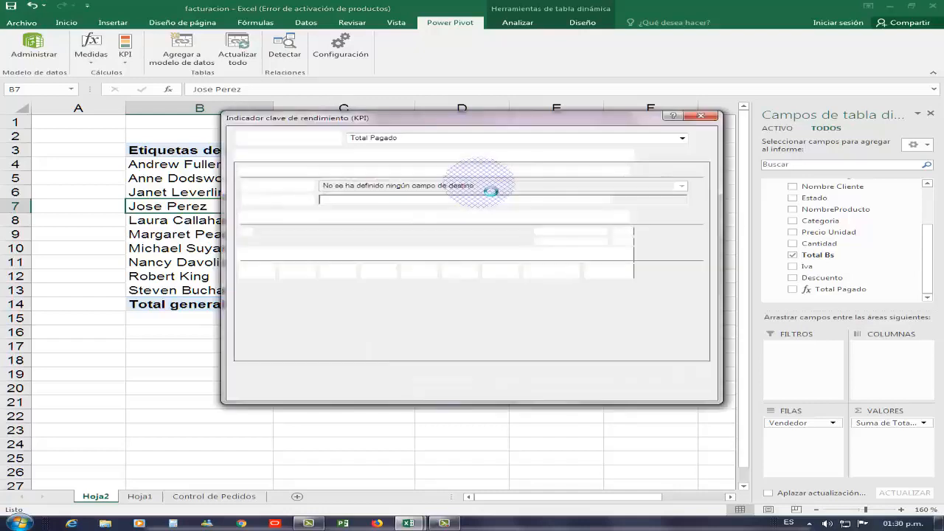
click(683, 140)
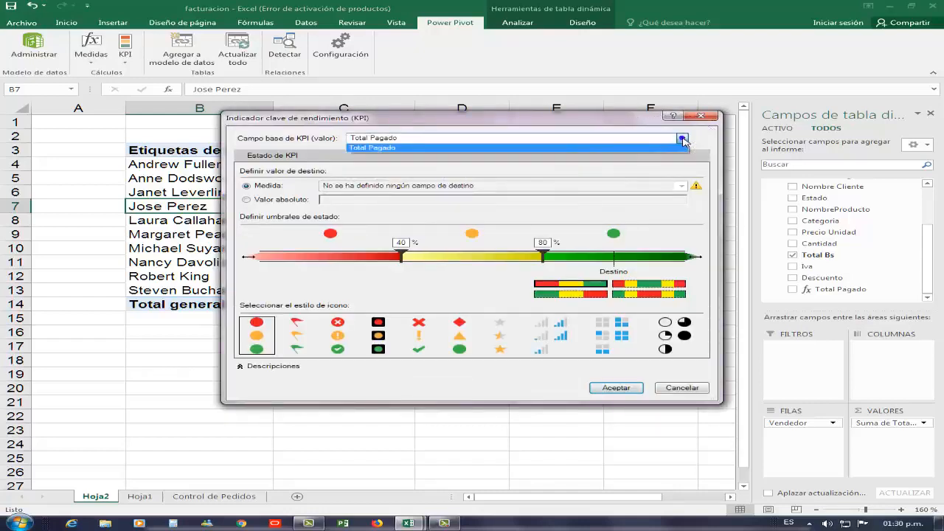
click(664, 147)
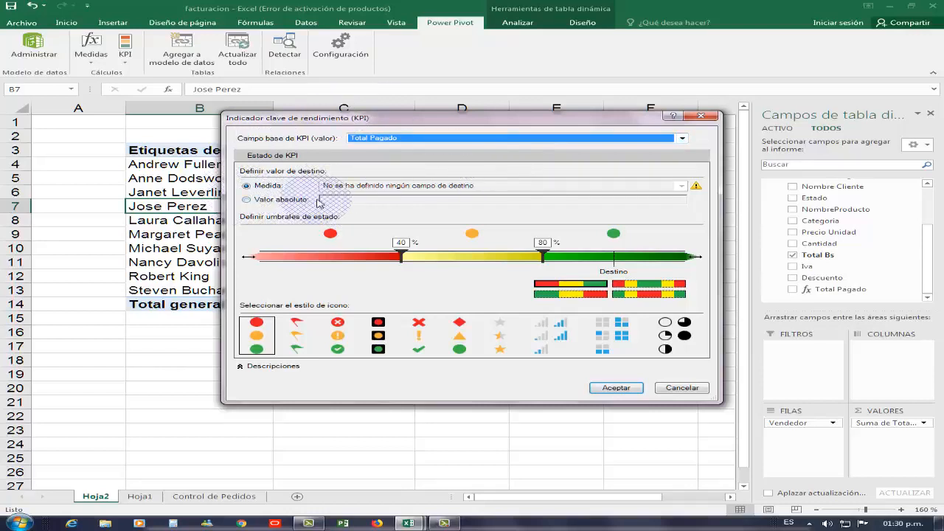
click(247, 199)
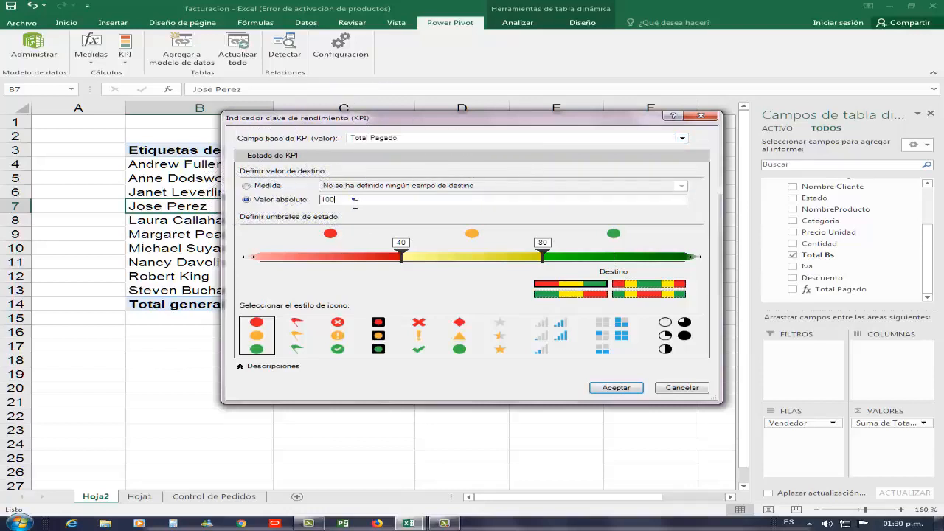
drag(354, 202, 318, 199)
mouse_move(470, 117)
mouse_down()
mouse_move(413, 162)
mouse_move(469, 123)
mouse_move(467, 110)
mouse_up()
text(3000000)
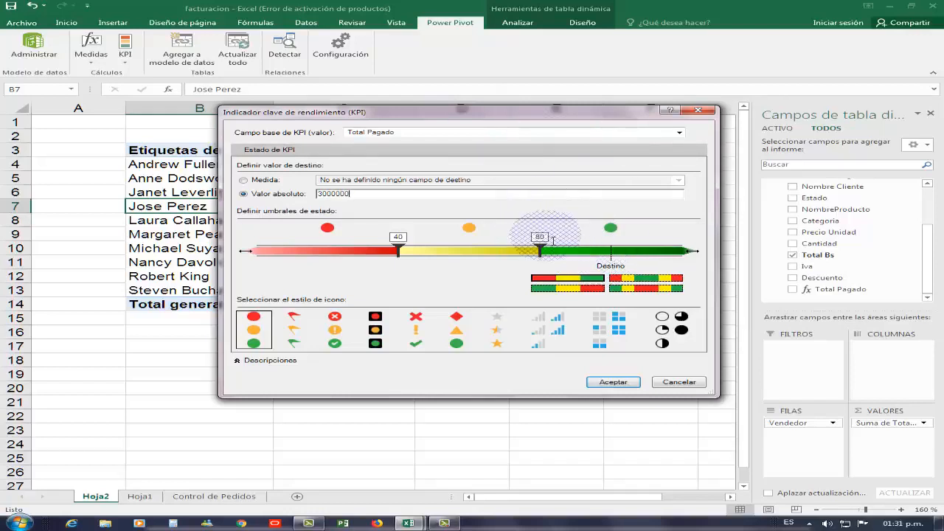
Set the KPI status thresholds to 2000000 and 3000000 and confirm the KPI.
drag(543, 252, 614, 251)
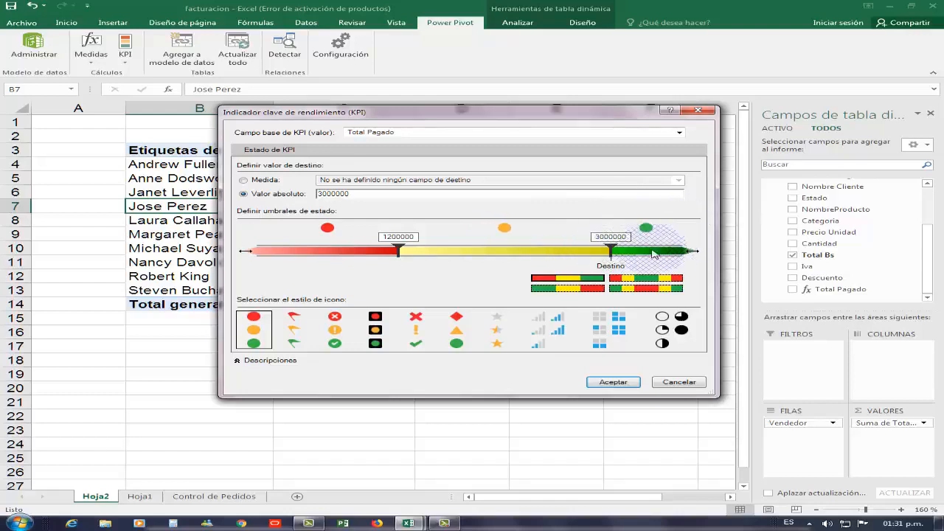
drag(405, 250, 514, 253)
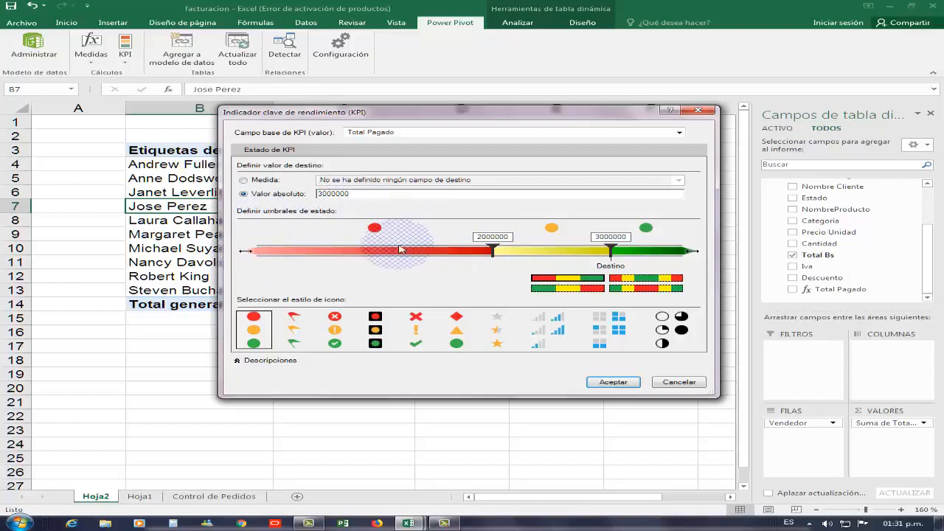
click(613, 382)
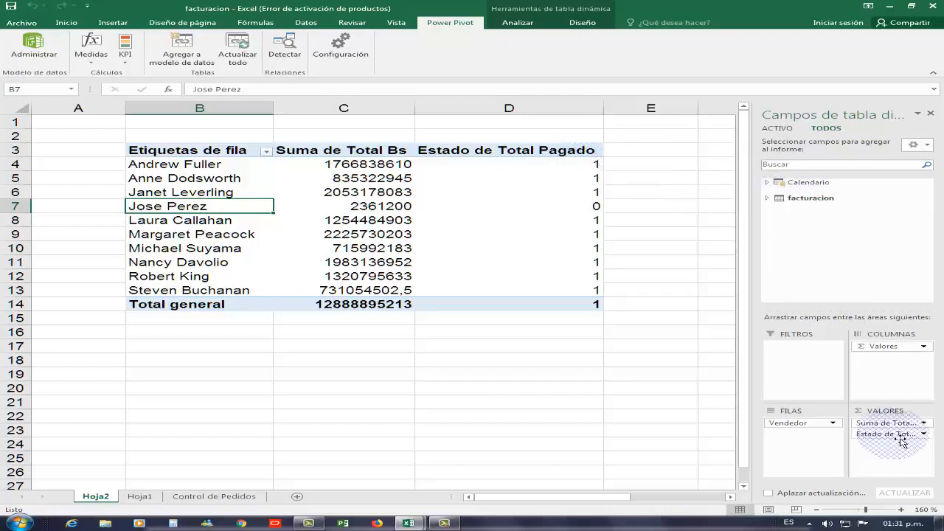
Remove the numeric KPI status from the values and add the Total Pagado KPI's Estado field instead.
drag(901, 441, 606, 139)
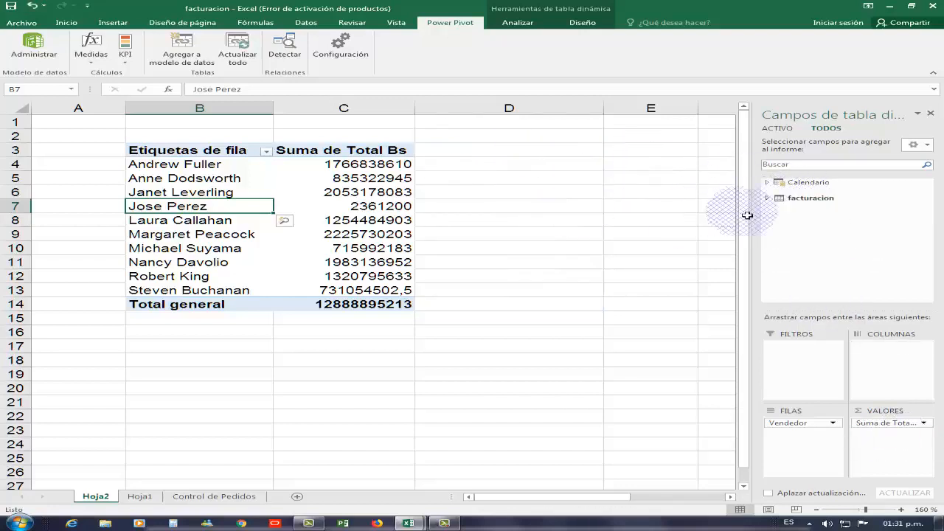
click(767, 198)
scroll(923, 252, down, 2)
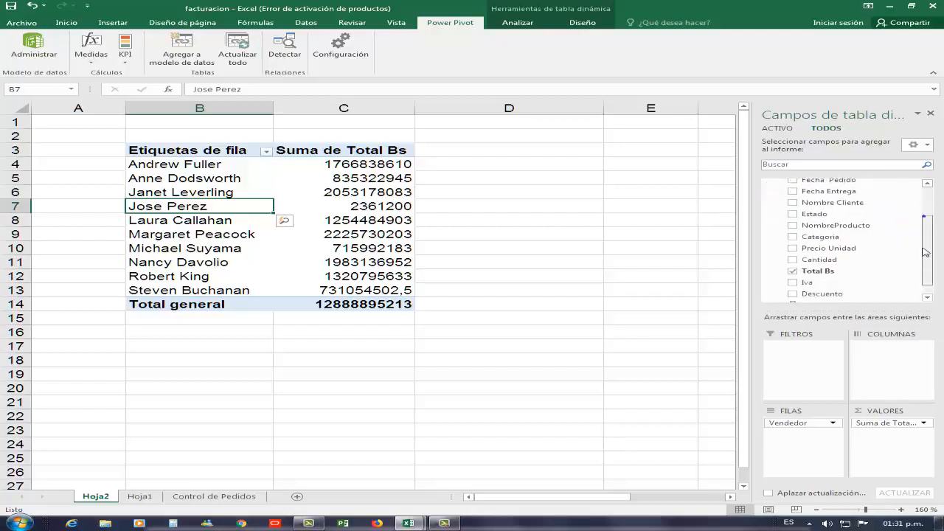
scroll(924, 252, down, 1)
click(835, 294)
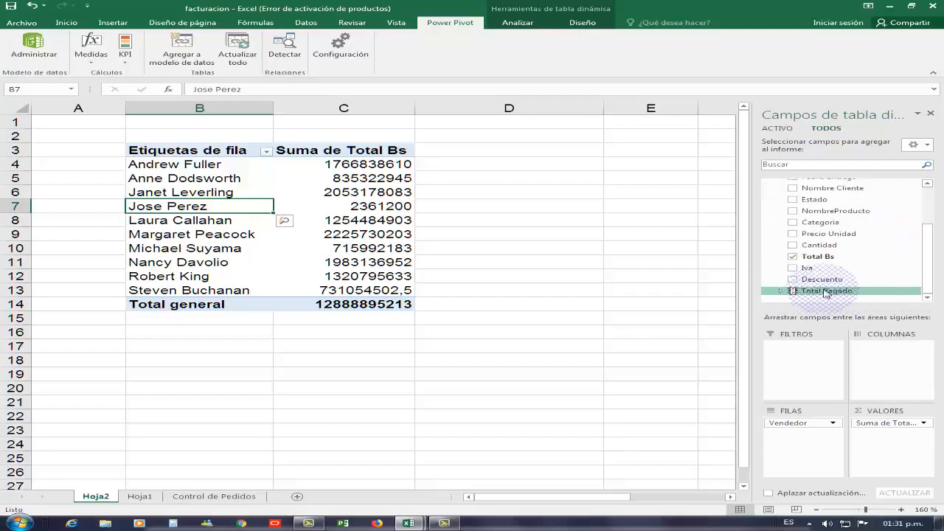
click(780, 291)
drag(928, 268, 928, 275)
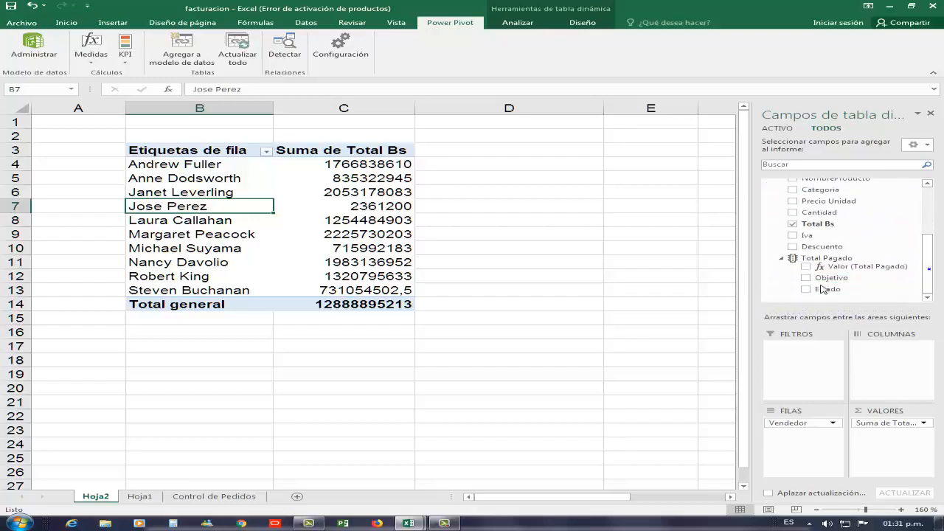
click(821, 289)
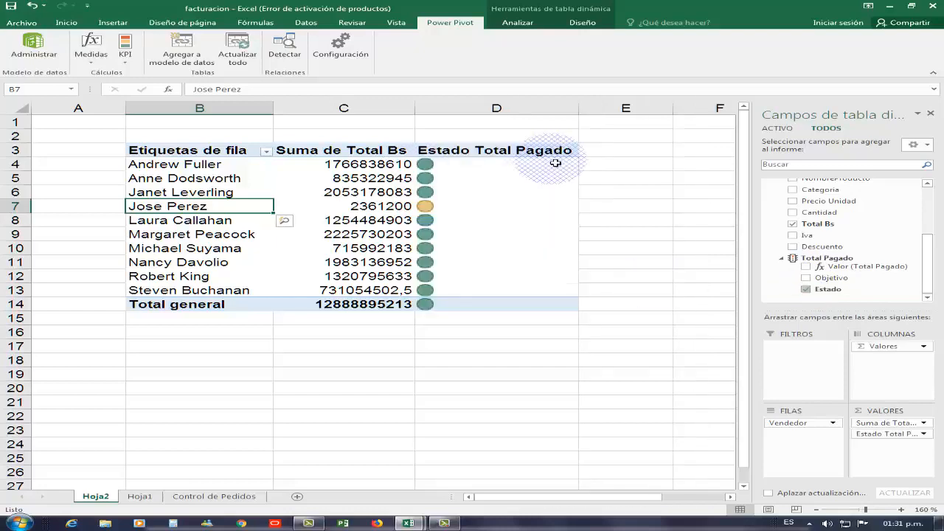
Narrow the status column and rename its header to Meta.
drag(583, 112, 470, 123)
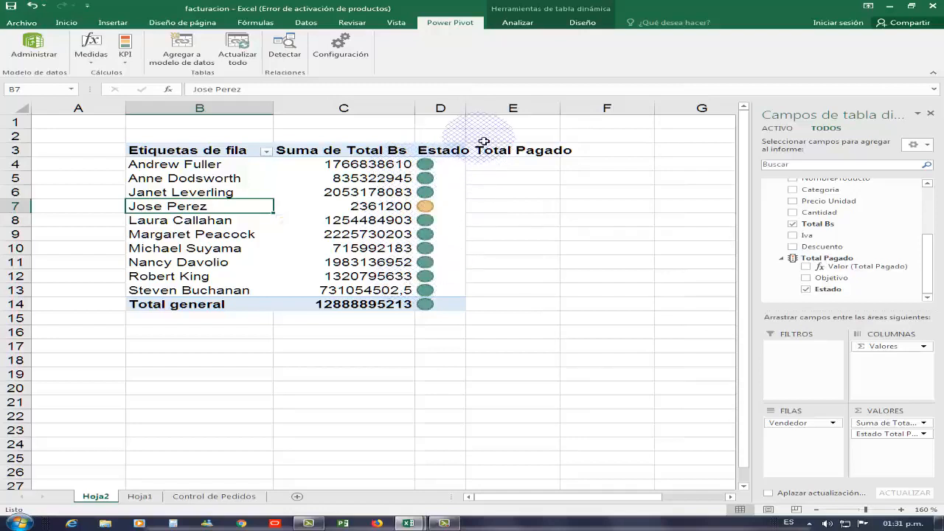
click(450, 150)
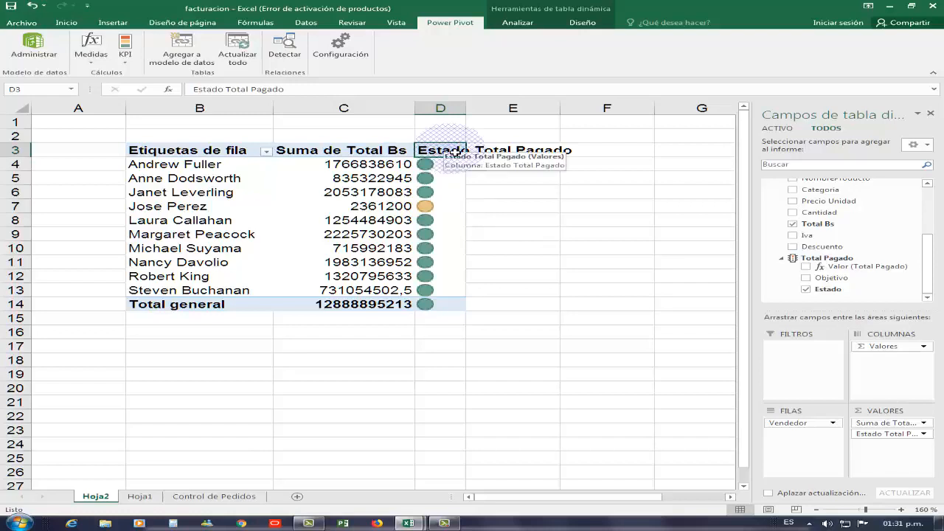
text(Meta)
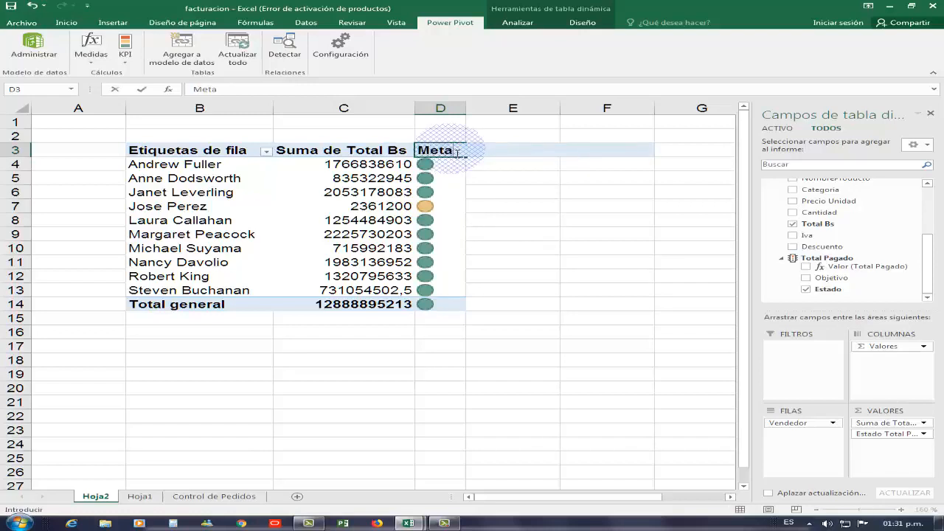
key(Return)
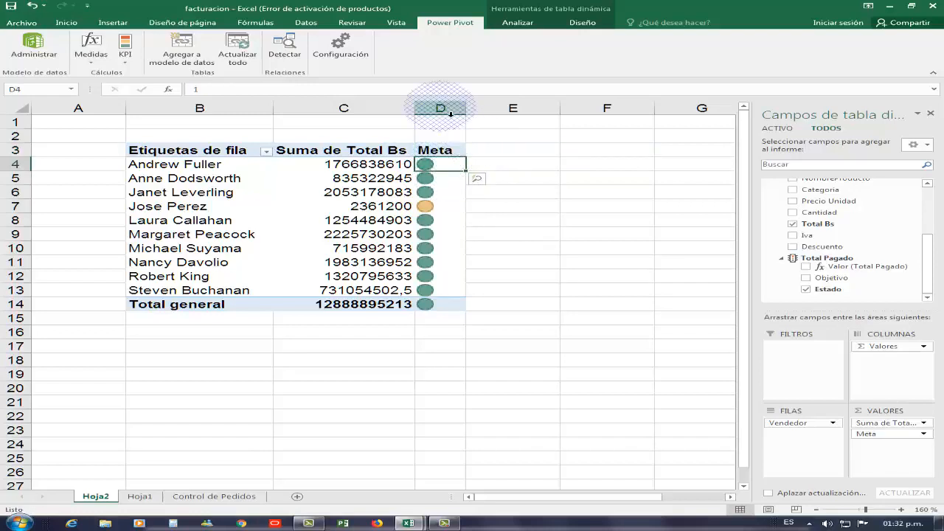
Center-align the contents of the Meta column.
click(450, 113)
click(66, 22)
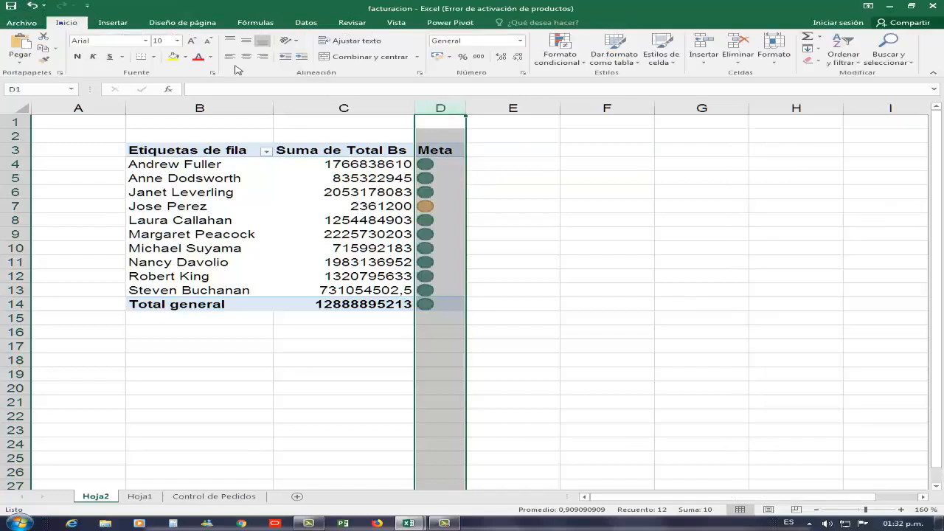
click(246, 56)
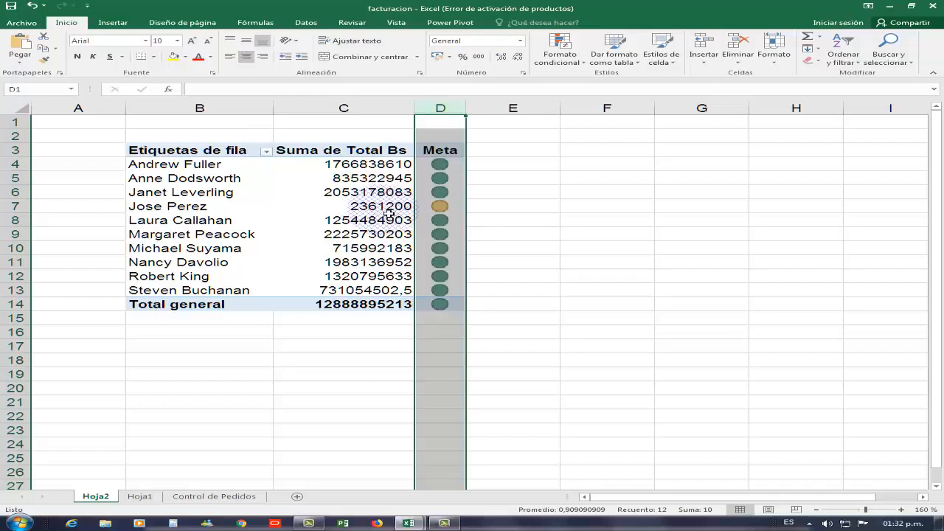
click(437, 207)
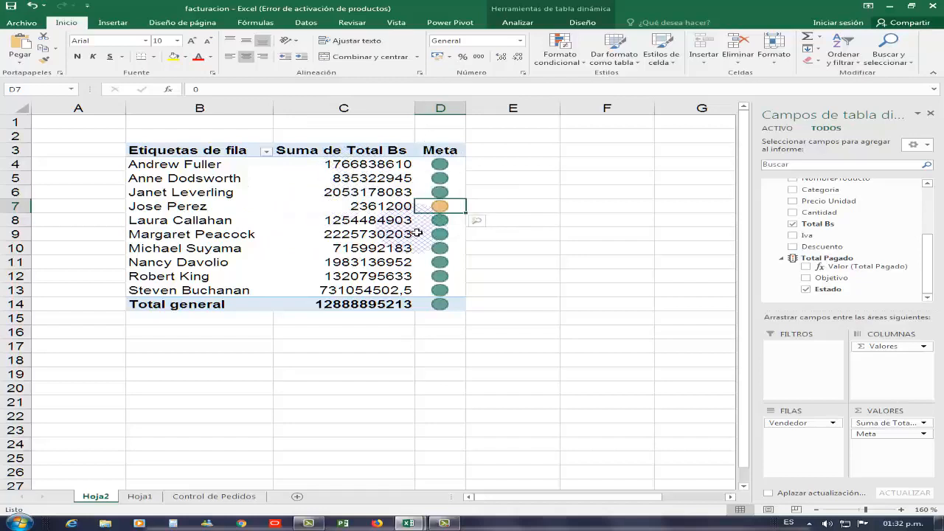
mouse_move(376, 201)
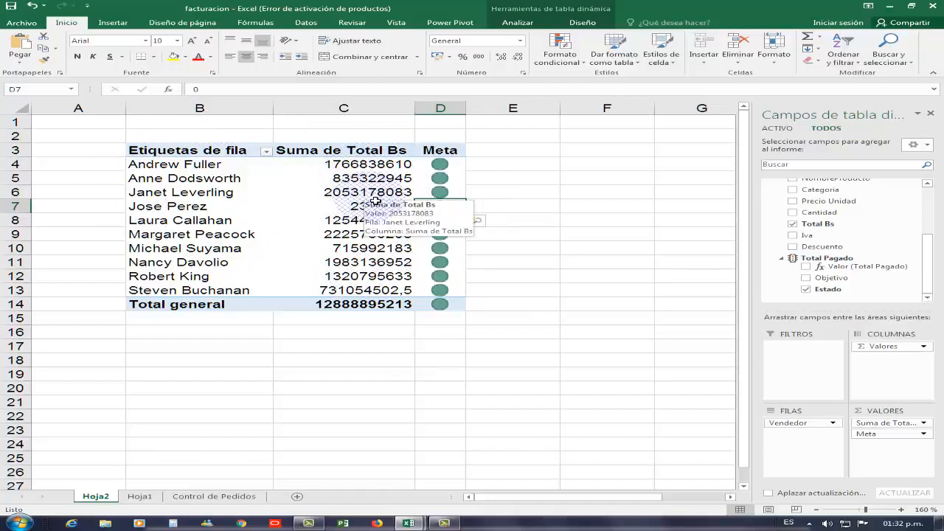
click(354, 193)
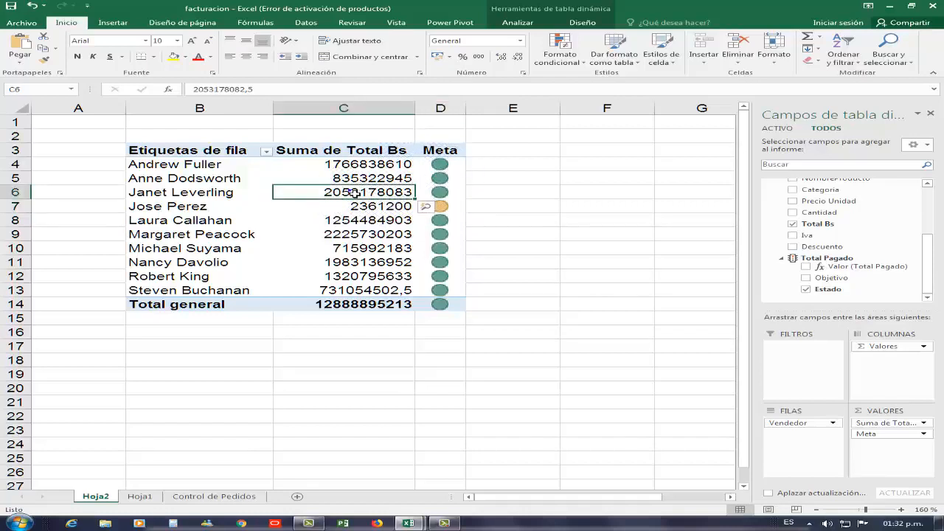
mouse_move(354, 193)
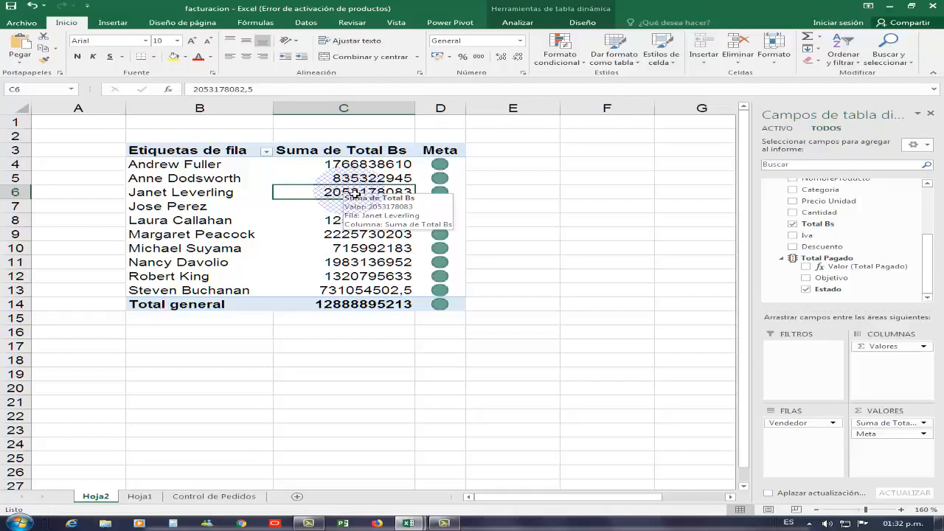
mouse_move(408, 233)
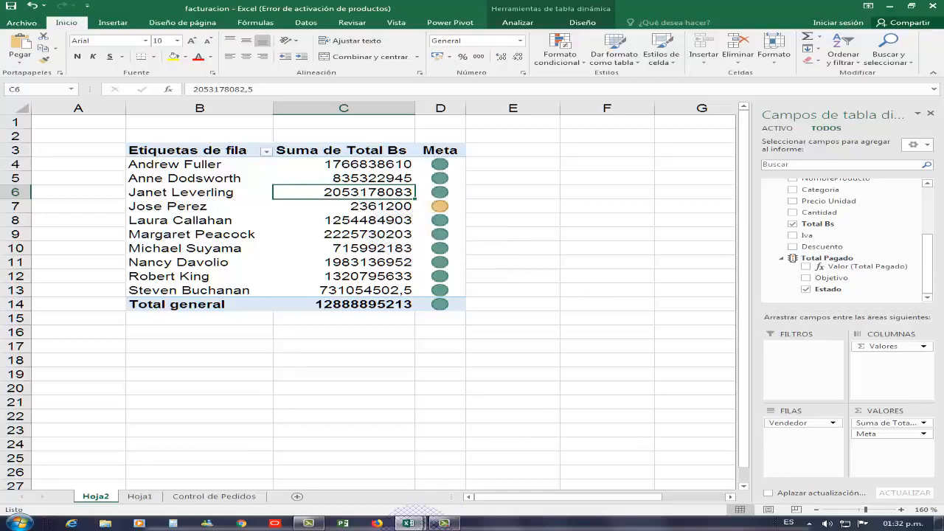
Switch to the Power Pivot window and create four pivot charts on a new worksheet.
mouse_move(418, 524)
click(469, 472)
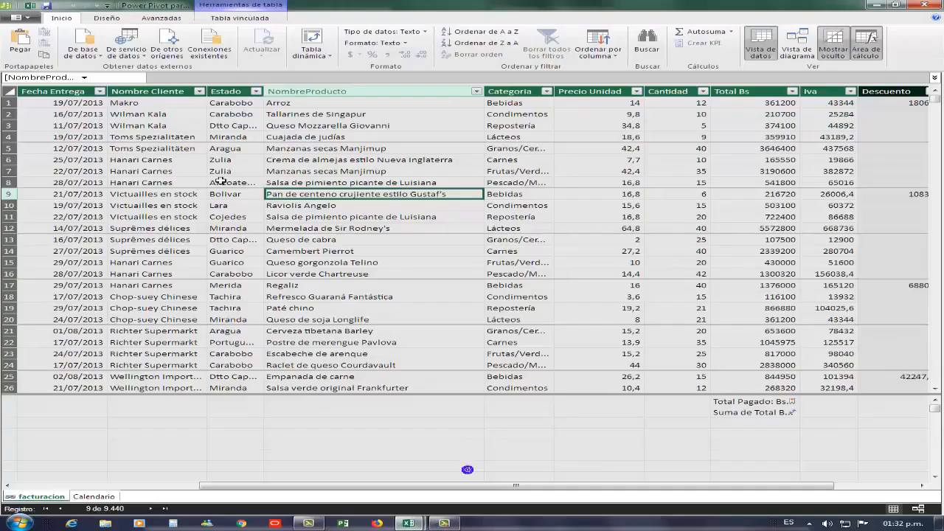
click(331, 56)
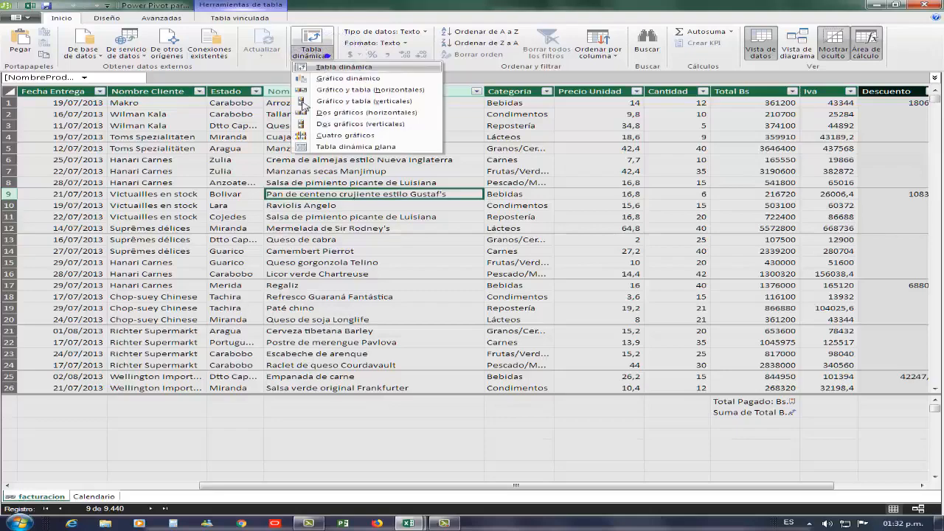
click(338, 136)
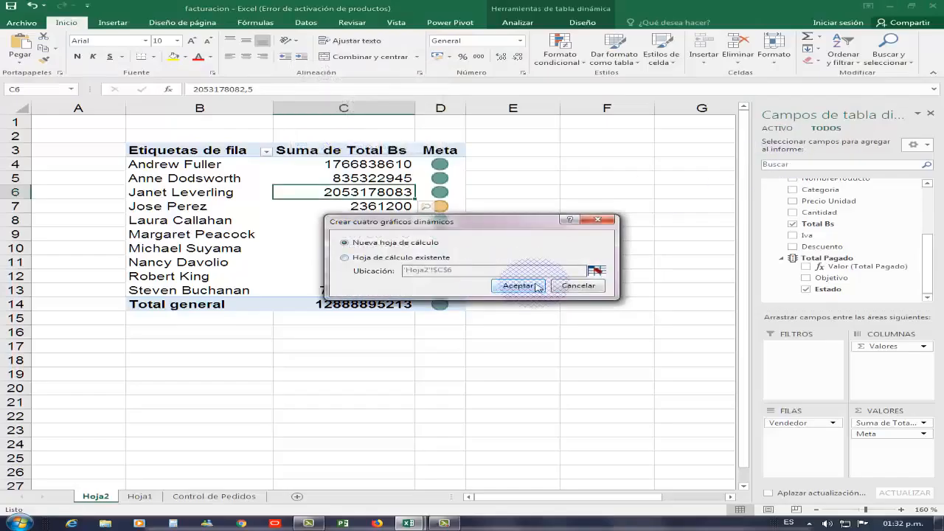
click(518, 285)
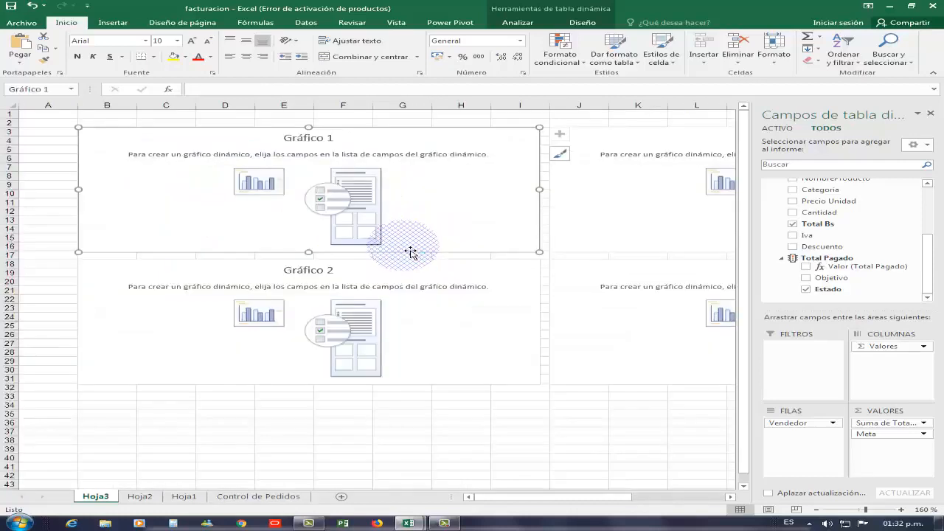
Place the Calendario table's DayOfWeek field on the axis of Gráfico 1.
click(729, 498)
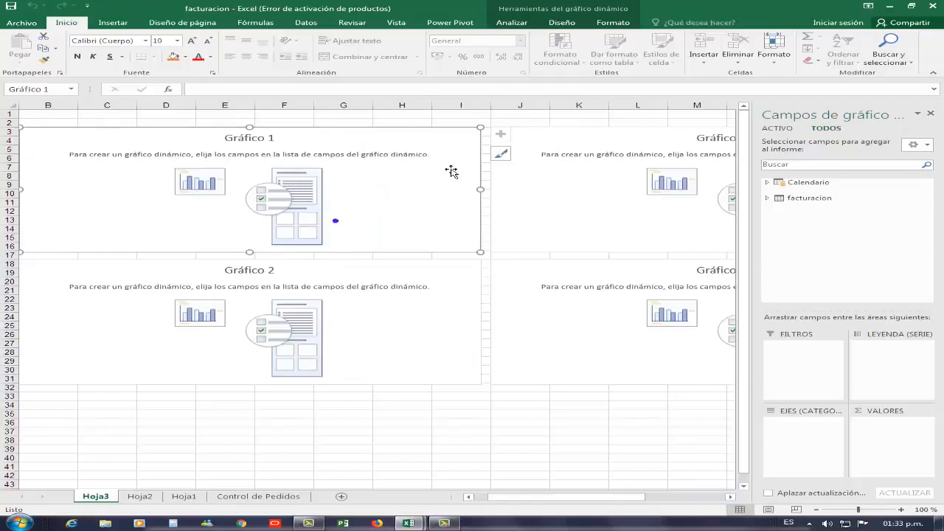
click(767, 197)
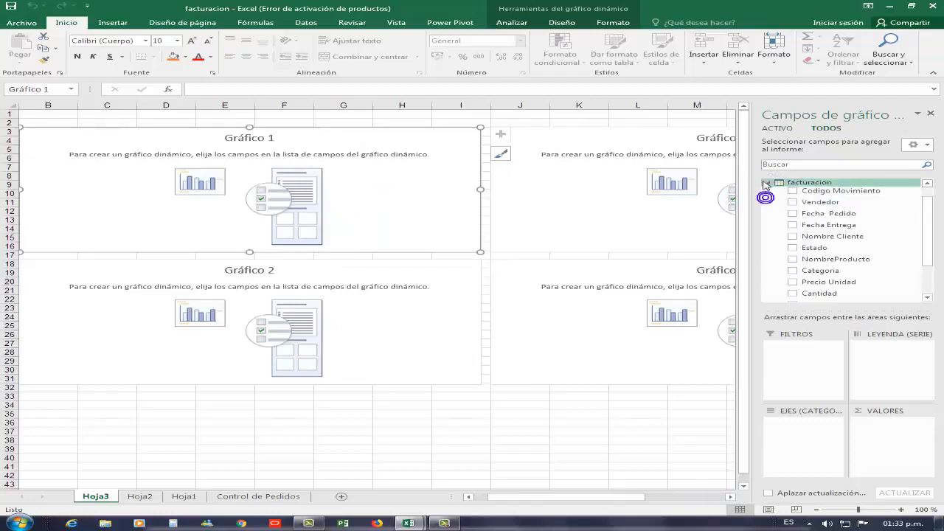
click(765, 183)
click(765, 183)
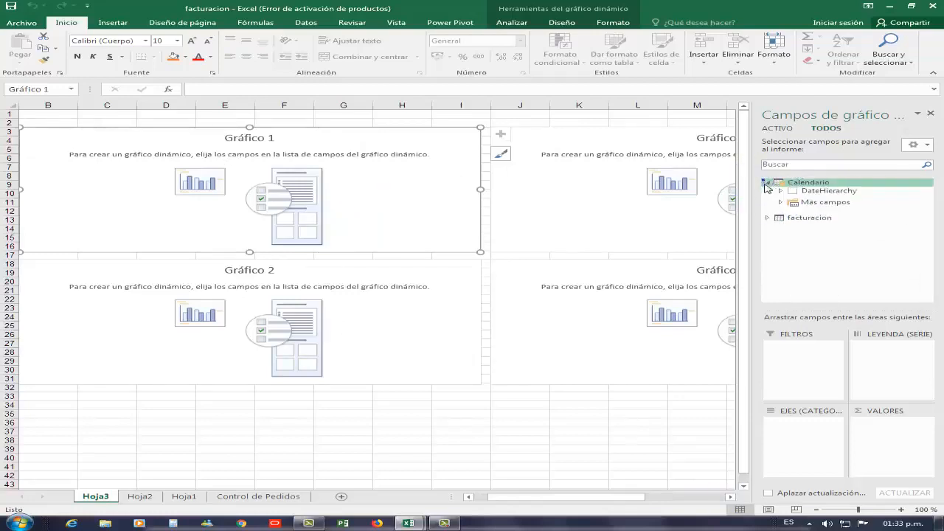
click(781, 202)
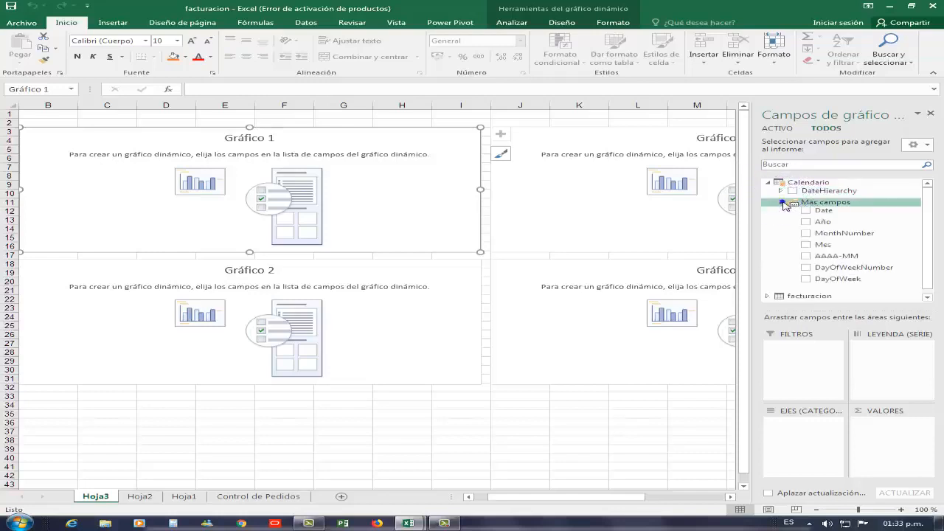
mouse_move(841, 278)
mouse_down()
mouse_move(846, 306)
mouse_move(820, 443)
mouse_up()
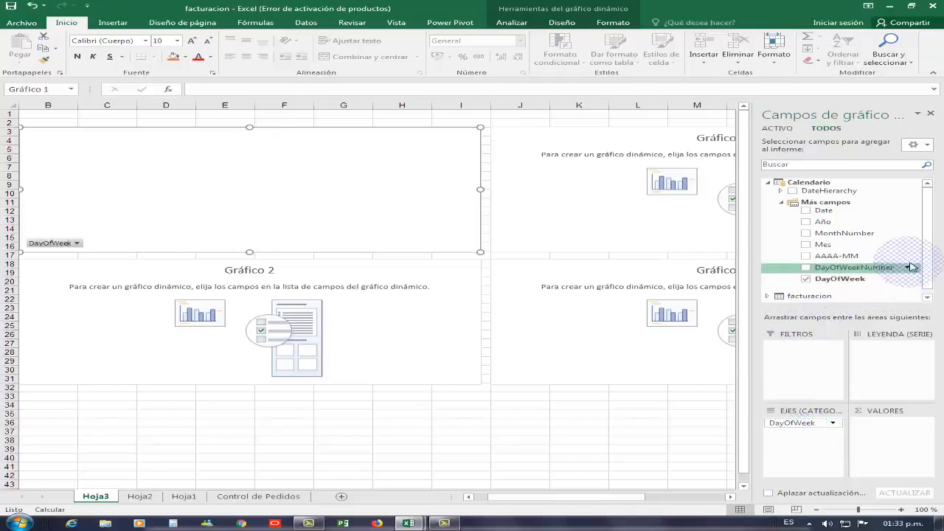
Add the facturacion Cantidad field as the values of Gráfico 1.
click(766, 182)
click(767, 197)
drag(929, 224, 930, 272)
drag(848, 249, 248, 206)
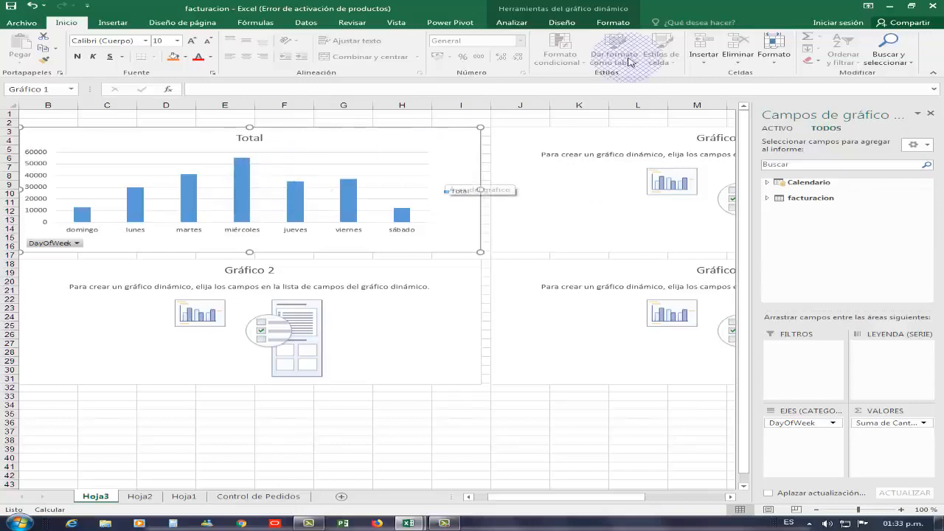
Change Gráfico 1's chart type to Línea con marcadores.
click(562, 23)
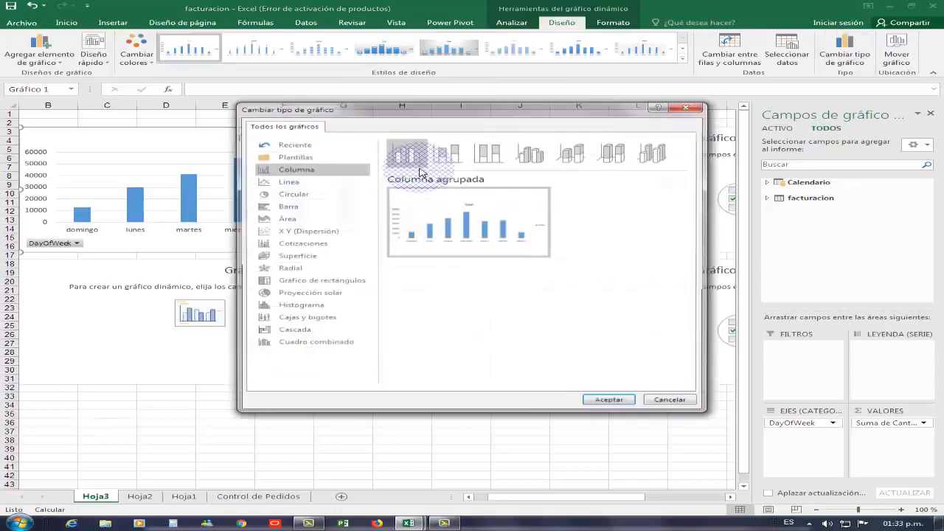
click(305, 183)
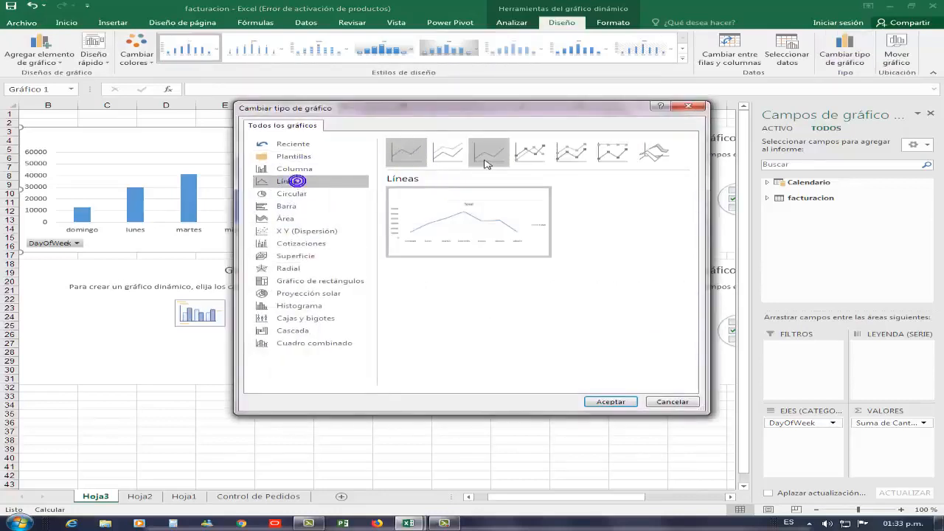
click(526, 157)
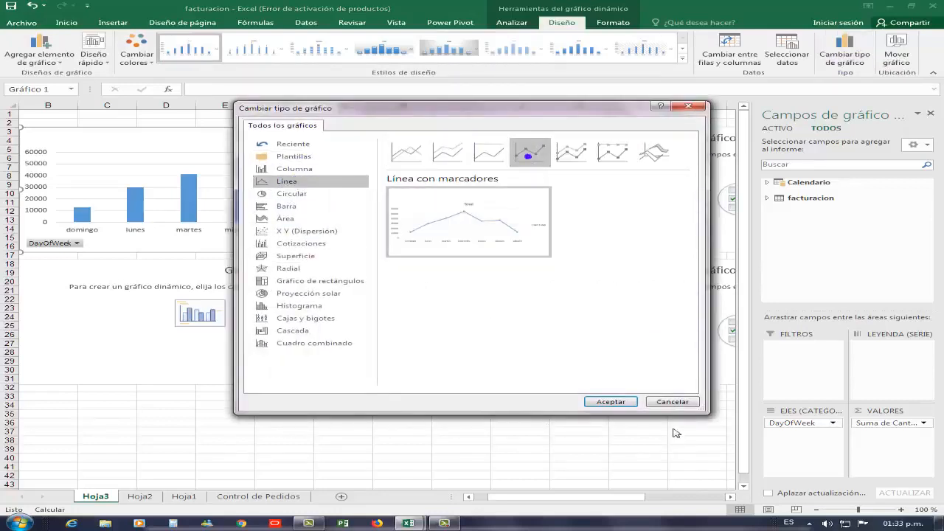
click(611, 402)
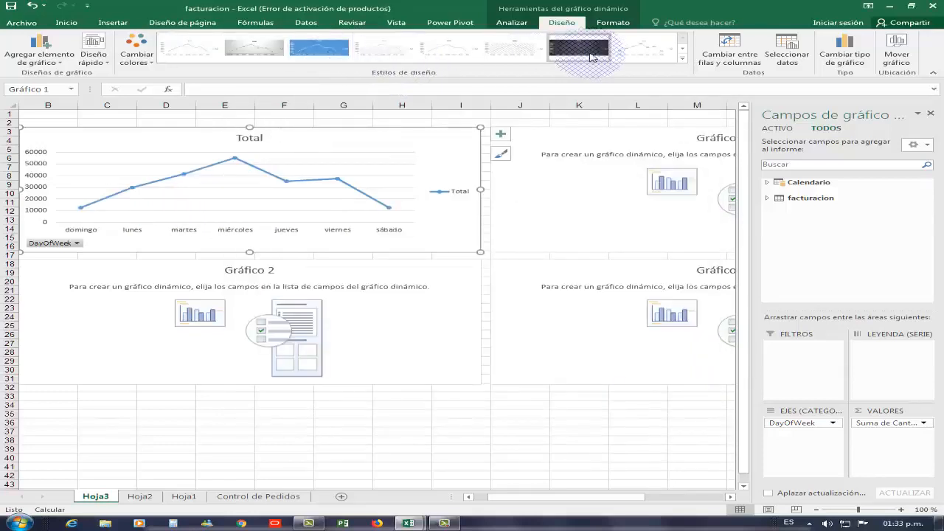
Apply a dark chart style to the line chart and delete its title.
click(590, 57)
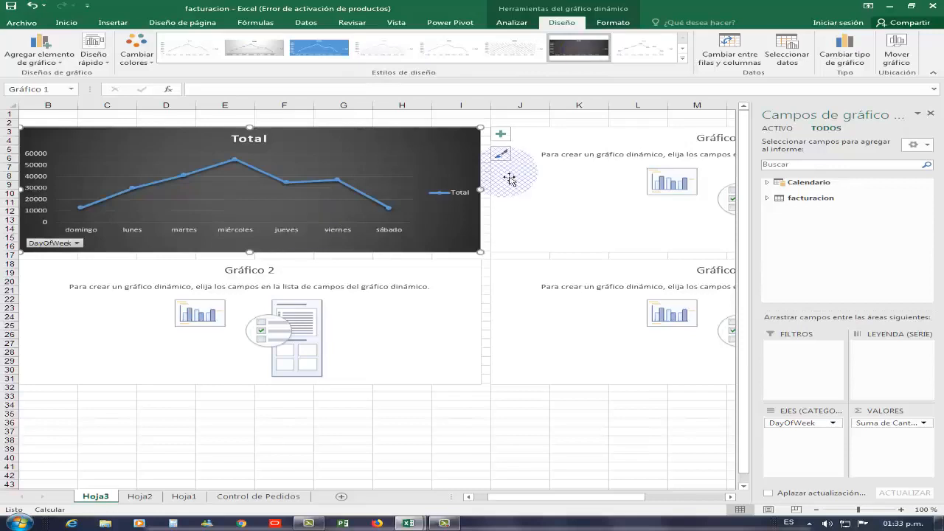
click(729, 497)
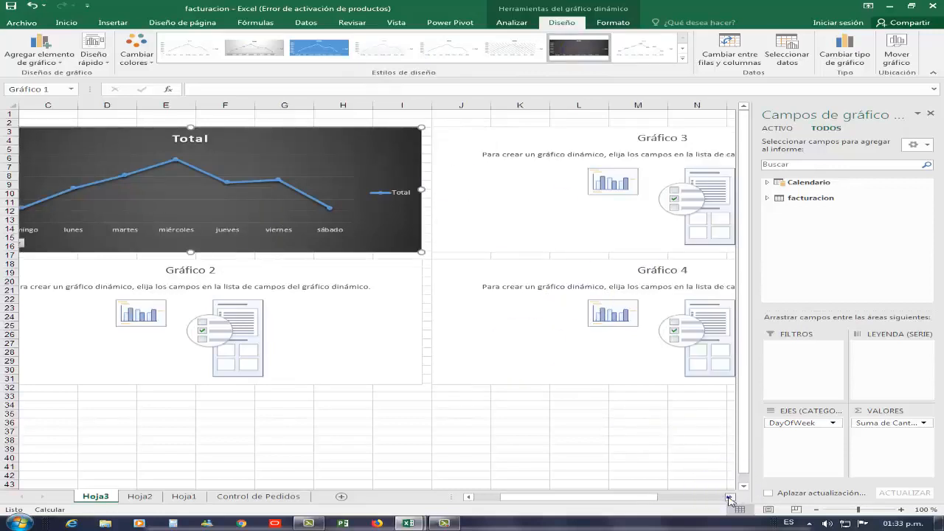
click(231, 155)
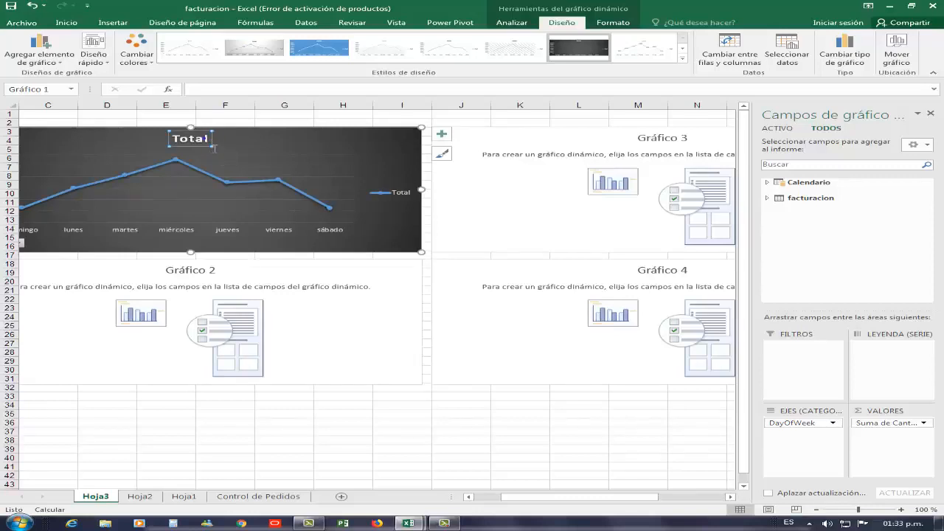
click(212, 149)
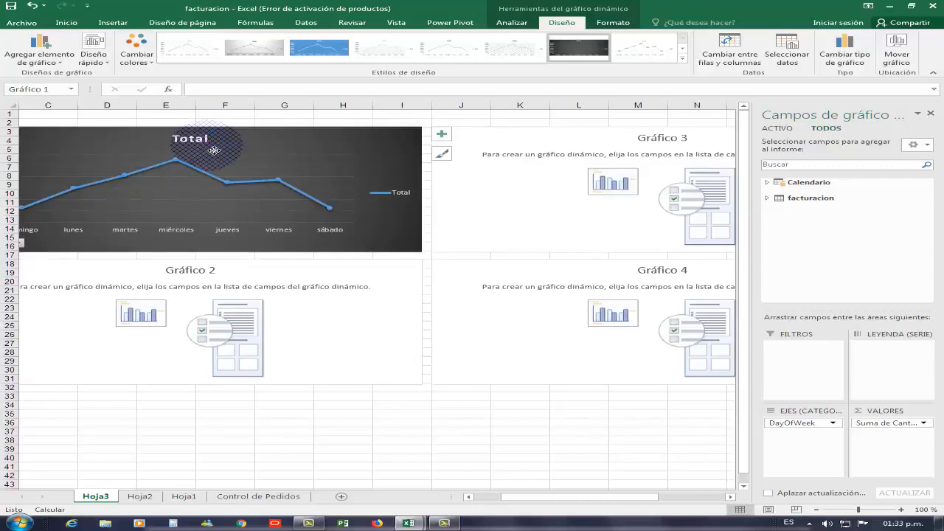
key(Delete)
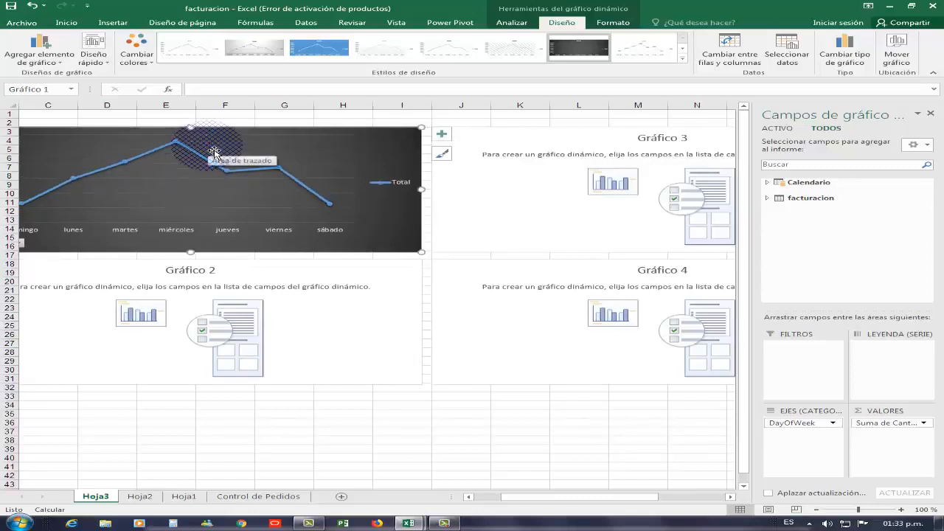
Build Gráfico 3 with Vendedor on the axis and Total Bs as the summed values.
click(730, 497)
click(730, 497)
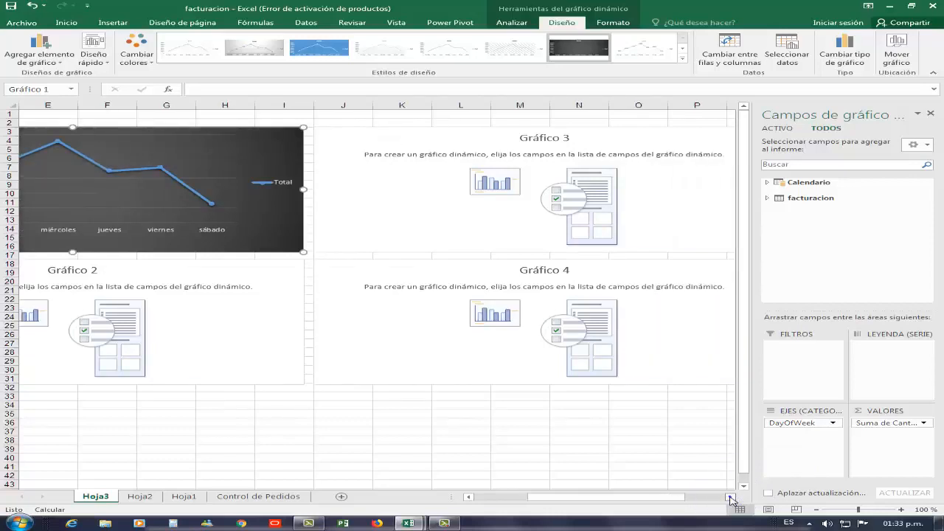
click(729, 497)
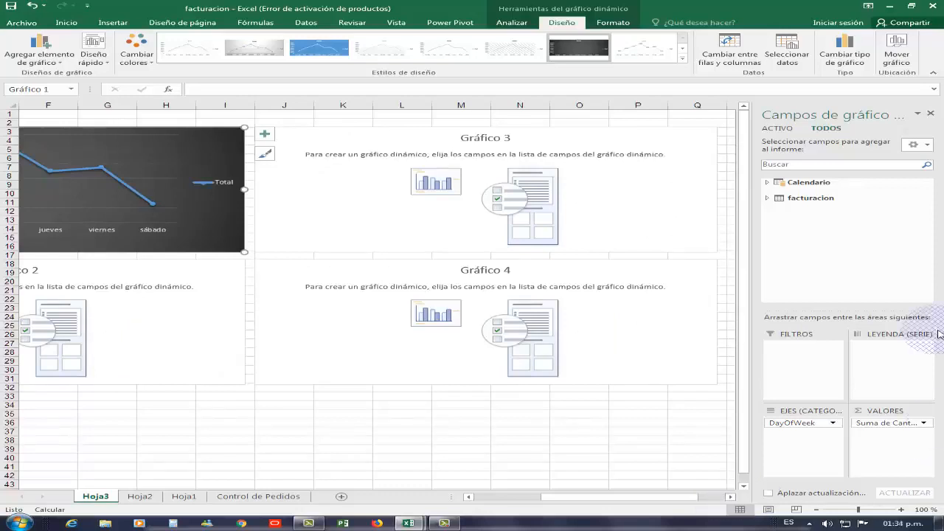
click(626, 190)
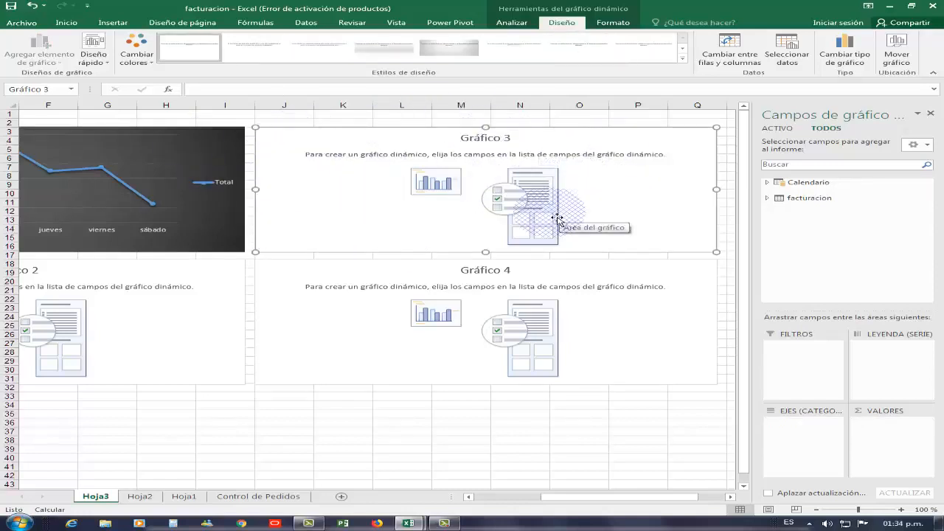
click(767, 198)
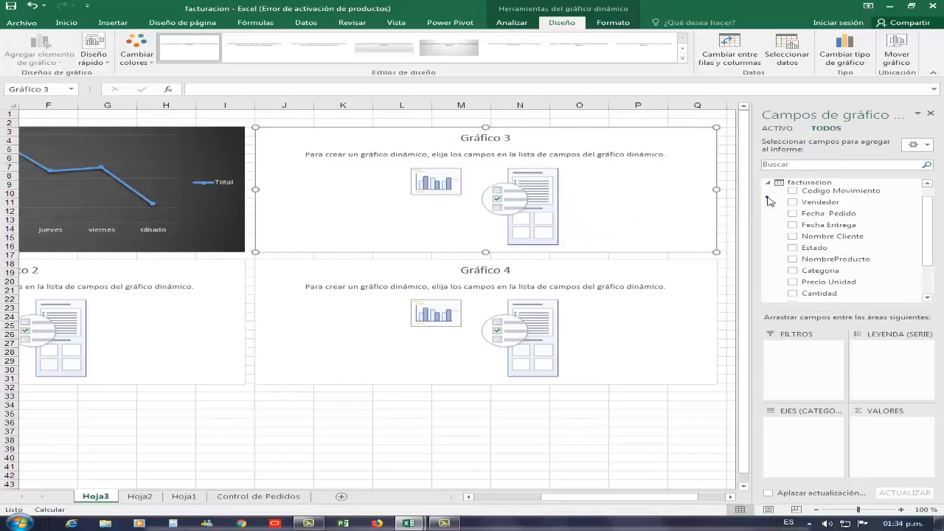
drag(816, 210, 851, 428)
drag(927, 228, 927, 247)
drag(820, 272, 887, 365)
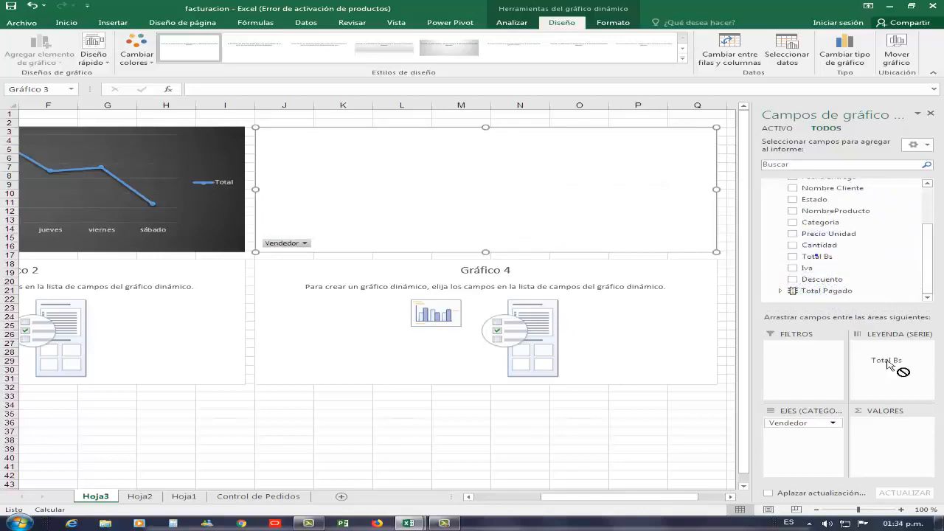
drag(895, 438, 895, 438)
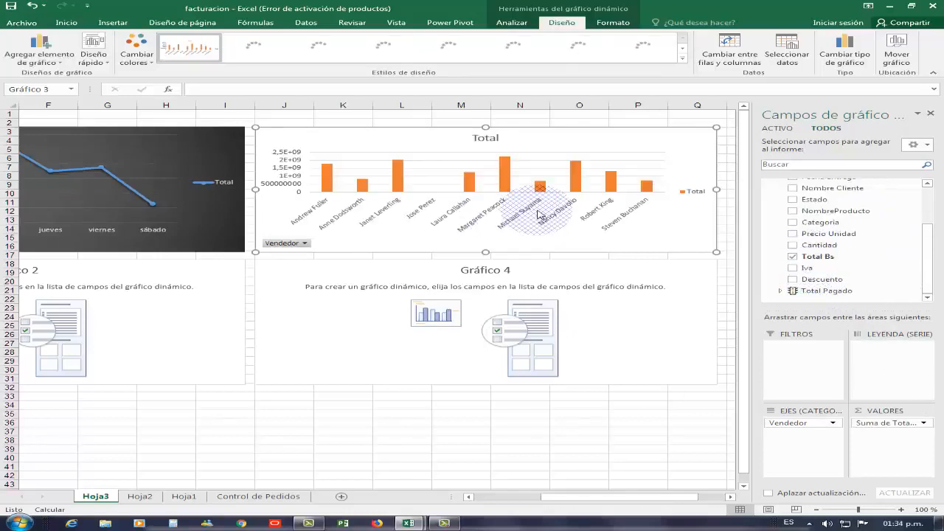
Change Gráfico 3 to a Circular 3D pie chart and apply a dark chart style.
click(844, 52)
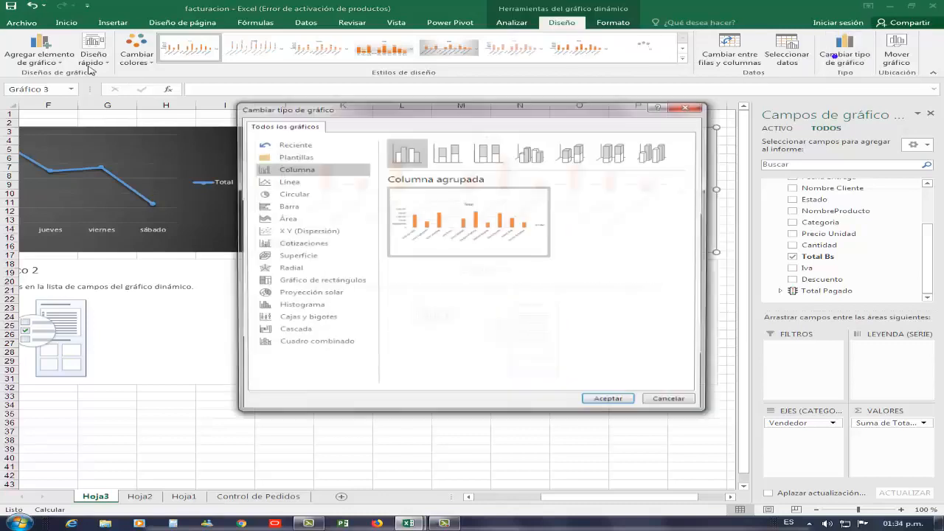
click(294, 193)
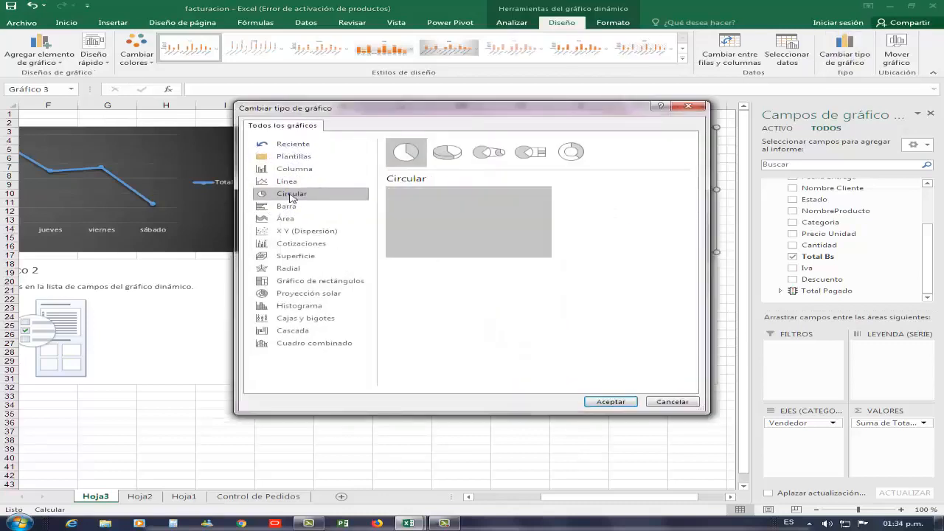
click(447, 151)
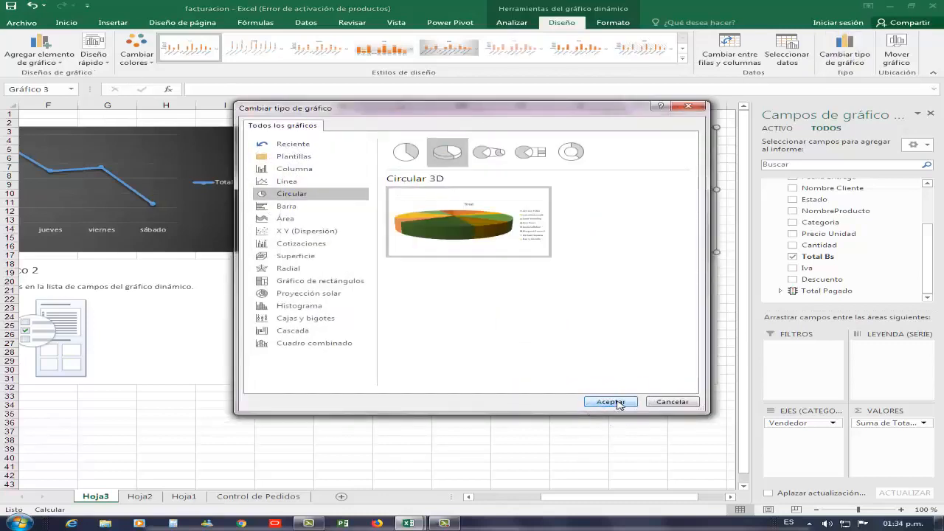
click(616, 402)
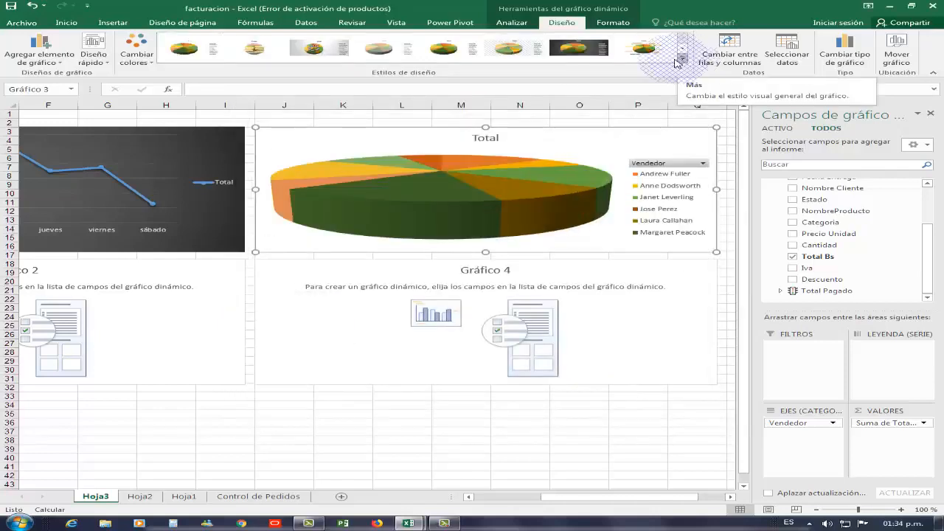
click(565, 49)
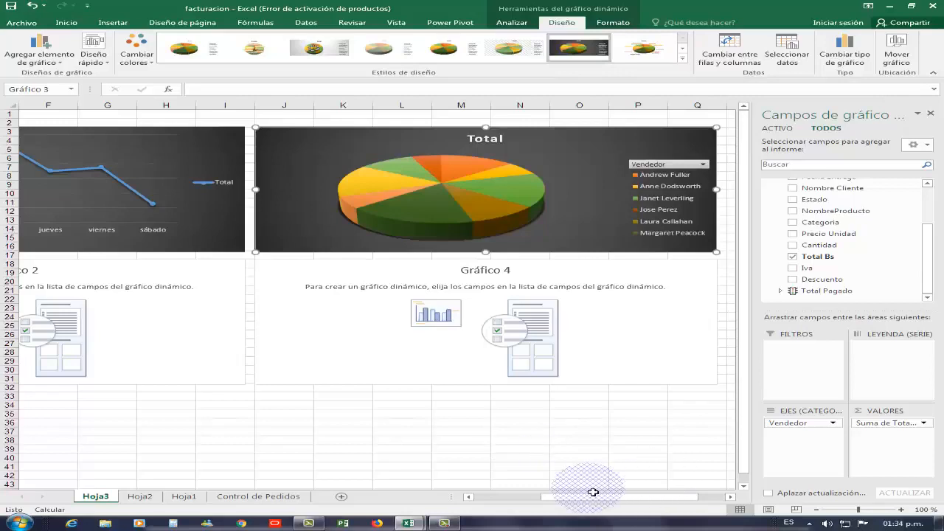
Select the empty Gráfico 2 and place the facturacion Vendedor field in its legend (series) area.
drag(595, 500, 433, 498)
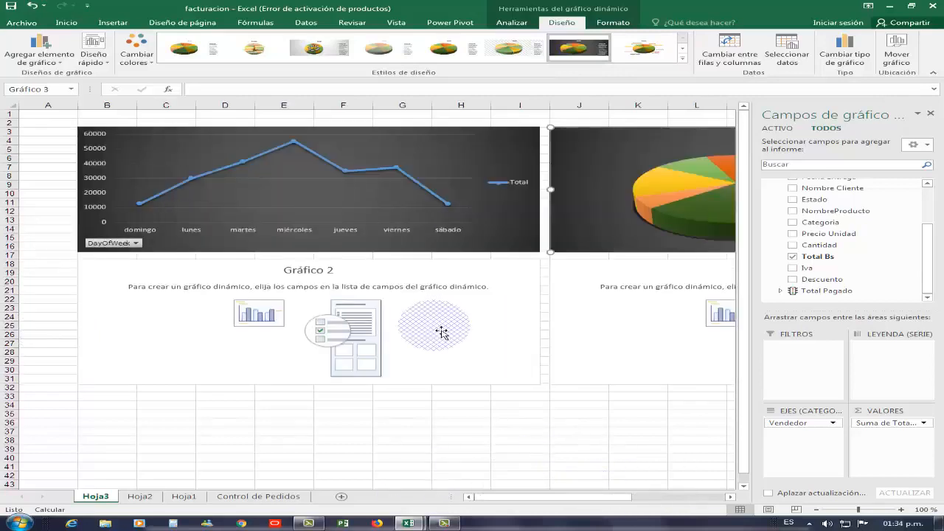
click(433, 326)
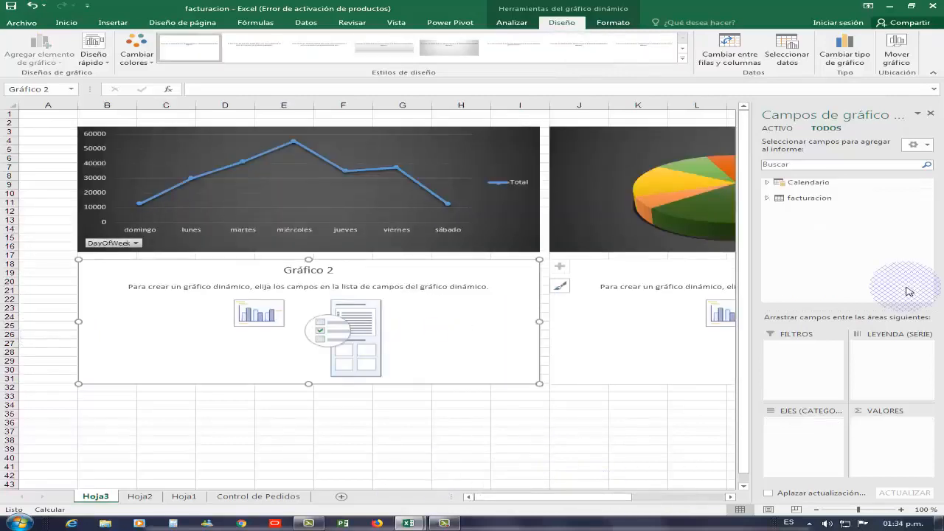
click(768, 199)
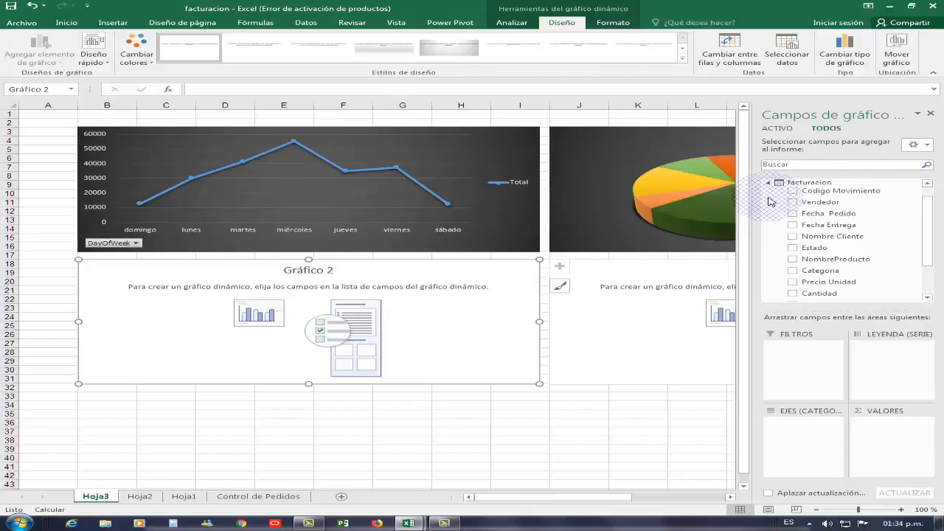
drag(822, 210, 885, 353)
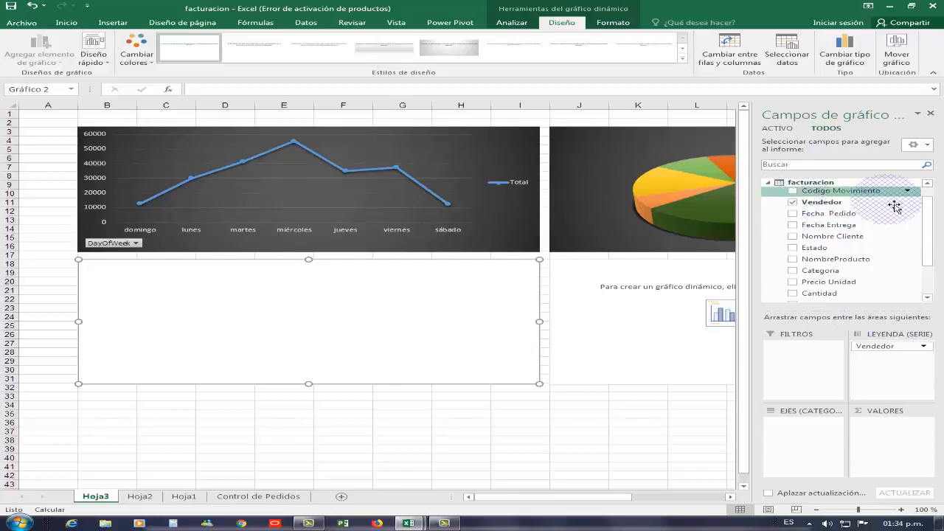
Place Calendario's DayOfWeek field on Gráfico 2's axis categories.
scroll(933, 225, up, 3)
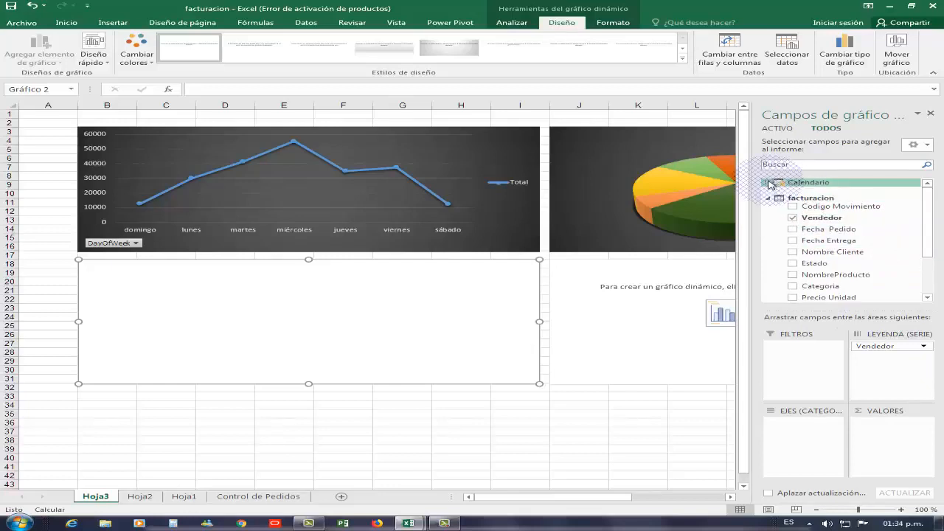
click(768, 182)
click(785, 203)
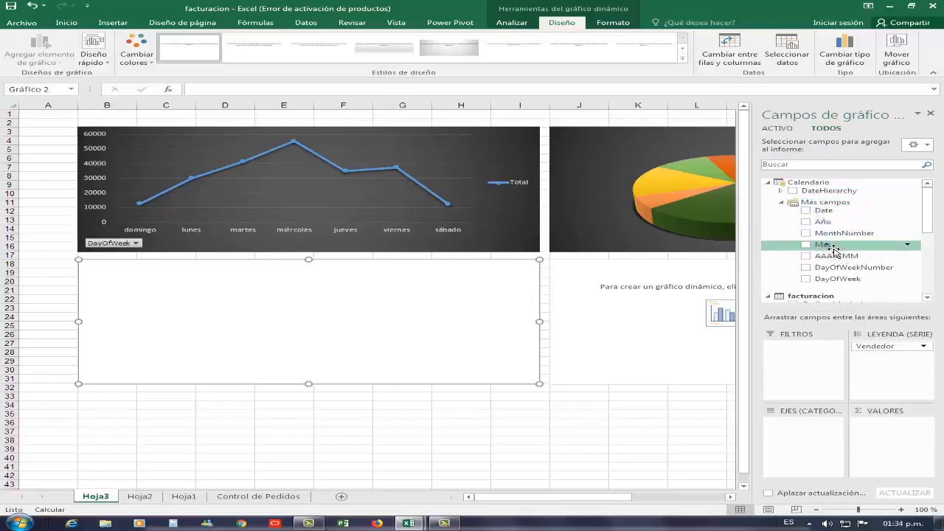
drag(837, 279, 820, 388)
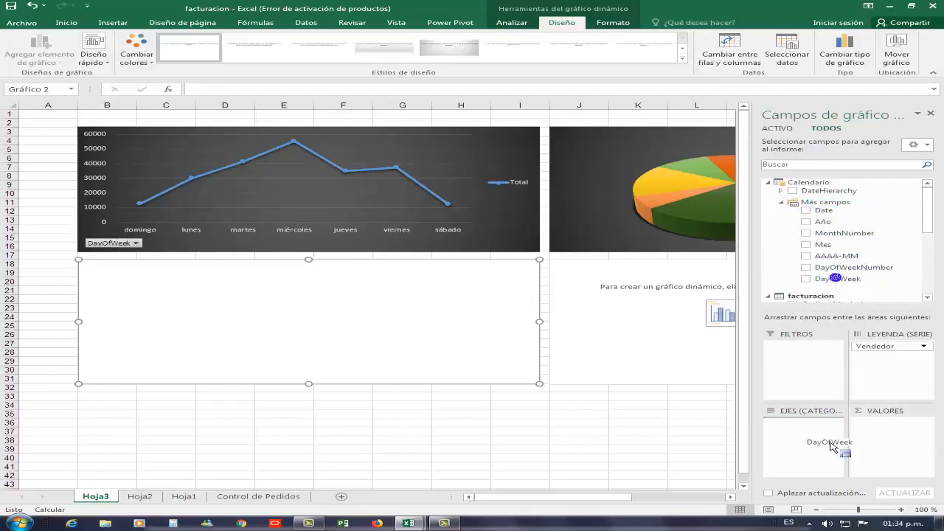
drag(831, 444, 817, 446)
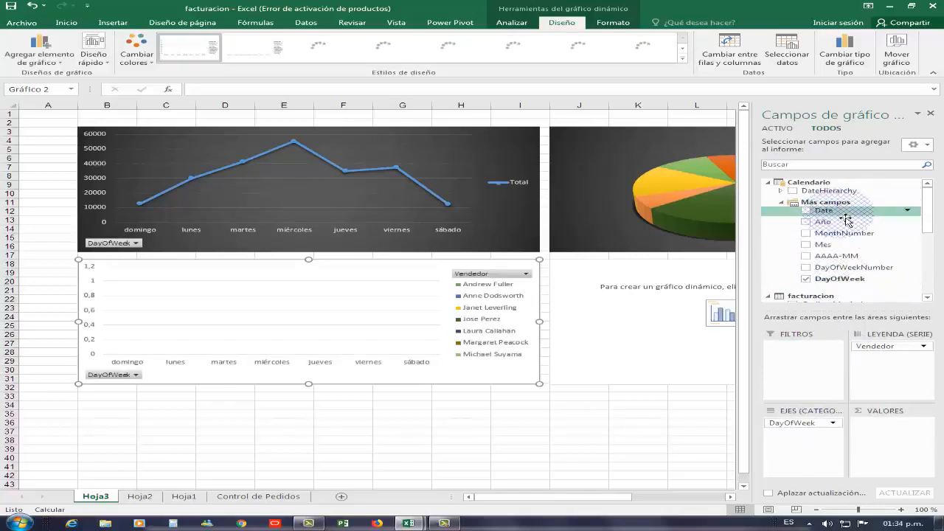
Add Total Bs as the summed values of Gráfico 2.
click(767, 184)
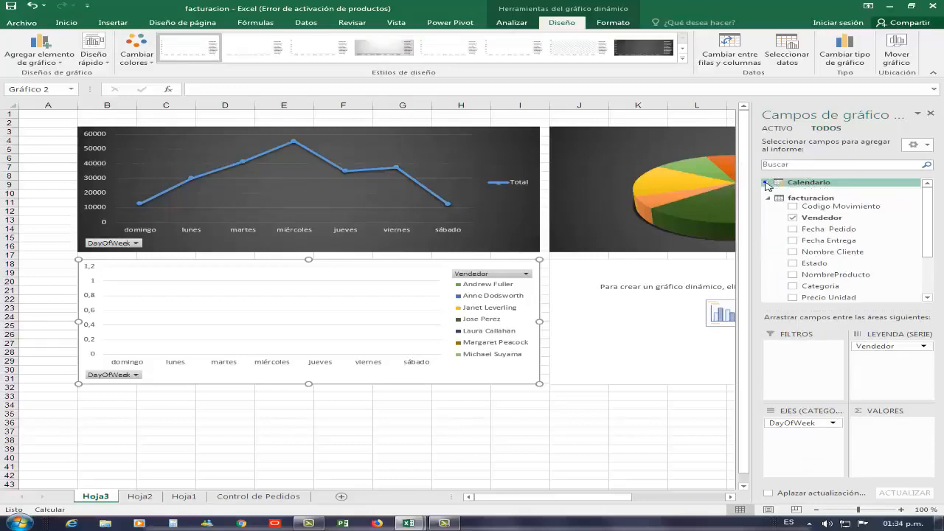
click(768, 183)
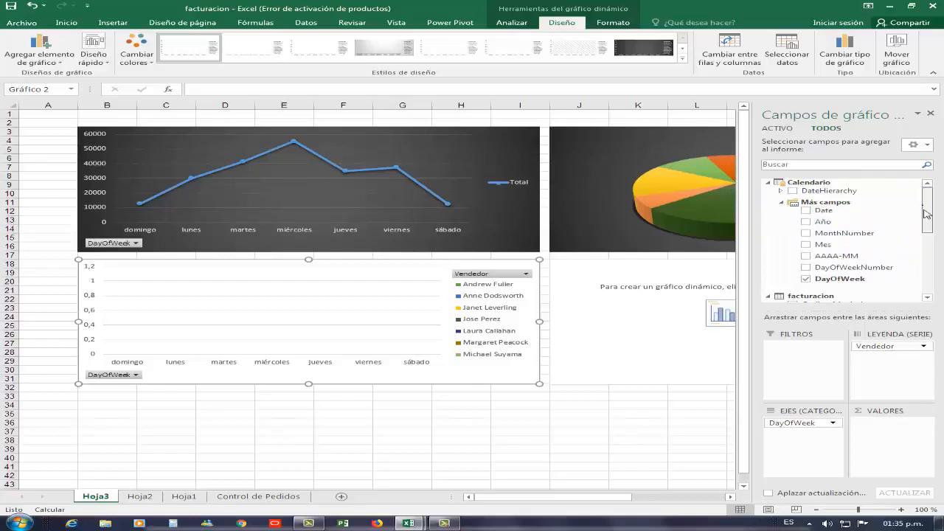
drag(928, 208, 926, 261)
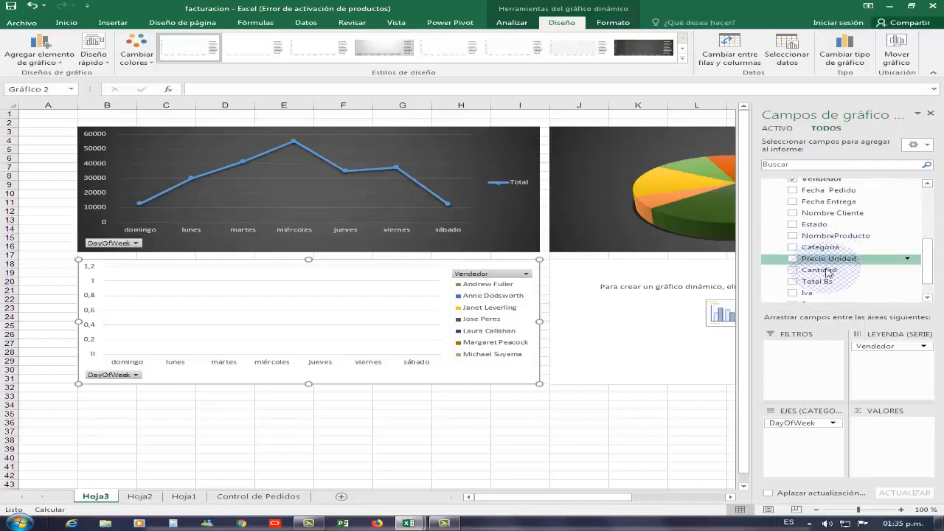
drag(828, 278, 898, 450)
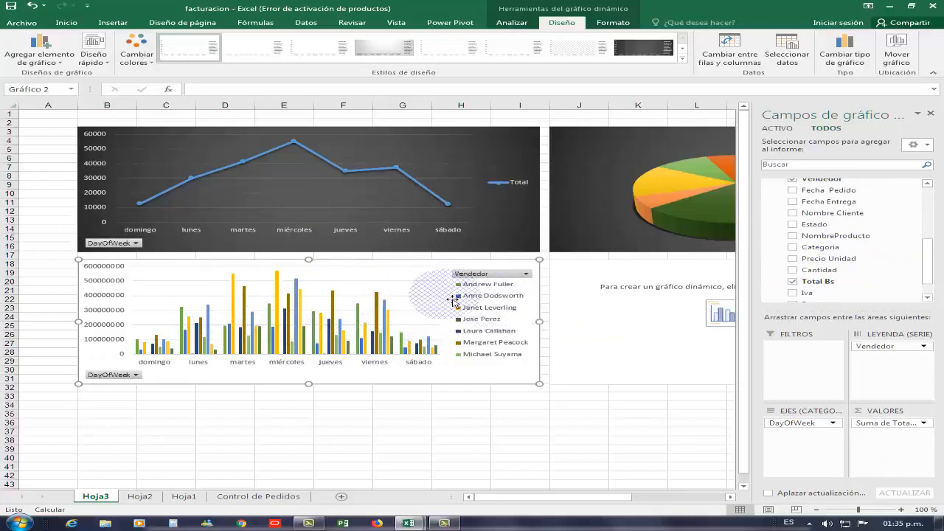
Hide all field buttons on Gráfico 2 and apply a dark chart style to it.
right_click(489, 277)
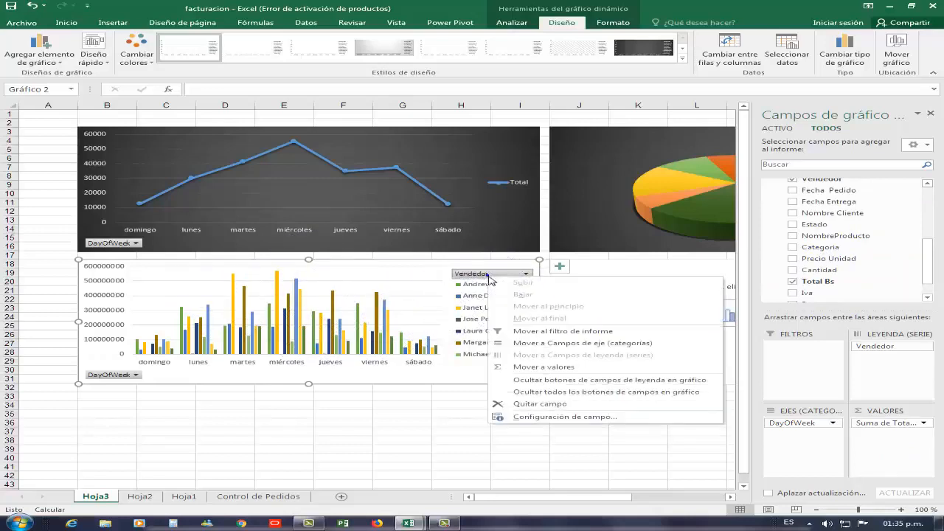
click(529, 391)
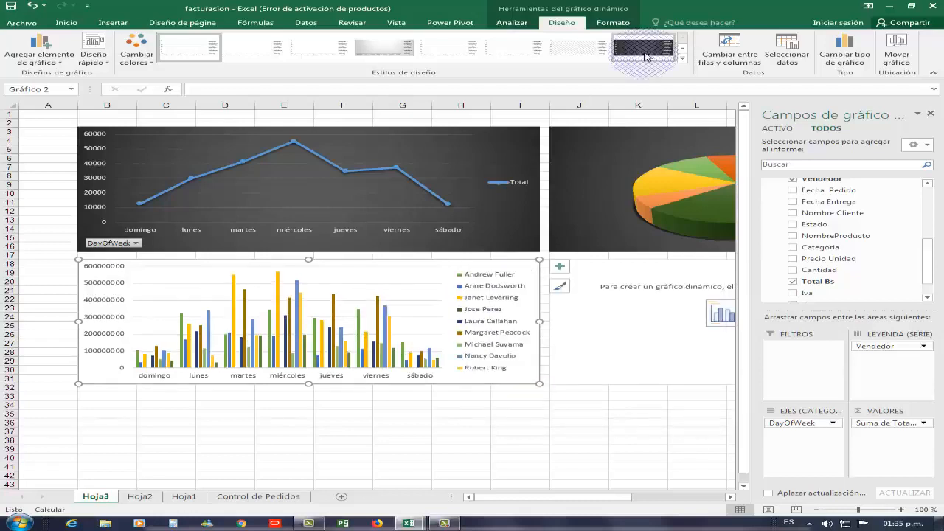
click(640, 50)
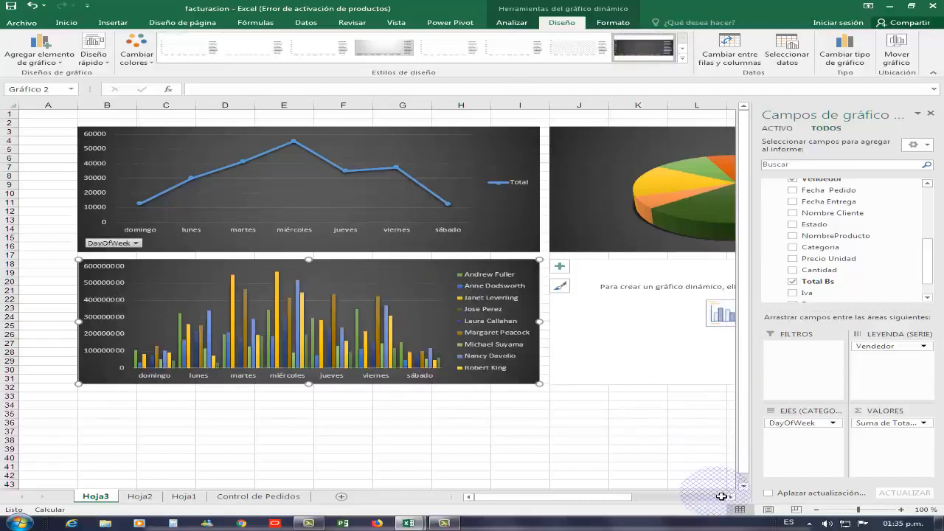
Build Gráfico 4 with Estado on the axis, Categoria in the legend and Total Bs as summed values.
click(729, 497)
click(729, 498)
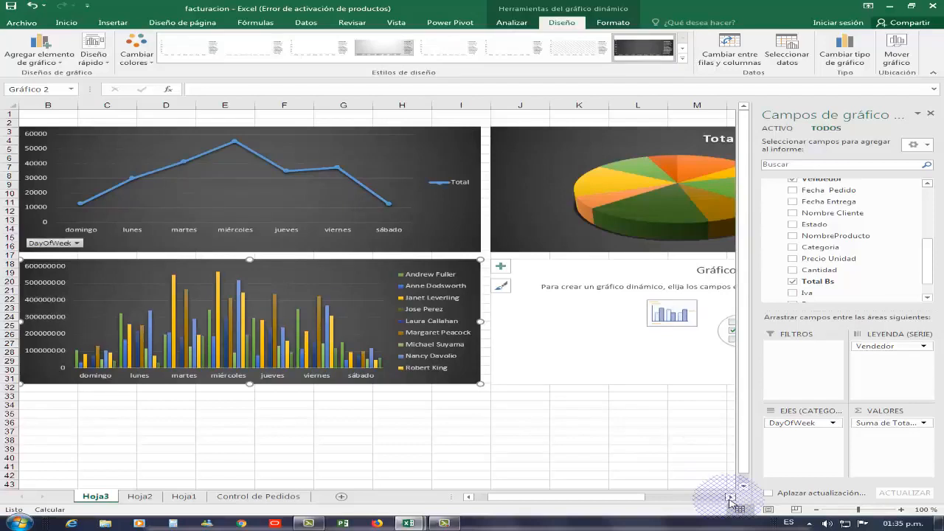
click(531, 307)
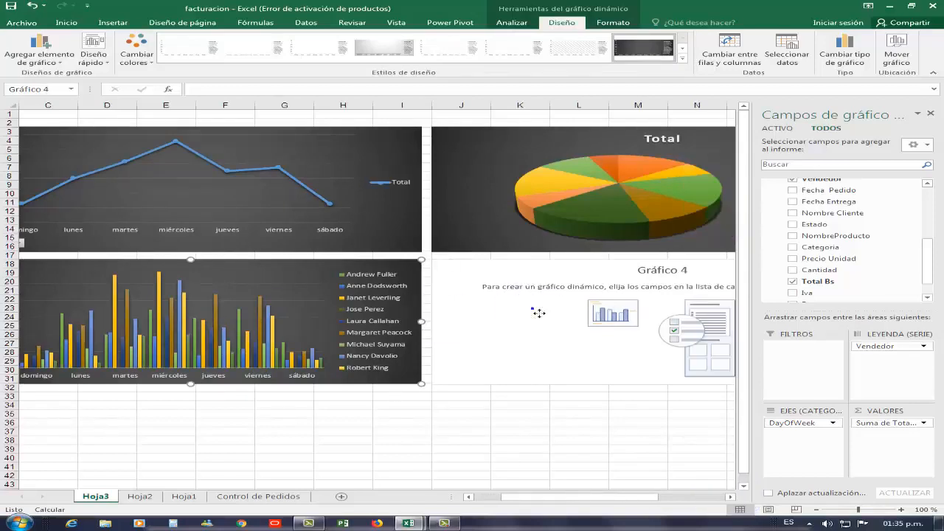
click(630, 264)
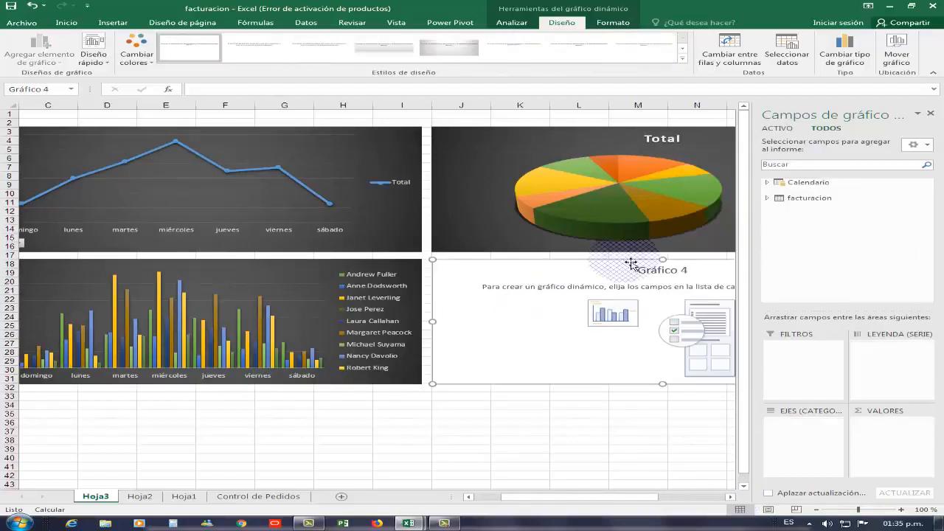
click(767, 198)
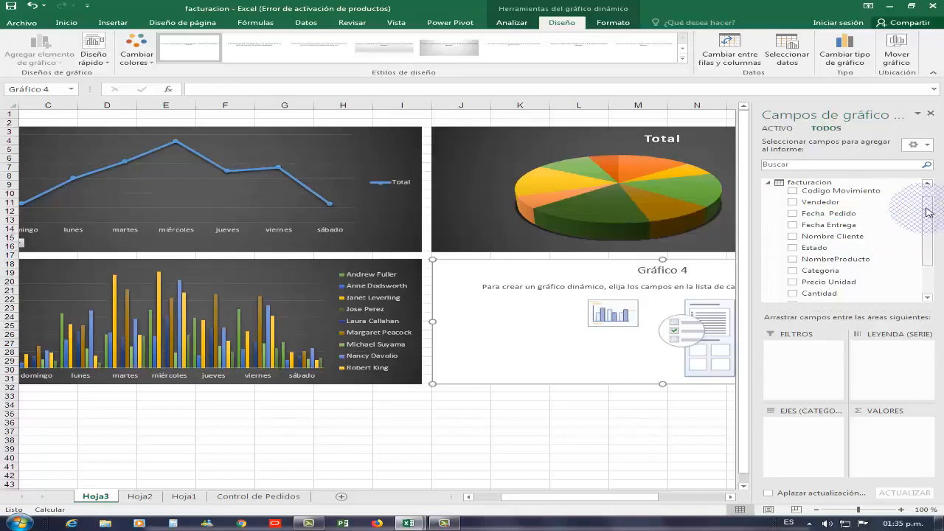
drag(928, 207, 928, 233)
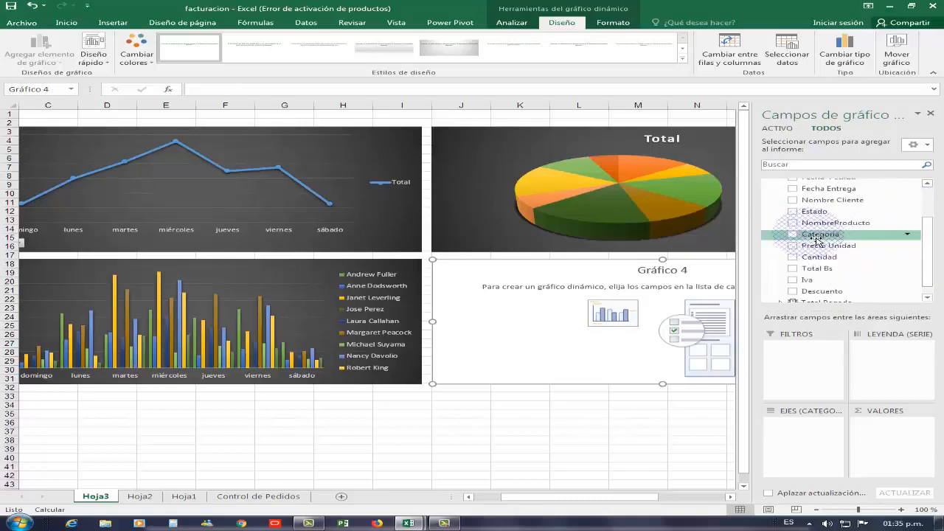
drag(820, 234, 867, 289)
drag(855, 402, 824, 440)
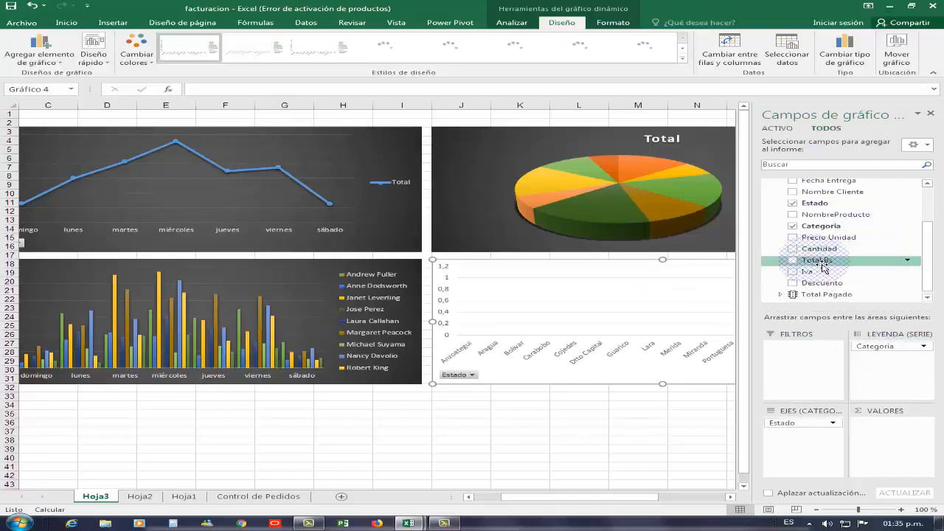
drag(832, 267, 915, 441)
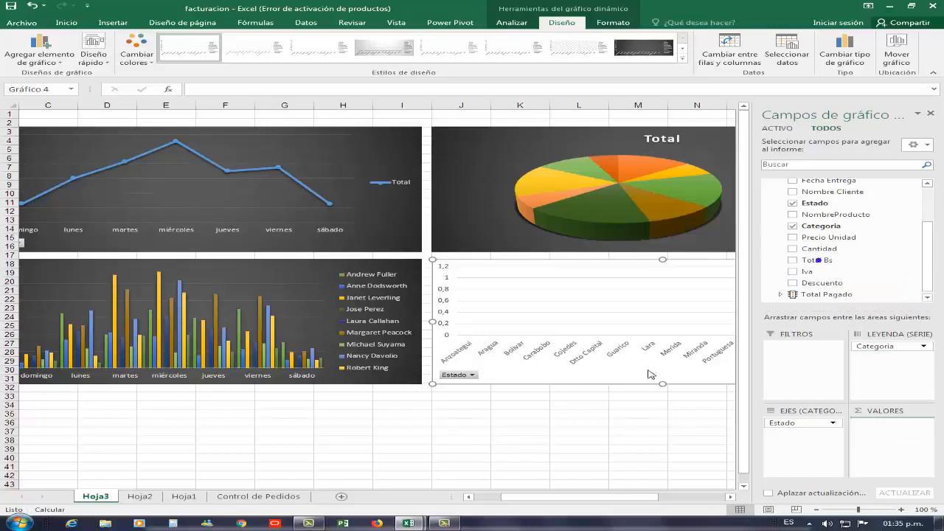
Apply a dark chart style to Gráfico 4 and hide all of its field buttons.
click(728, 496)
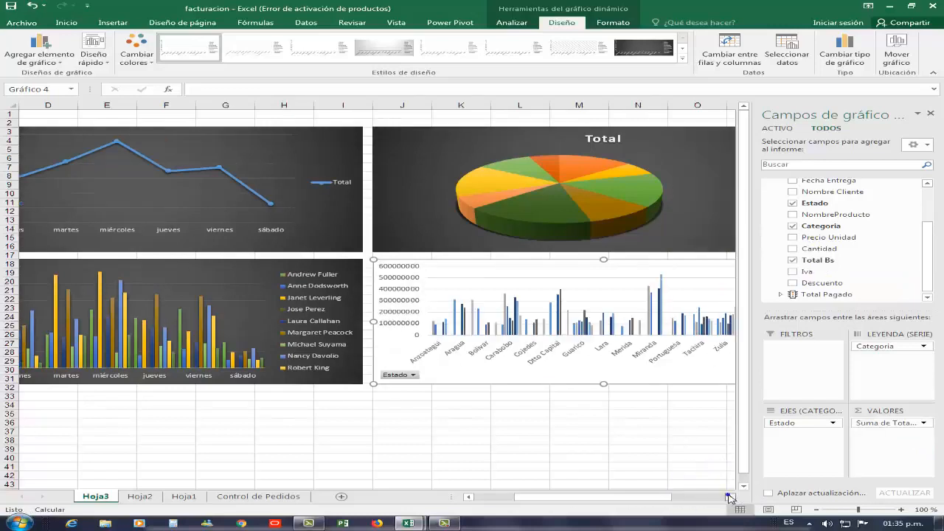
click(728, 496)
click(728, 496)
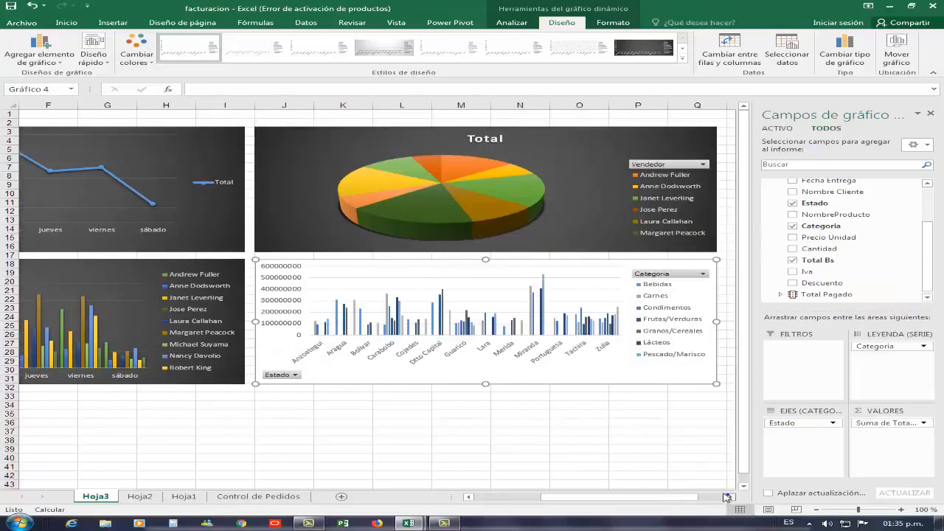
click(638, 50)
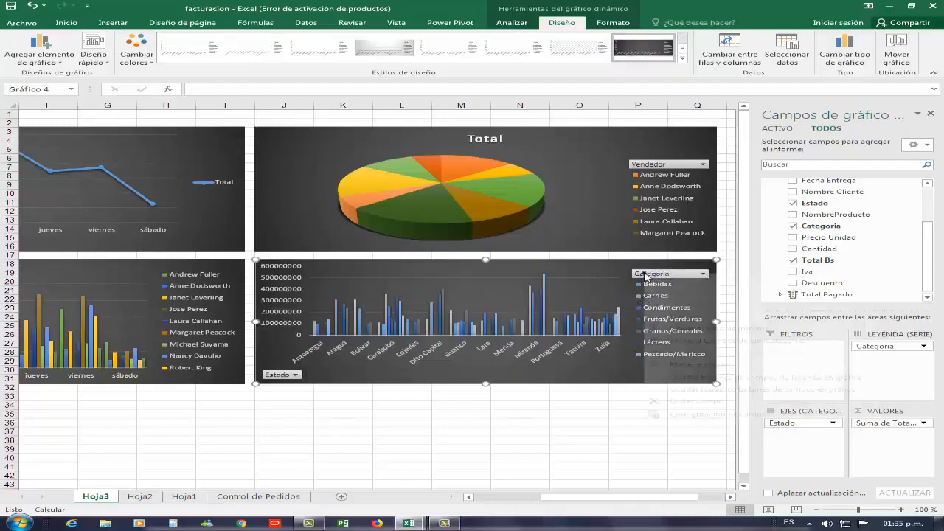
right_click(645, 277)
click(717, 393)
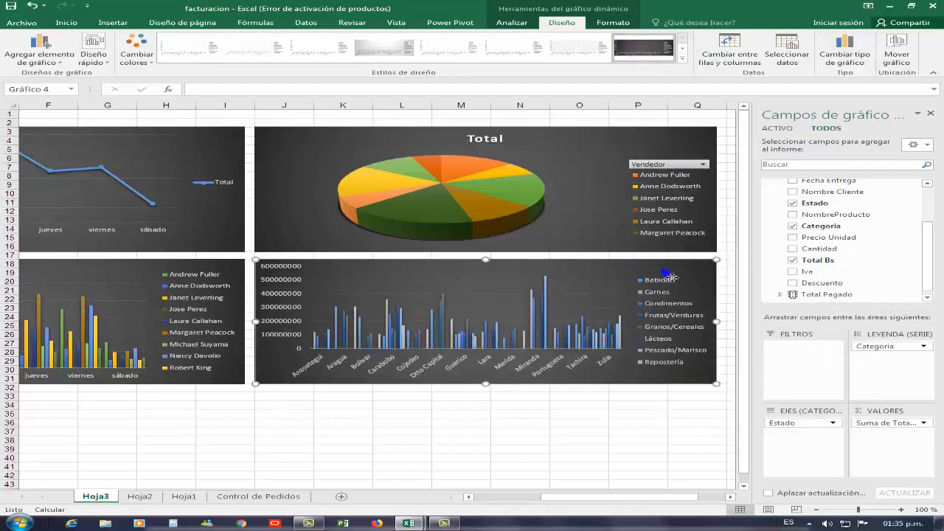
Hide all field buttons on the pie chart and close the chart fields pane.
right_click(668, 276)
right_click(659, 167)
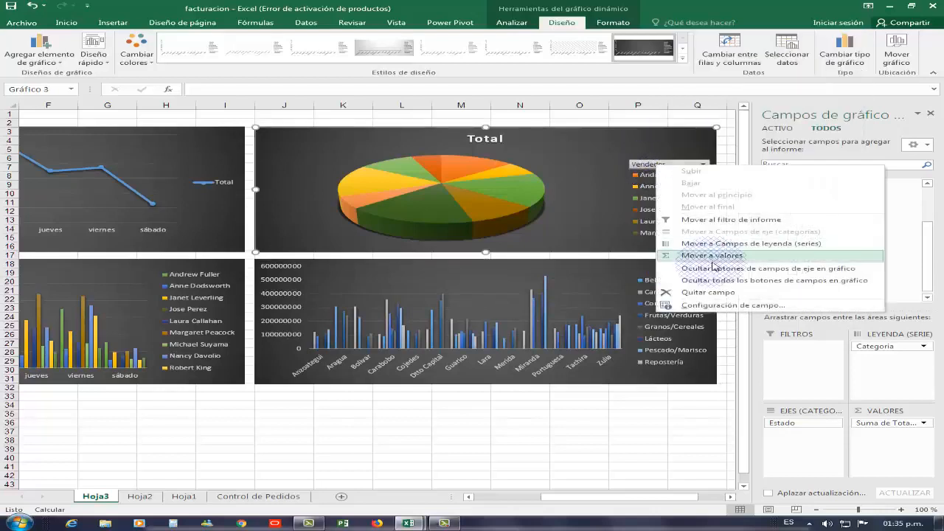
click(730, 280)
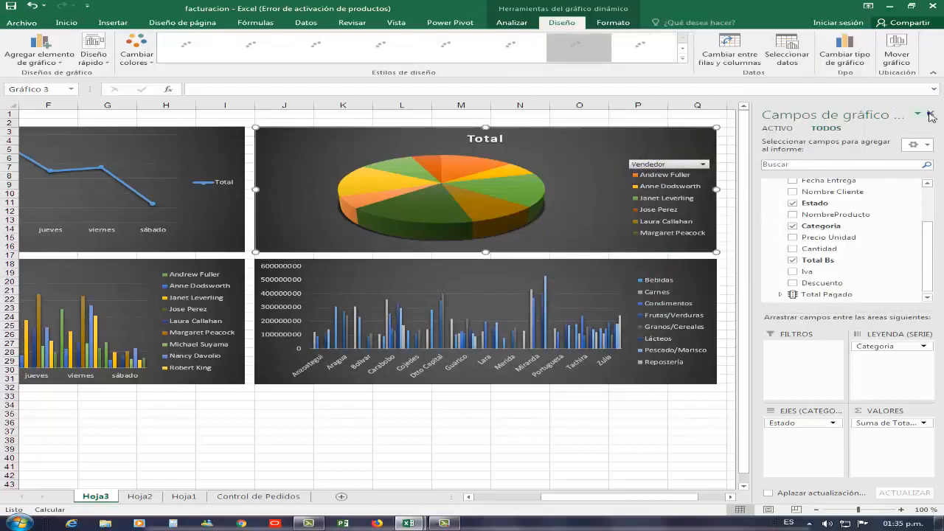
click(930, 115)
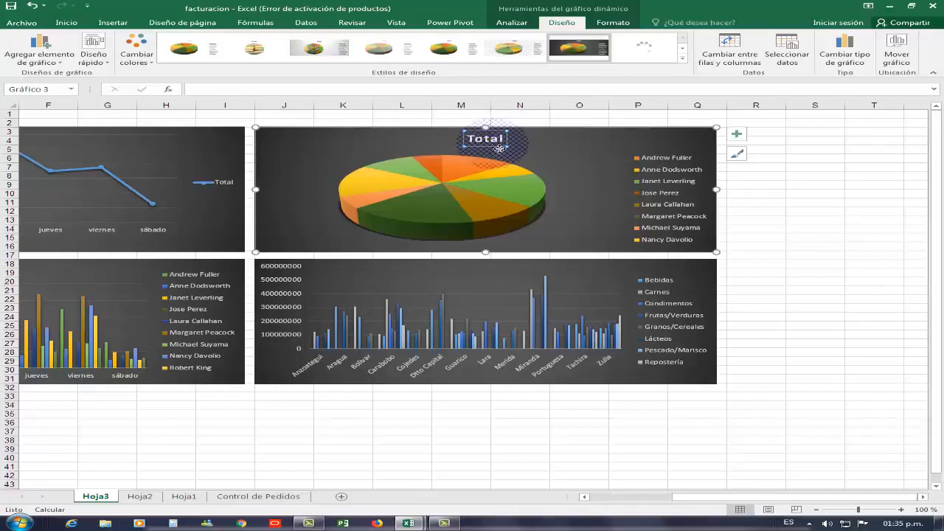
Delete the pie chart's Total title.
click(492, 141)
key(BackSpace)
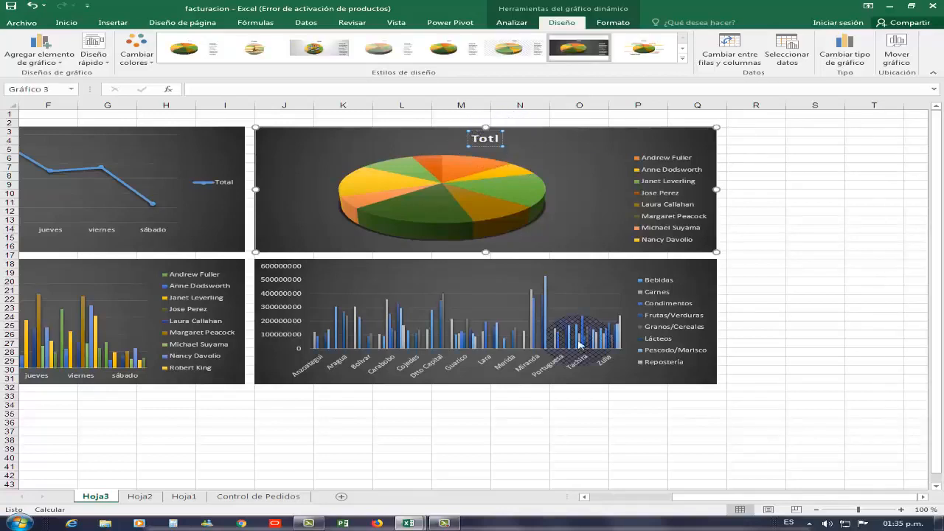
drag(685, 499, 589, 498)
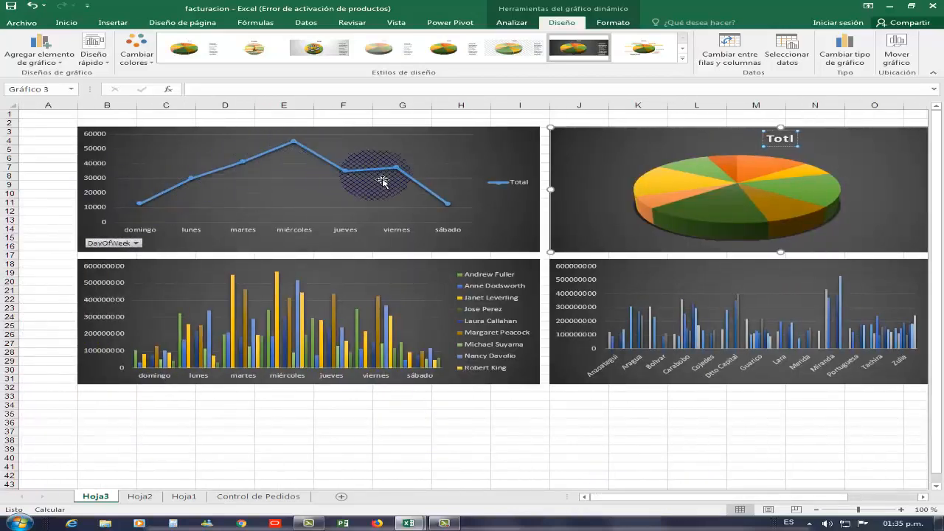
click(792, 147)
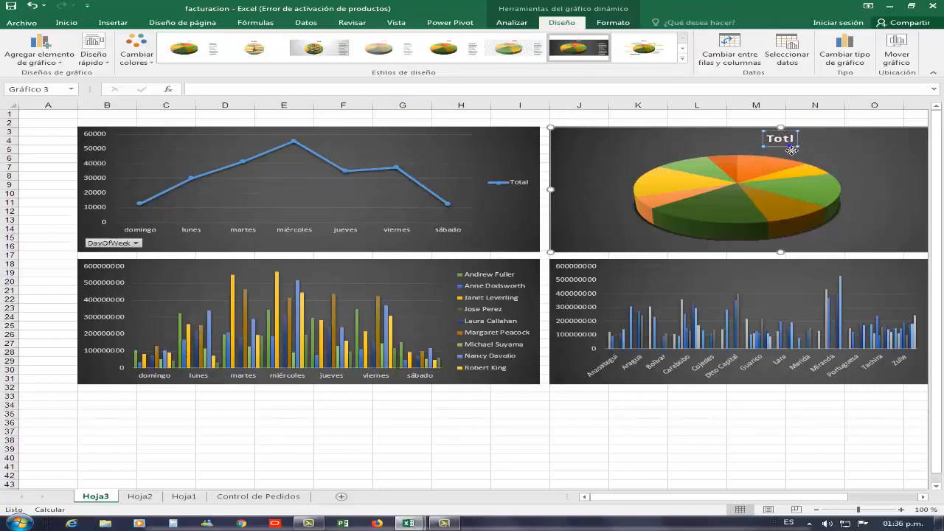
key(Delete)
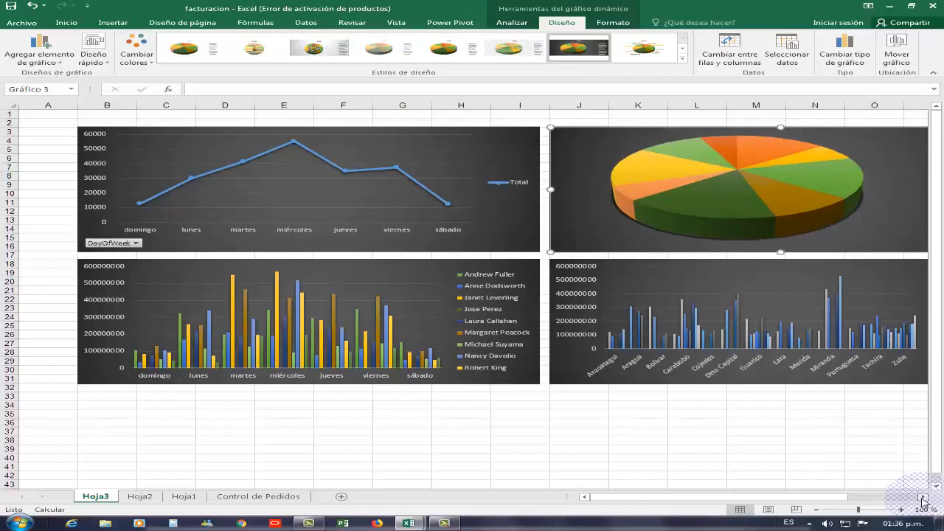
Apply a quick layout with percentage data labels to the pie chart and delete the Total title it adds.
click(923, 497)
click(922, 496)
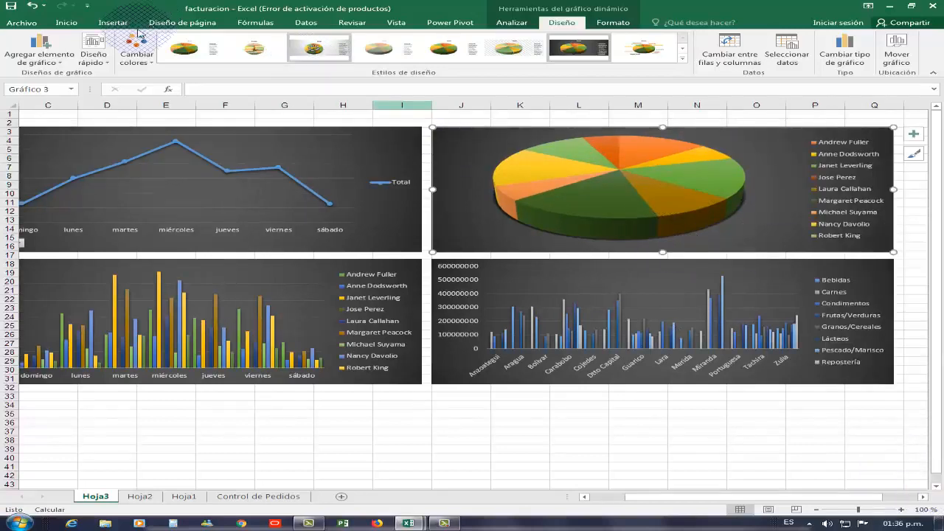
click(93, 53)
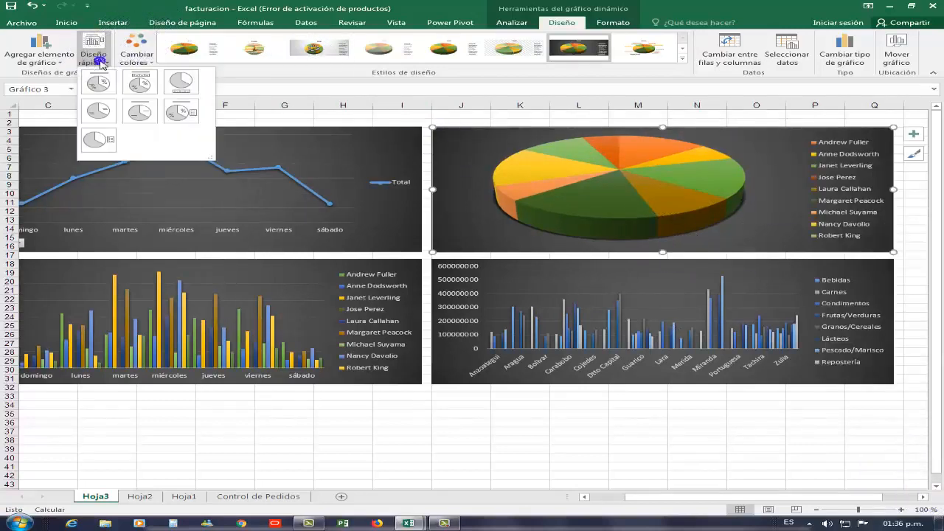
click(181, 109)
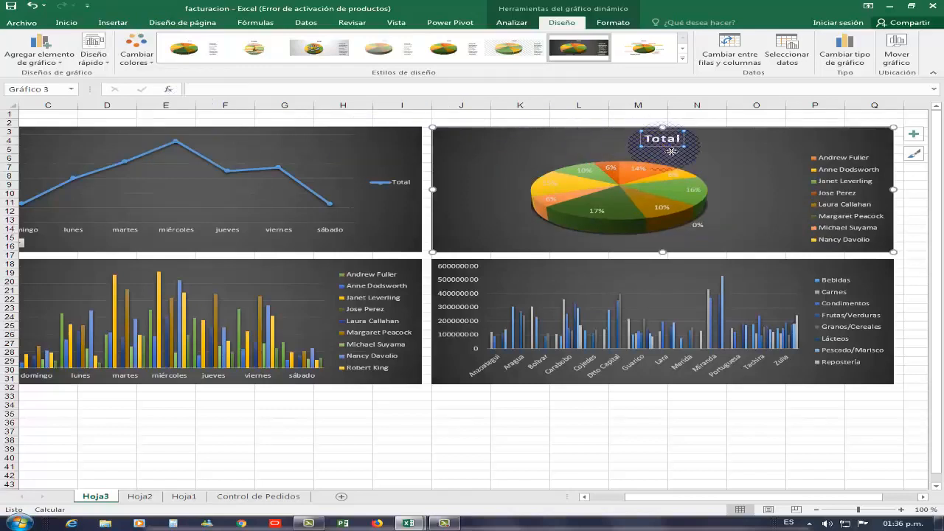
key(Delete)
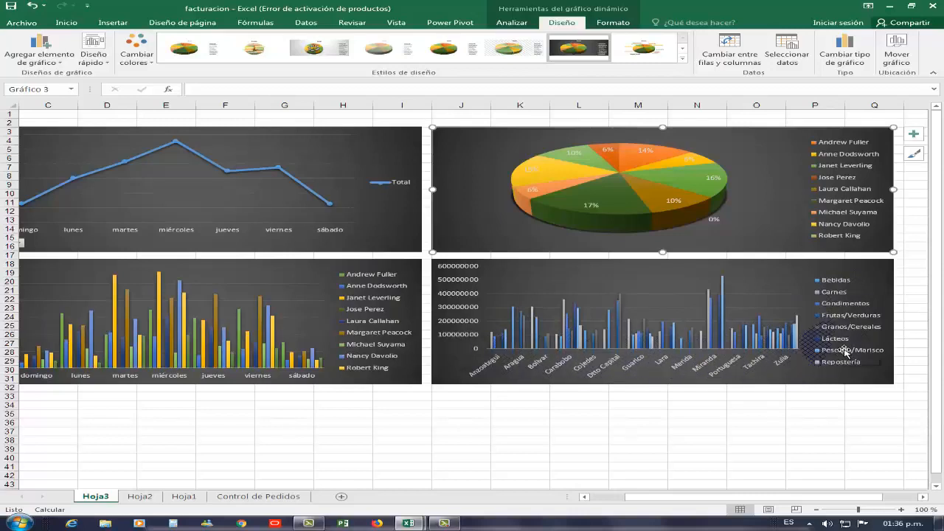
Hide the worksheet gridlines behind the chart dashboard.
click(171, 25)
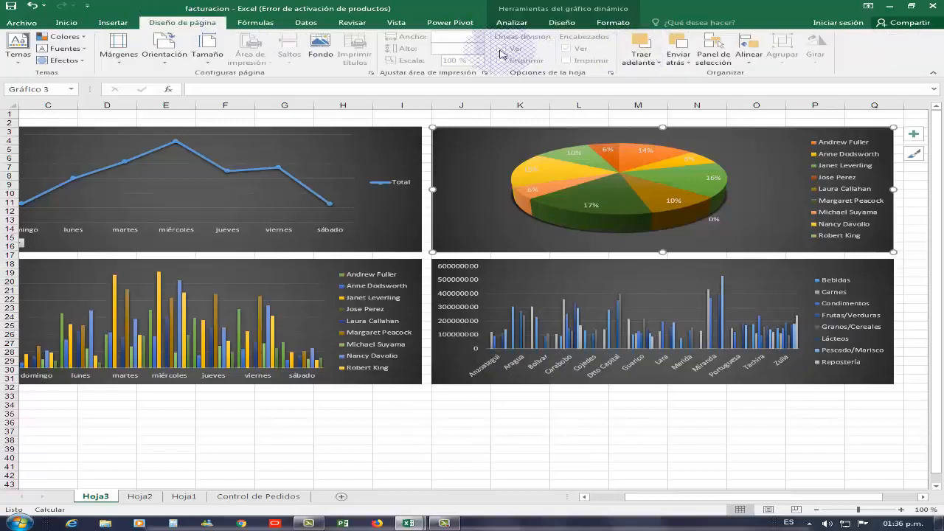
click(519, 423)
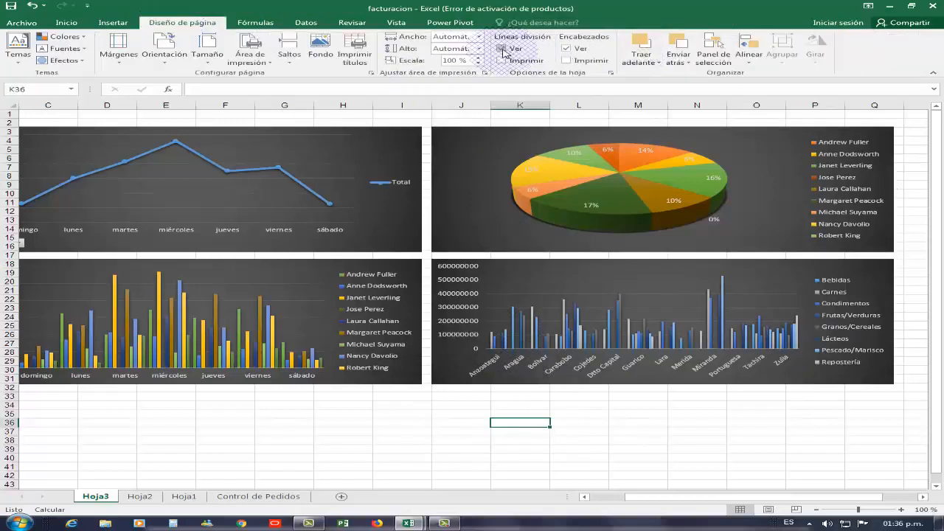
click(501, 49)
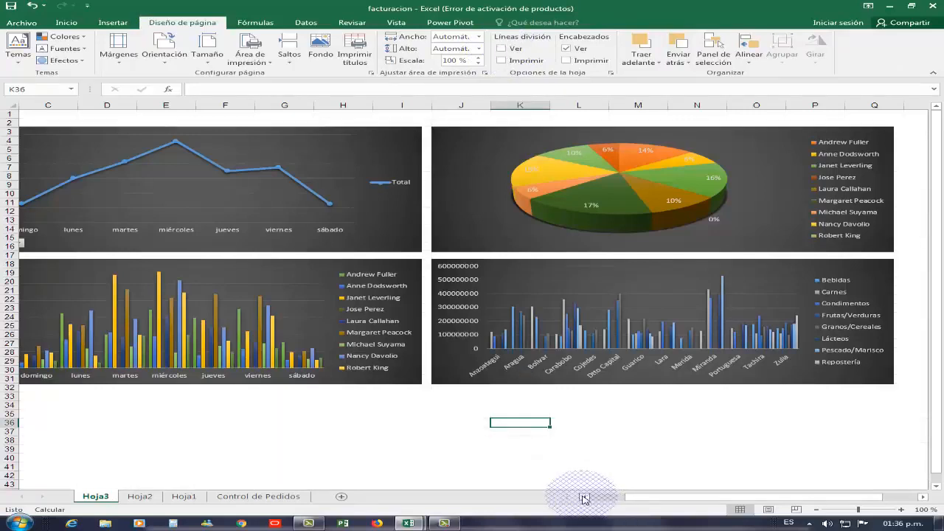
click(584, 499)
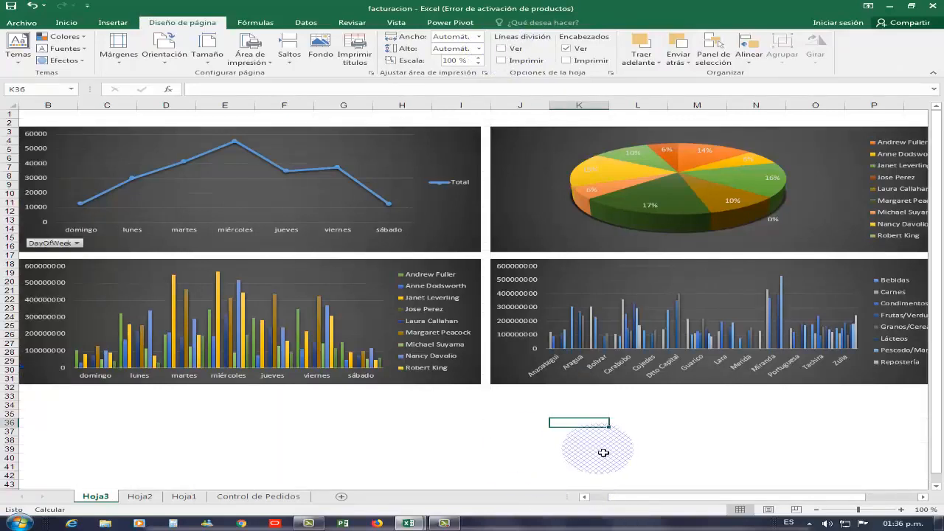